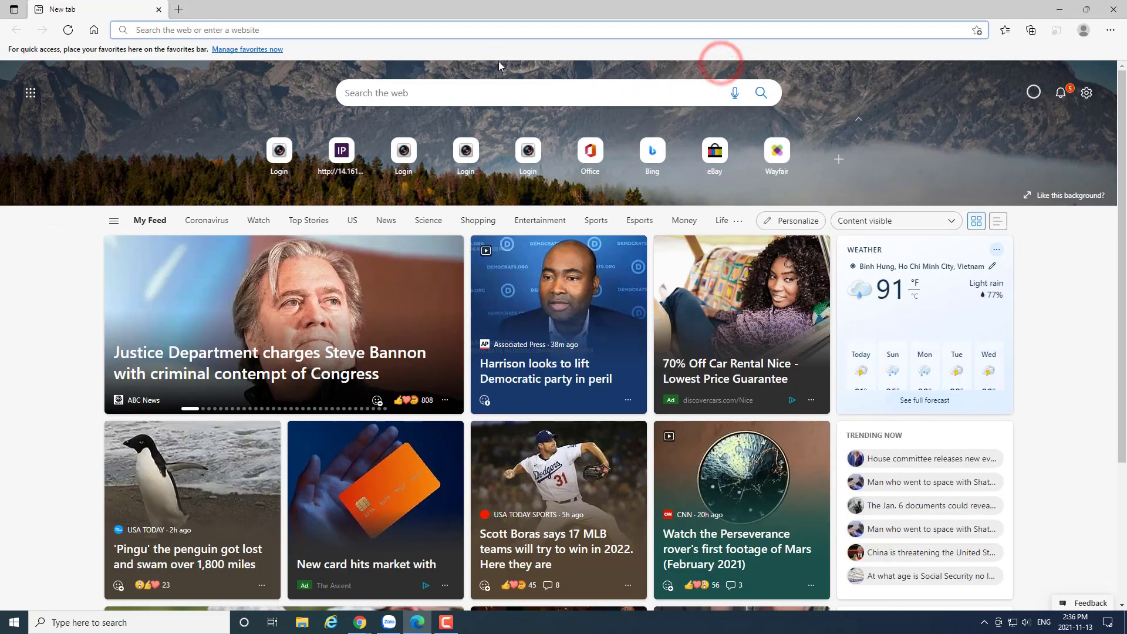
- Search the web for "download win 11"
{"action": "type", "text": "do"}
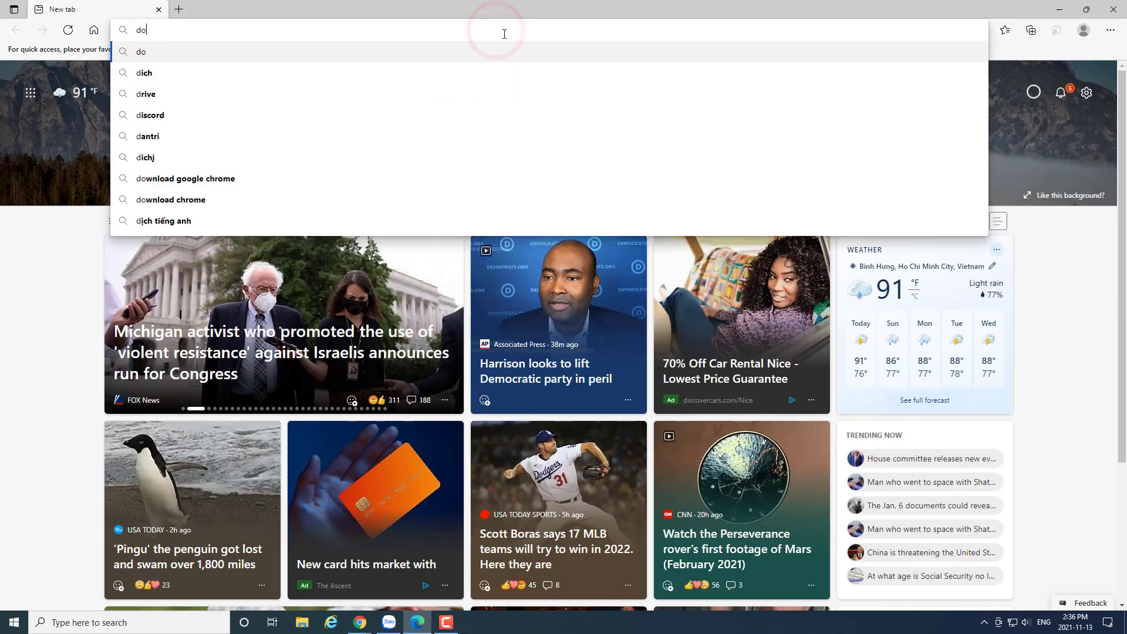
{"action": "type", "text": "wnloa"}
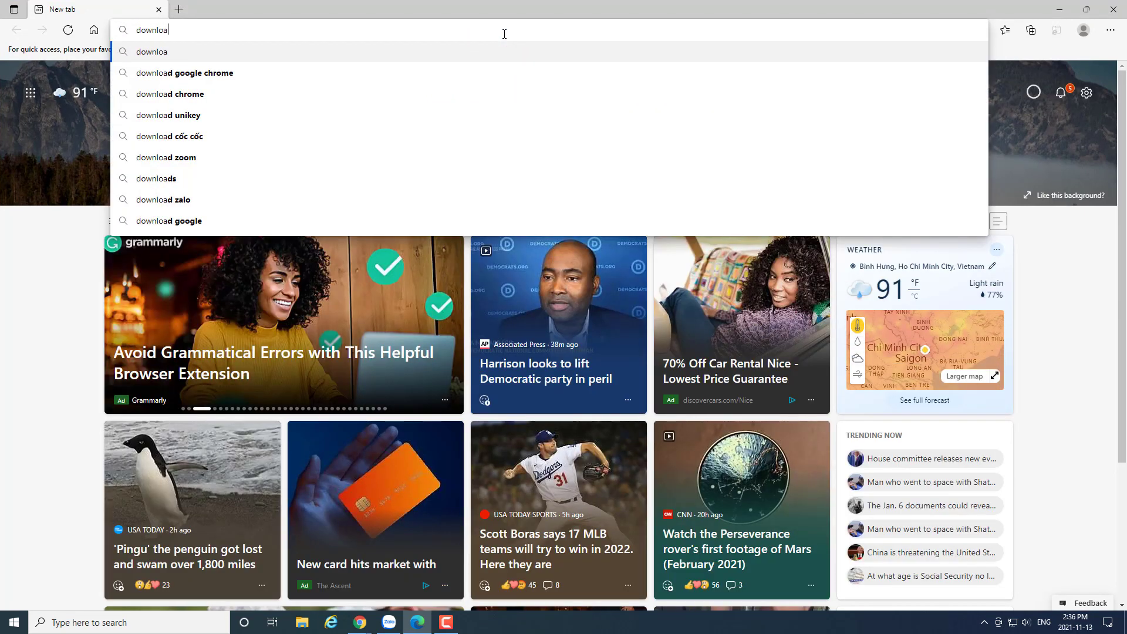
{"action": "type", "text": "d win 11"}
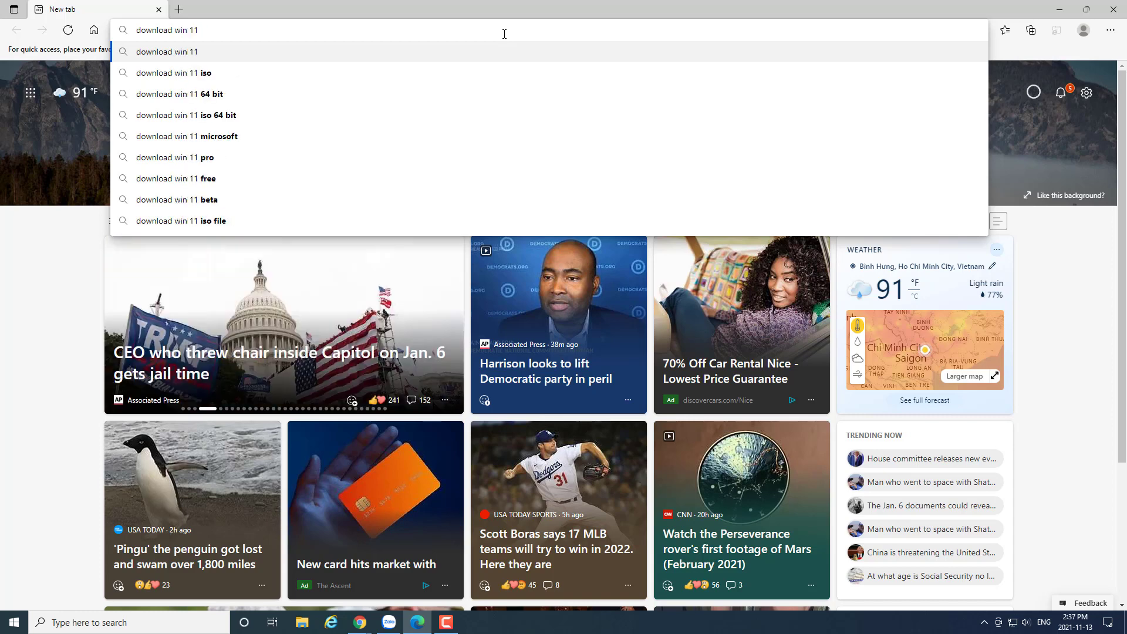
{"action": "key", "text": "Return"}
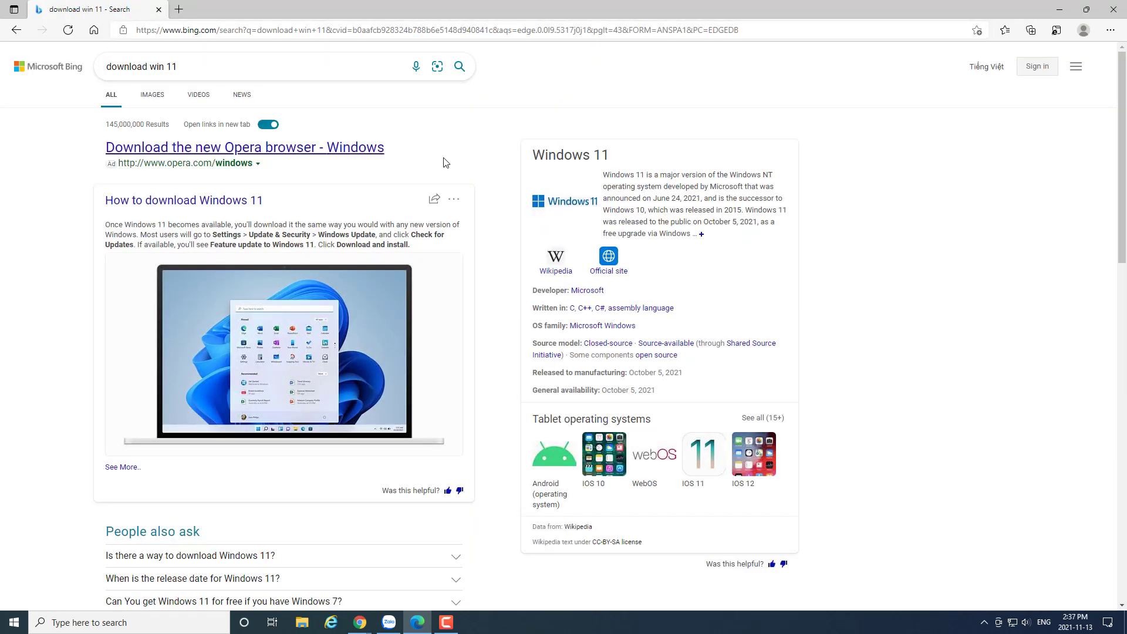
- Open Microsoft's "Download Windows 11" page from the search results
{"action": "scroll", "coordinate": [444, 162], "scroll_direction": "down", "scroll_amount": 5}
{"action": "scroll", "coordinate": [444, 163], "scroll_direction": "down", "scroll_amount": 2}
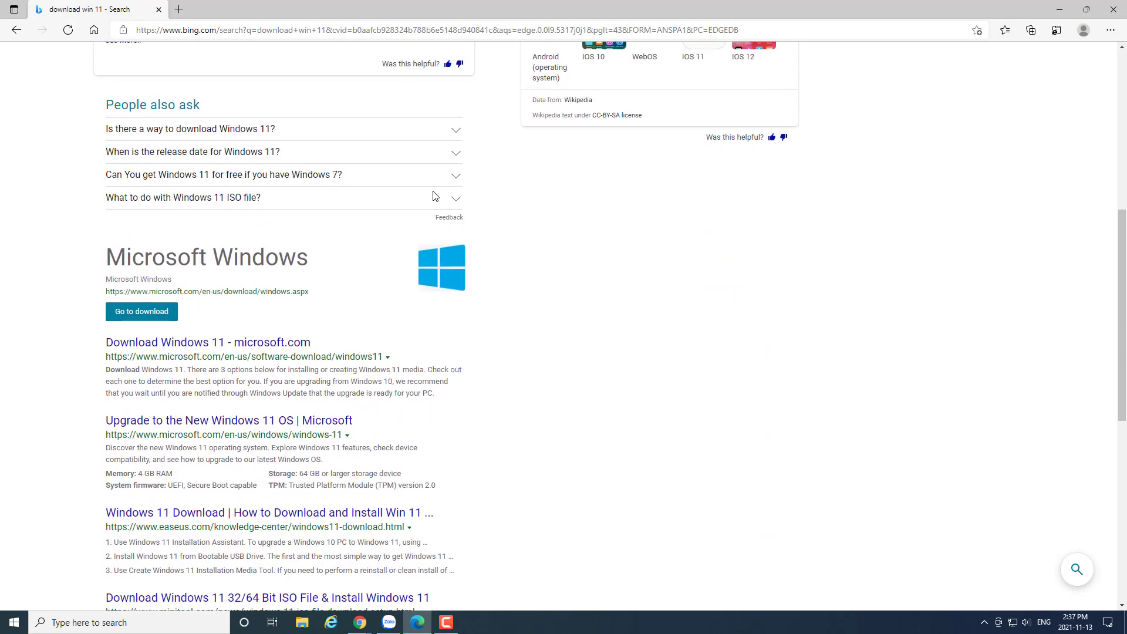
{"action": "left_click_drag", "start_coordinate": [107, 356], "coordinate": [395, 358]}
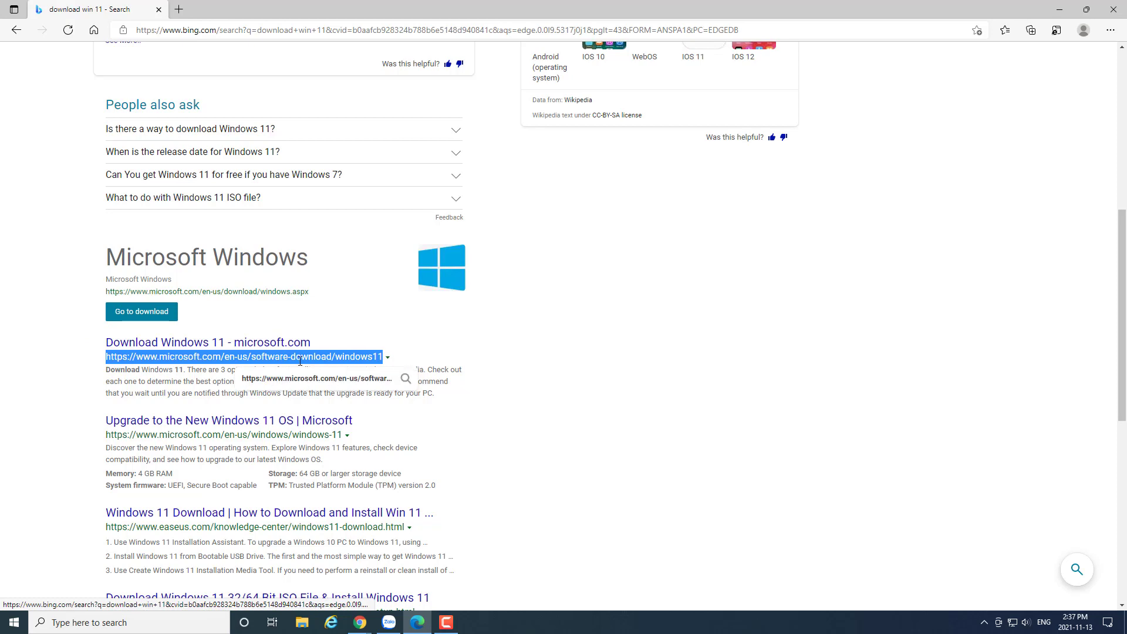
{"action": "left_click", "coordinate": [265, 357]}
{"action": "left_click", "coordinate": [258, 347]}
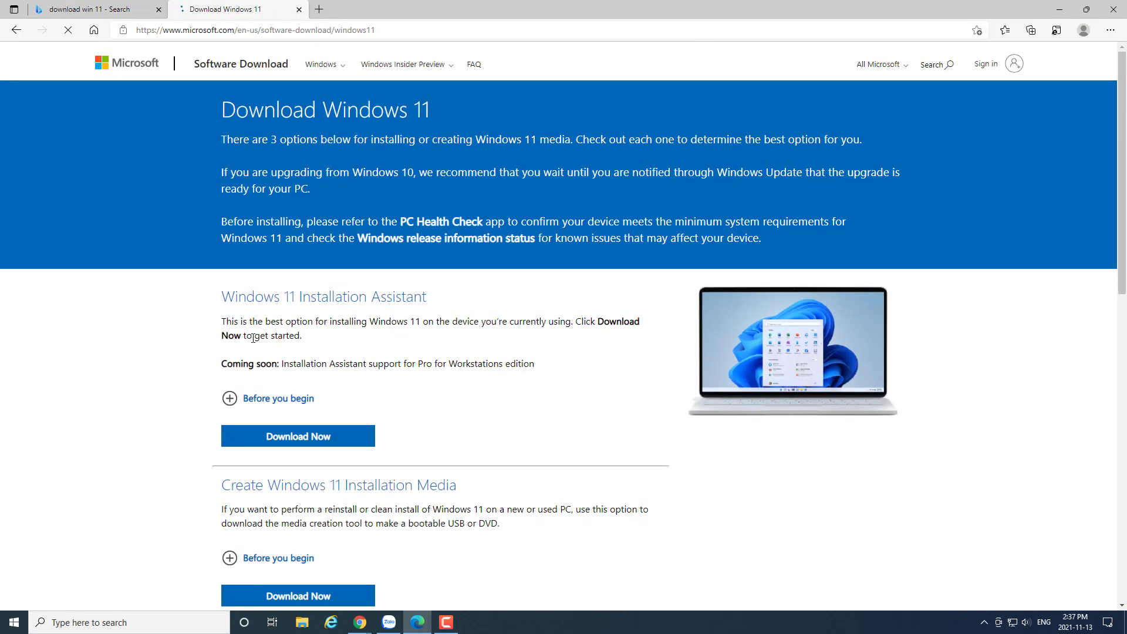
- Select Windows 11 as the edition under Download Windows 11 Disk Image (ISO) and request its download
{"action": "scroll", "coordinate": [252, 342], "scroll_direction": "down", "scroll_amount": 2}
{"action": "scroll", "coordinate": [260, 342], "scroll_direction": "down", "scroll_amount": 7}
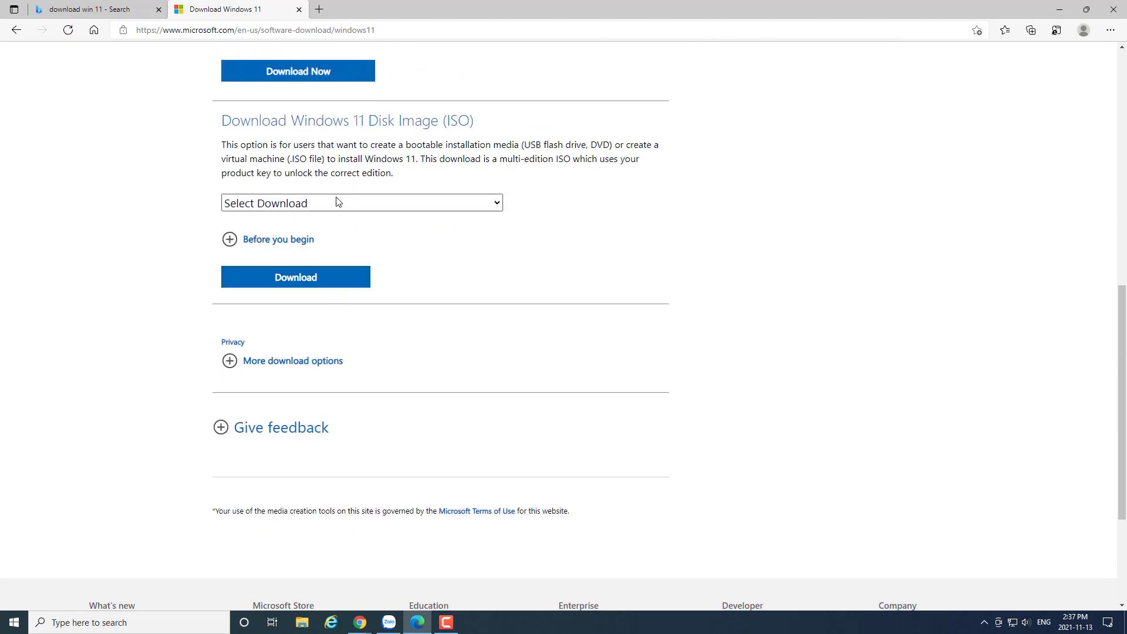
{"action": "left_click_drag", "start_coordinate": [231, 120], "coordinate": [476, 122]}
{"action": "left_click", "coordinate": [497, 203]}
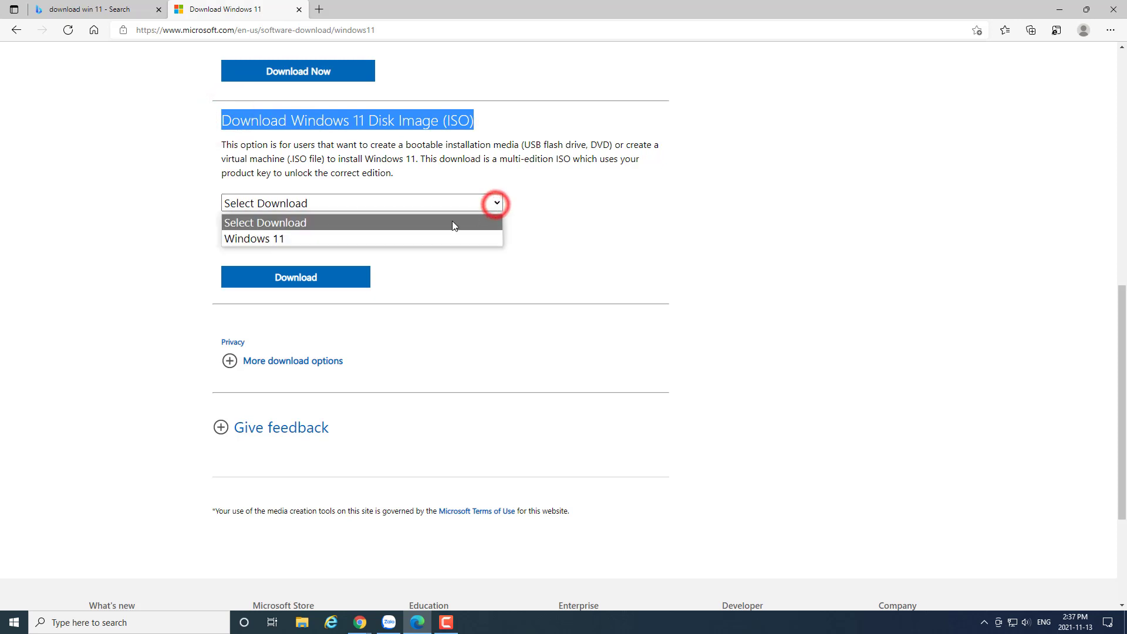
{"action": "left_click", "coordinate": [288, 239]}
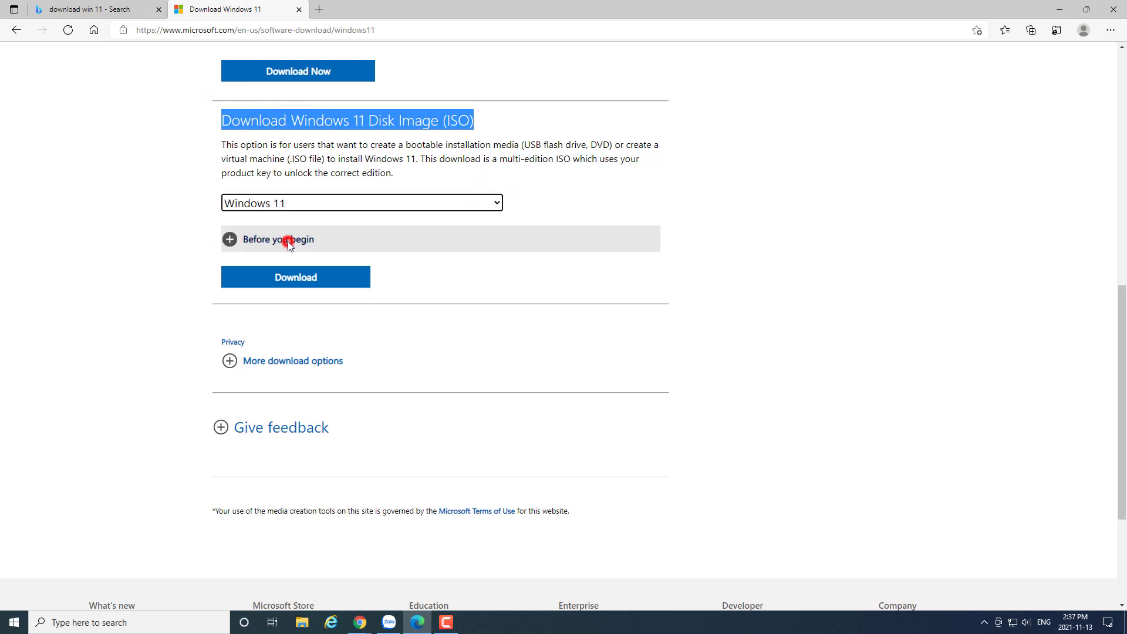
{"action": "left_click", "coordinate": [323, 280]}
- Confirm English as the product language and start the 64-bit Windows 11 download
{"action": "scroll", "coordinate": [322, 293], "scroll_direction": "down", "scroll_amount": 3}
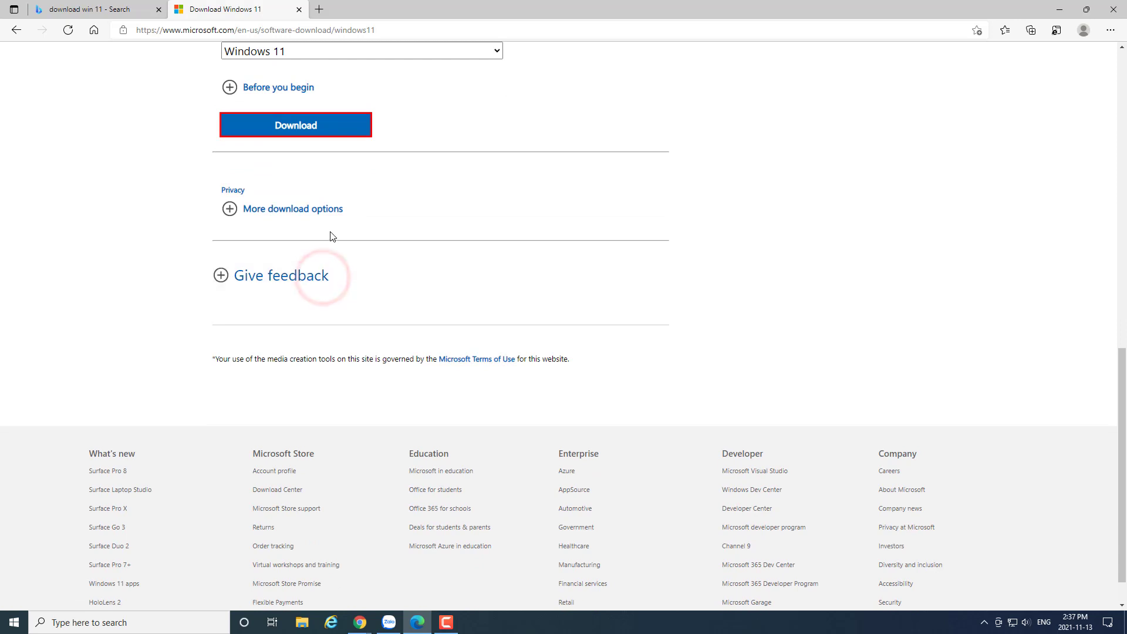
{"action": "left_click", "coordinate": [273, 337]}
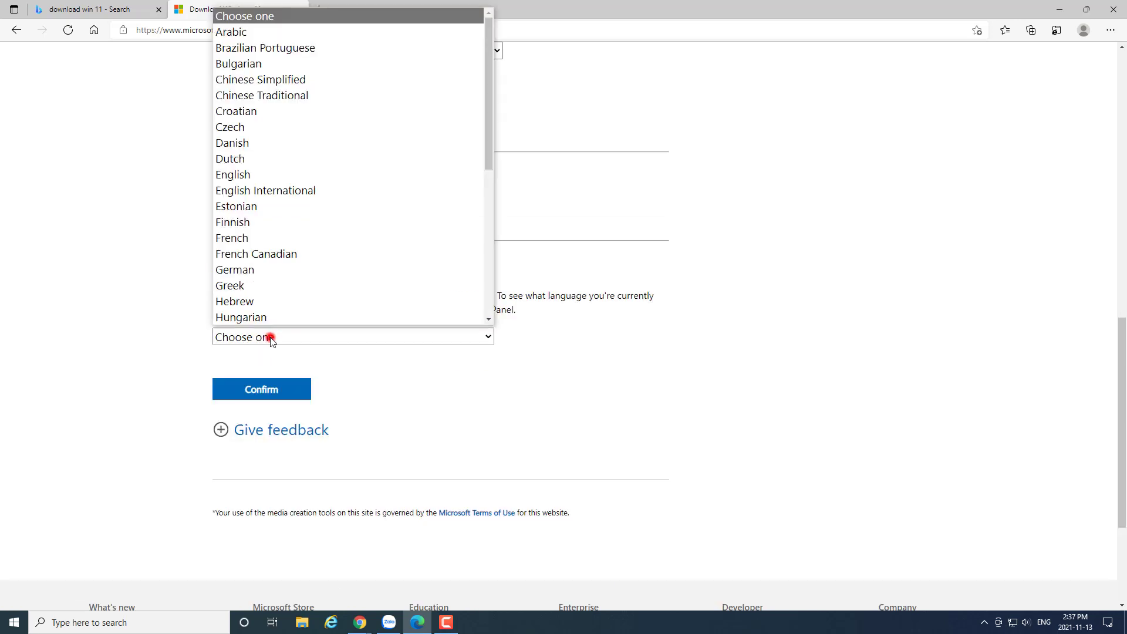
{"action": "left_click", "coordinate": [245, 175]}
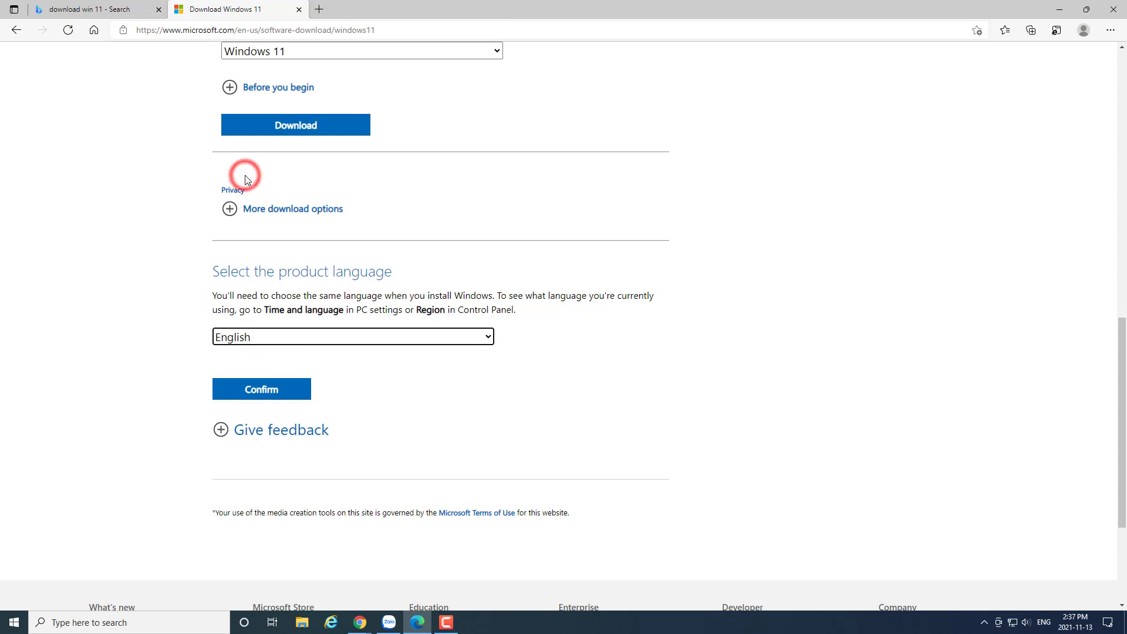
{"action": "left_click", "coordinate": [274, 390]}
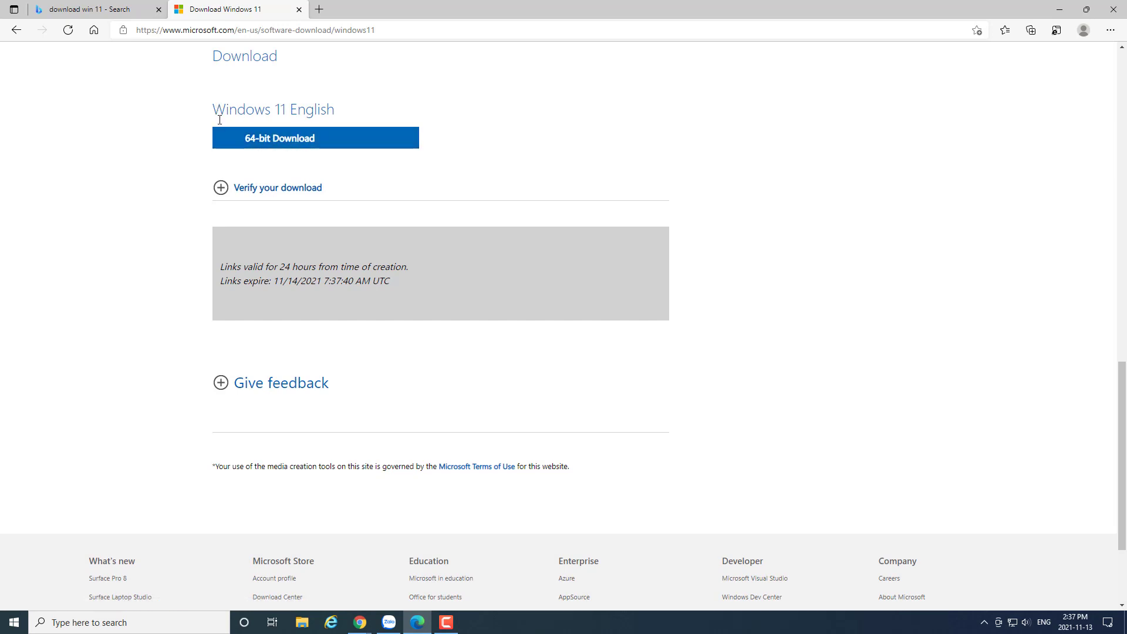
{"action": "left_click", "coordinate": [286, 143]}
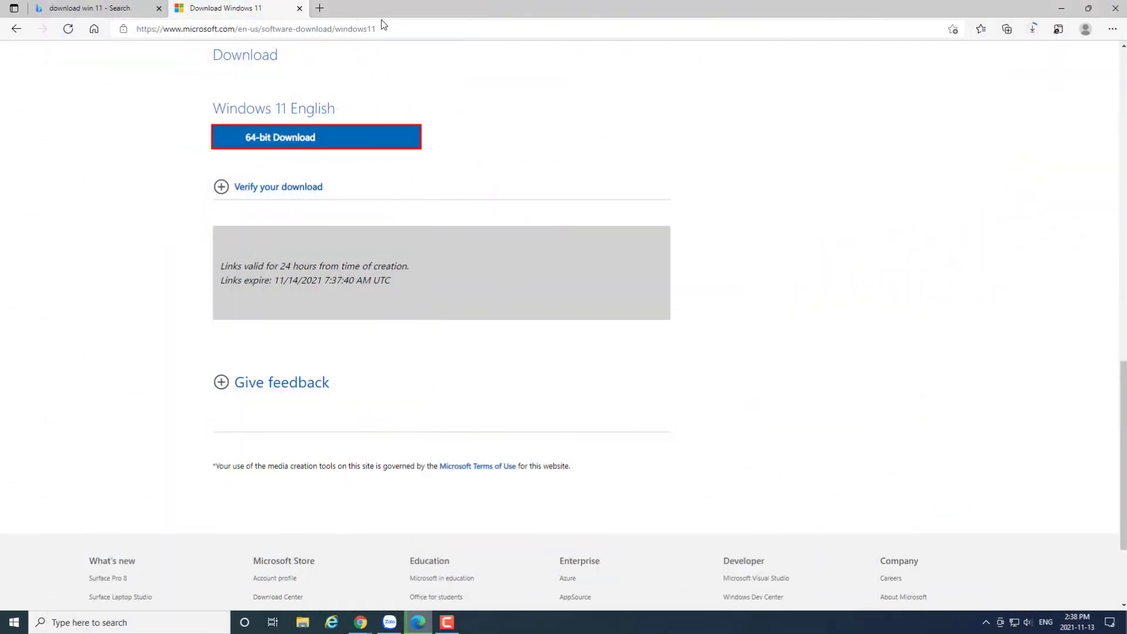
{"action": "left_click", "coordinate": [320, 9]}
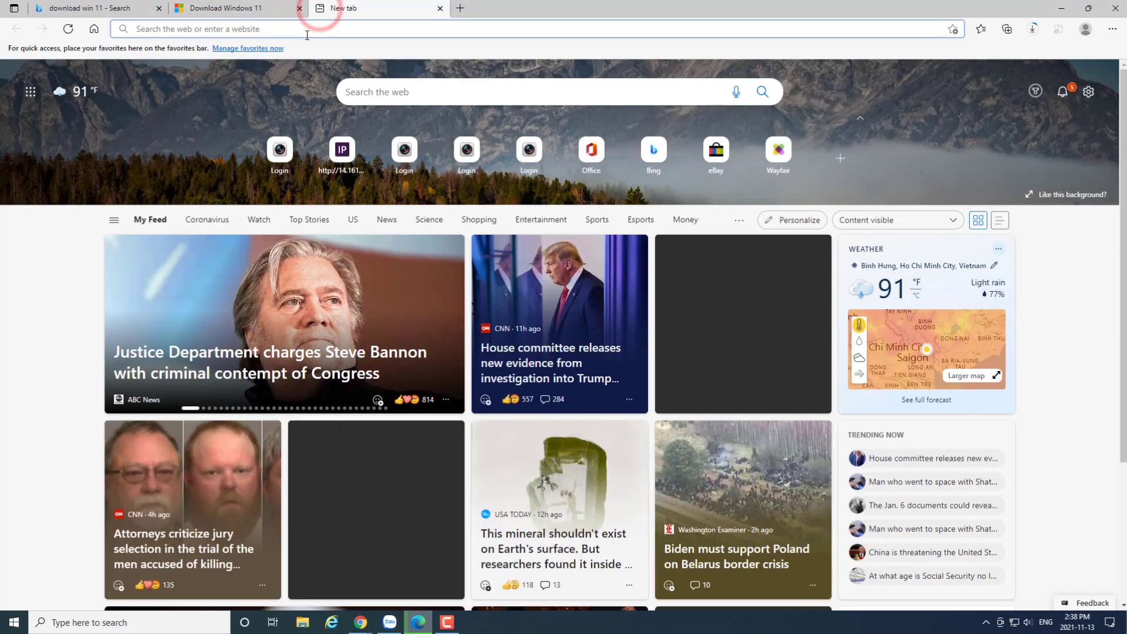
{"action": "type", "text": "www"}
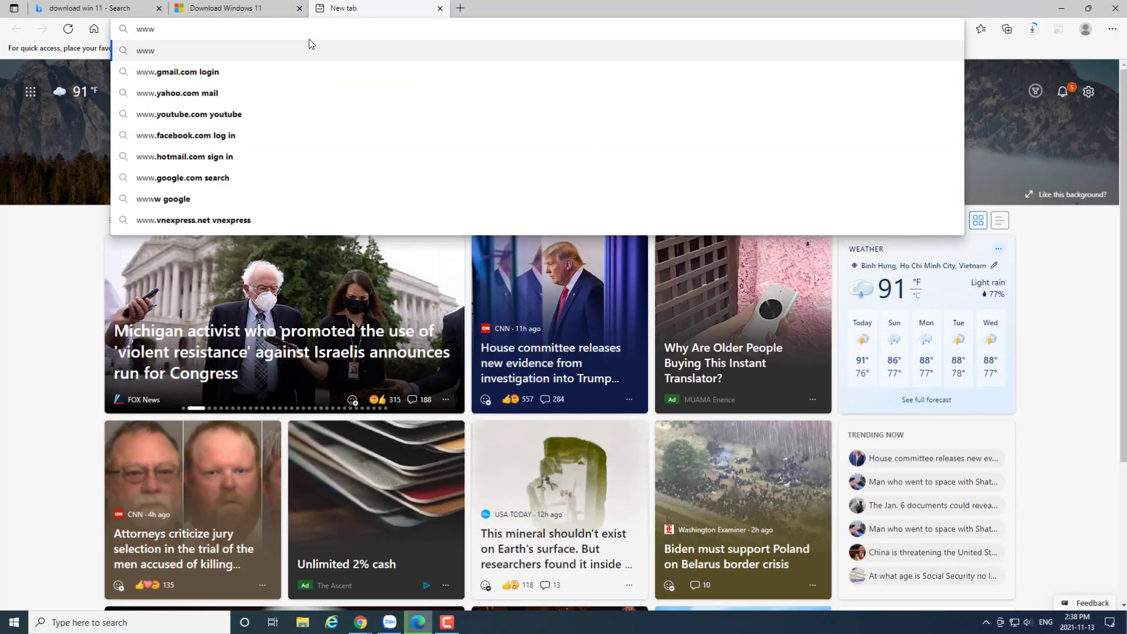
{"action": "type", "text": ".vmware"}
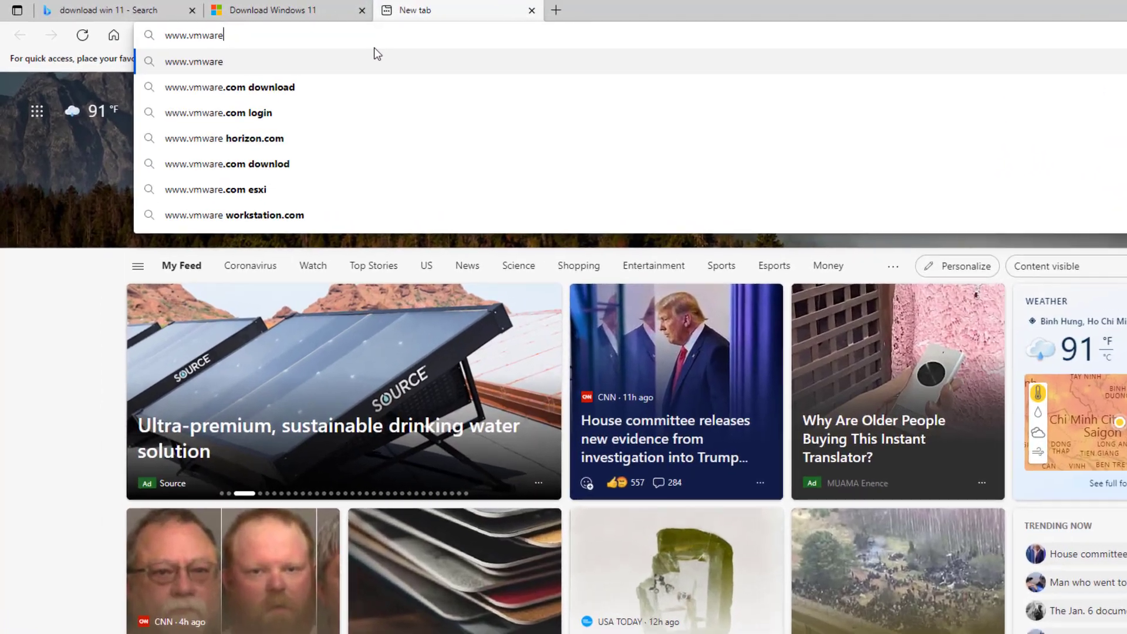
{"action": "type", "text": ".com"}
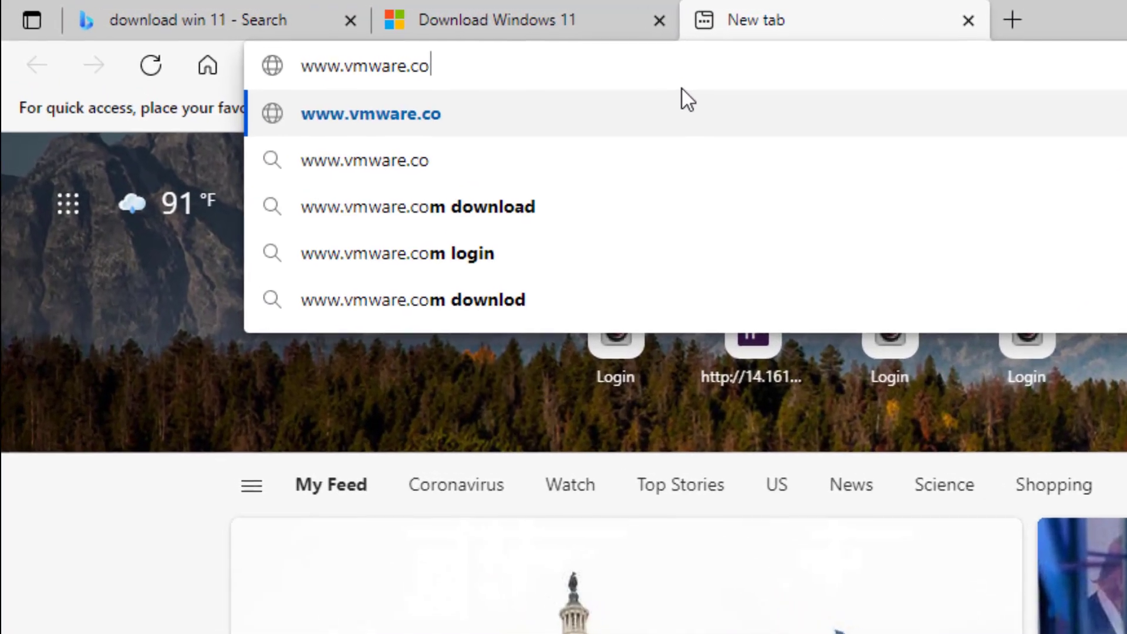
{"action": "key", "text": "Return"}
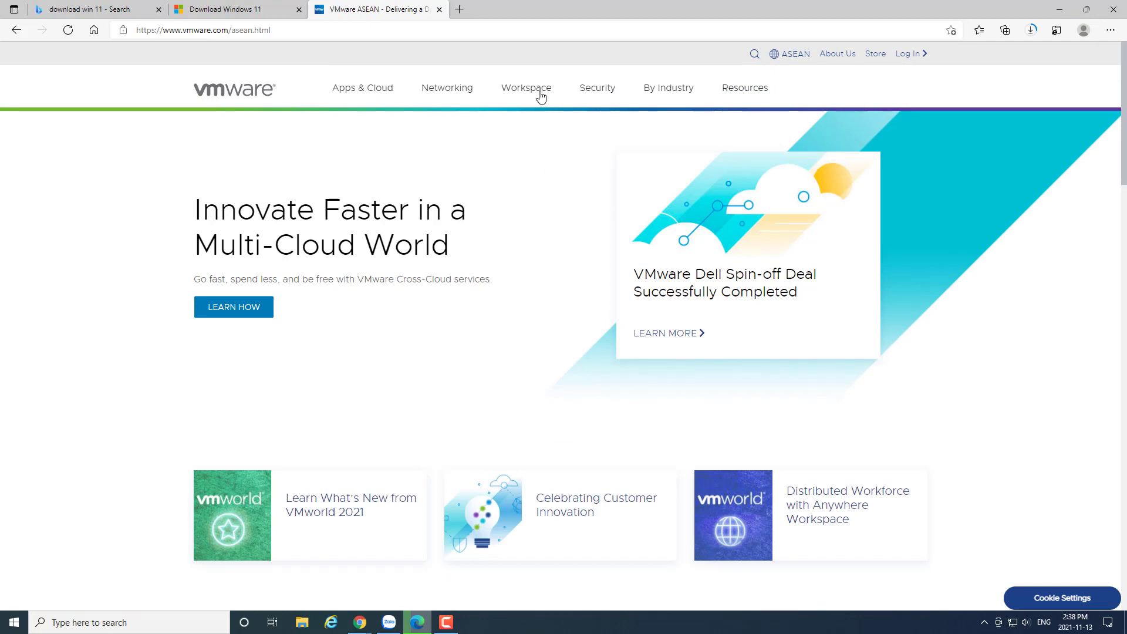
- Go to the Workstation Pro product page and open its Workstation 16 Pro trial download page
{"action": "mouse_move", "coordinate": [533, 94]}
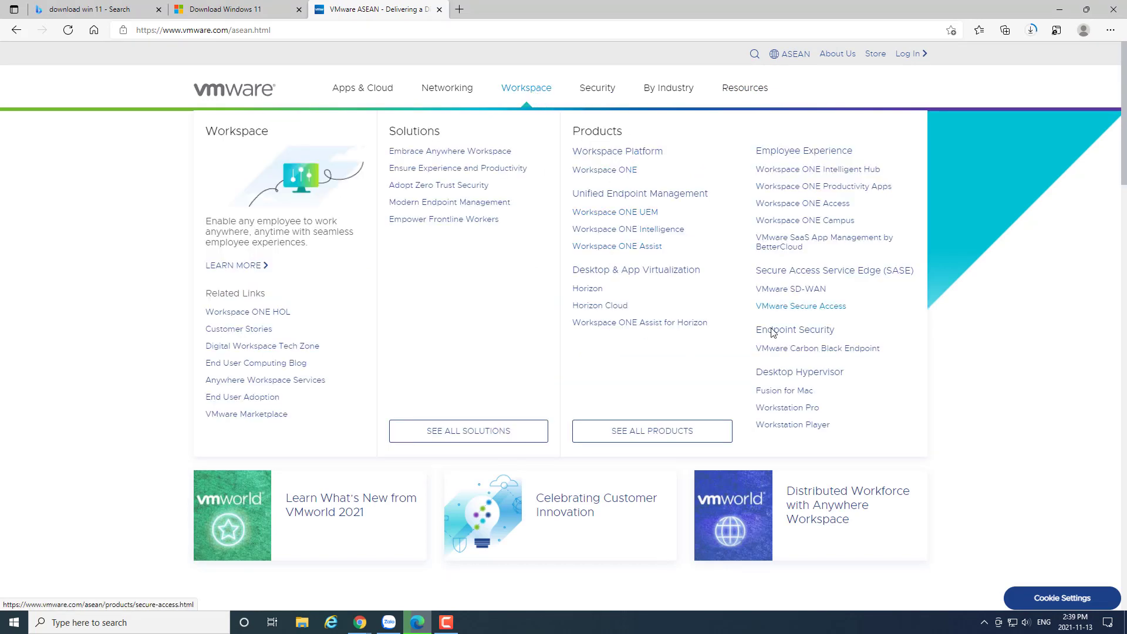
{"action": "left_click", "coordinate": [792, 409]}
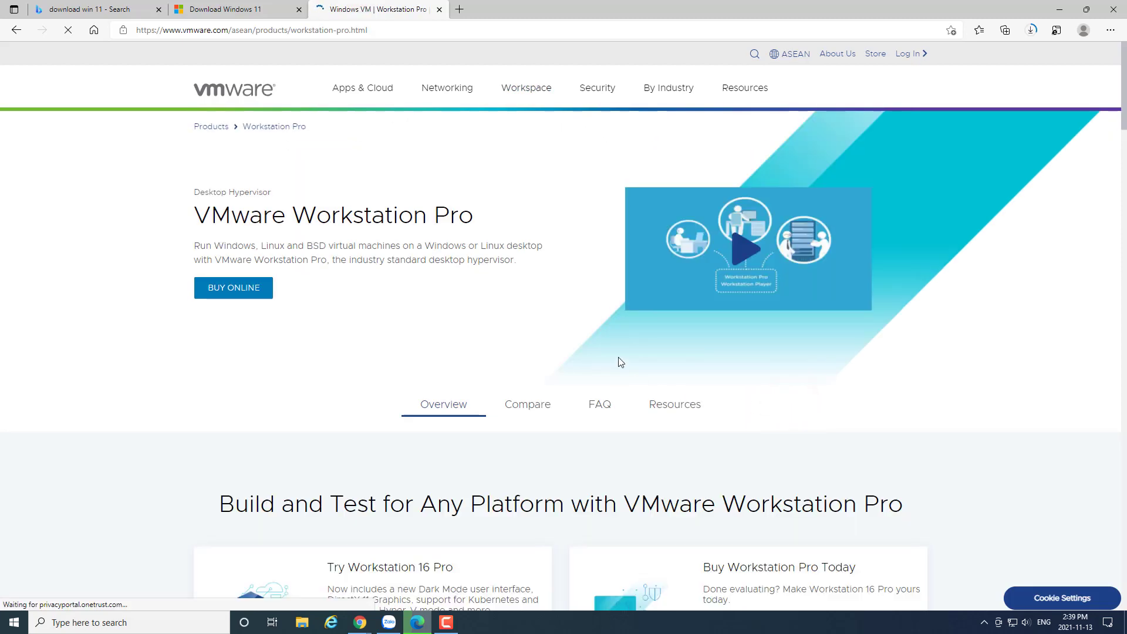
{"action": "scroll", "coordinate": [620, 362], "scroll_direction": "down", "scroll_amount": 8}
{"action": "scroll", "coordinate": [484, 374], "scroll_direction": "up", "scroll_amount": 6}
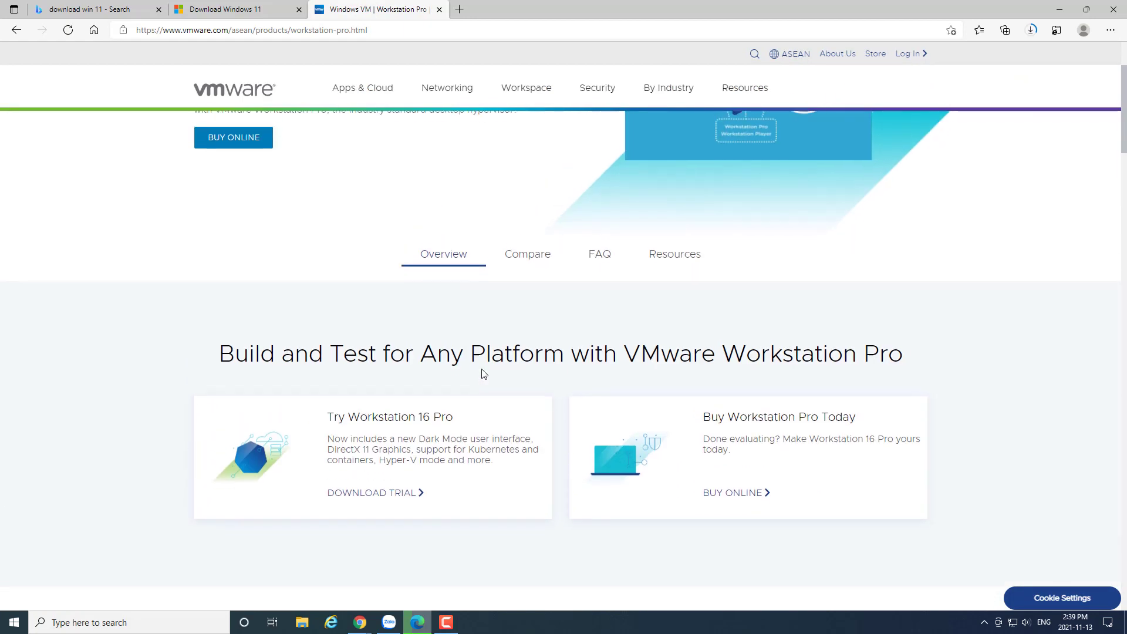
{"action": "left_click", "coordinate": [394, 501]}
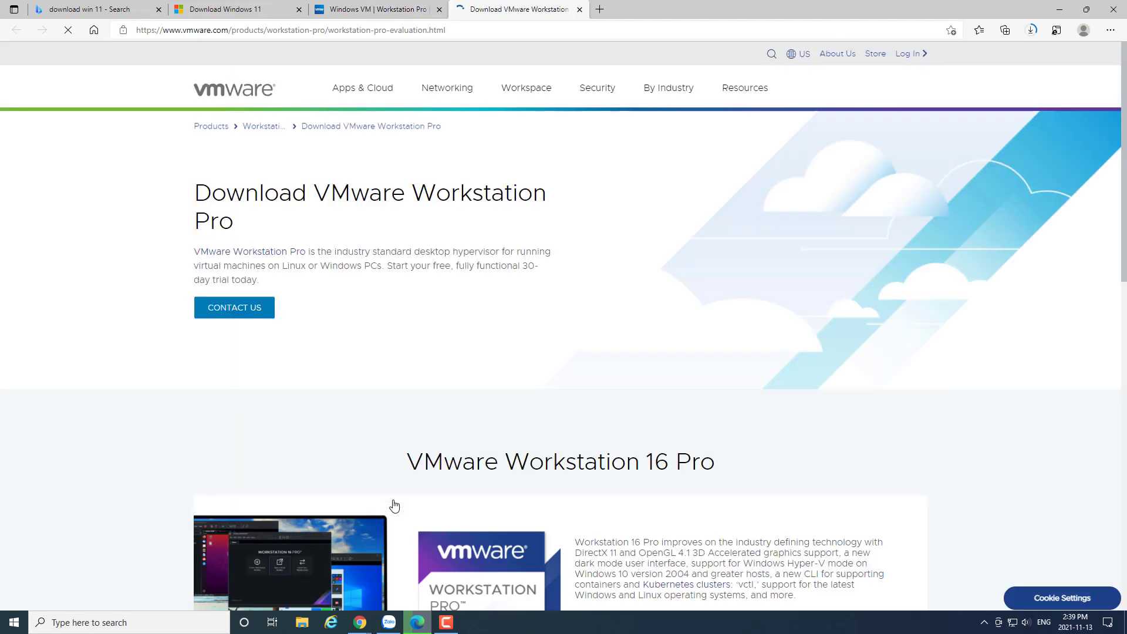
- Download the trial of Workstation 16 Pro for Windows
{"action": "scroll", "coordinate": [396, 499], "scroll_direction": "down", "scroll_amount": 7}
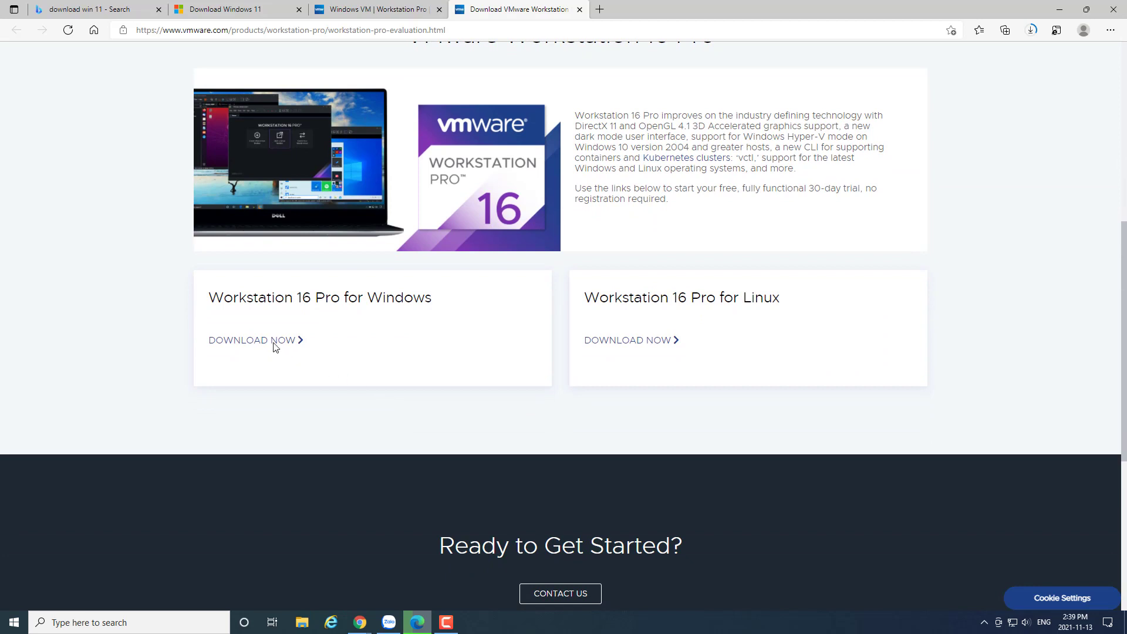
{"action": "left_click_drag", "start_coordinate": [205, 297], "coordinate": [439, 306]}
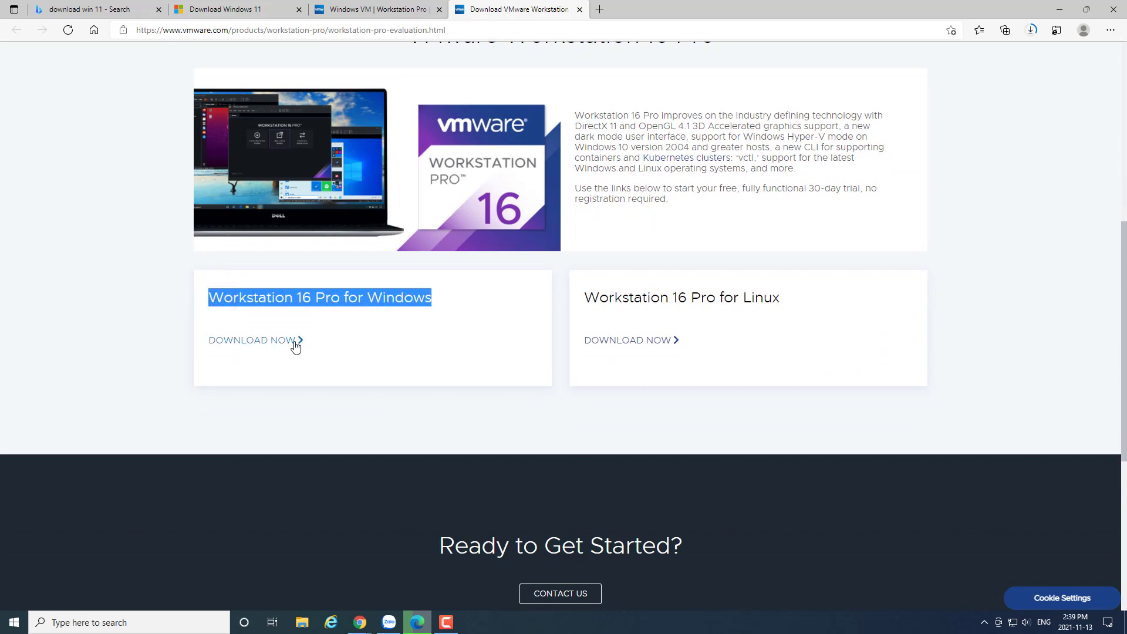
{"action": "left_click", "coordinate": [286, 343]}
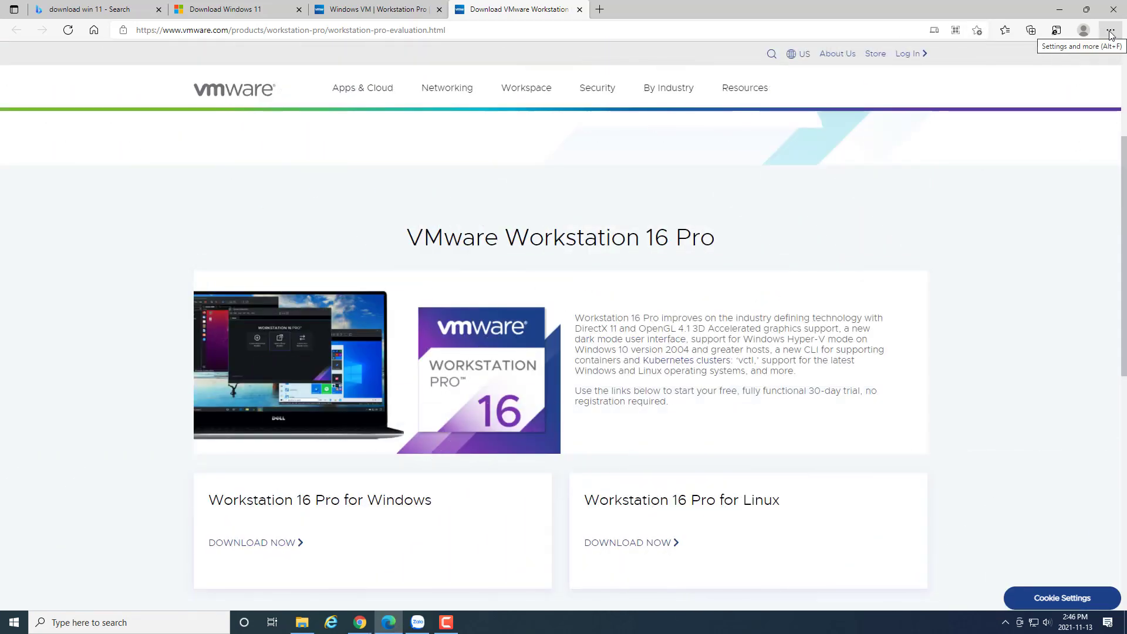
- Show the downloaded VMware Workstation installer in its folder and minimize the browser
{"action": "left_click", "coordinate": [1111, 32]}
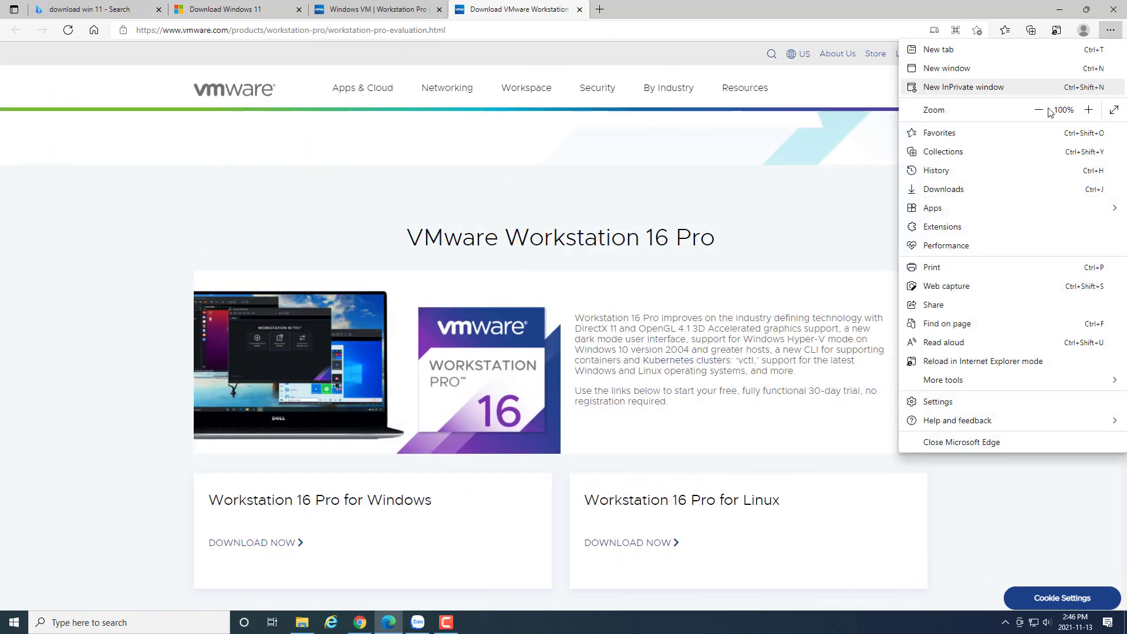
{"action": "left_click", "coordinate": [959, 191]}
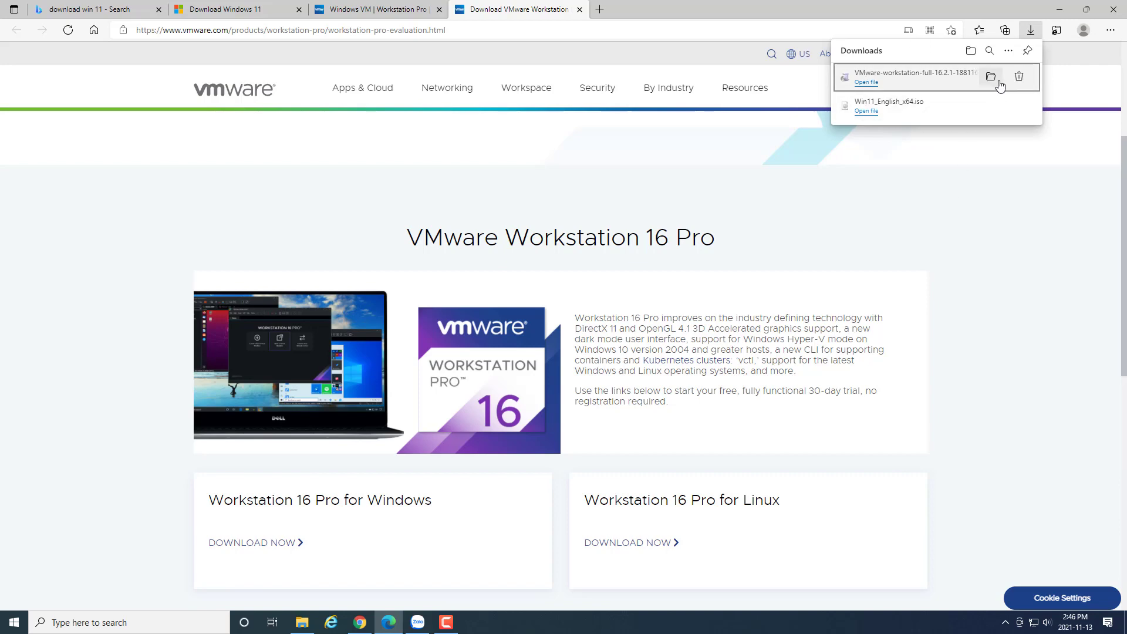
{"action": "left_click", "coordinate": [992, 78]}
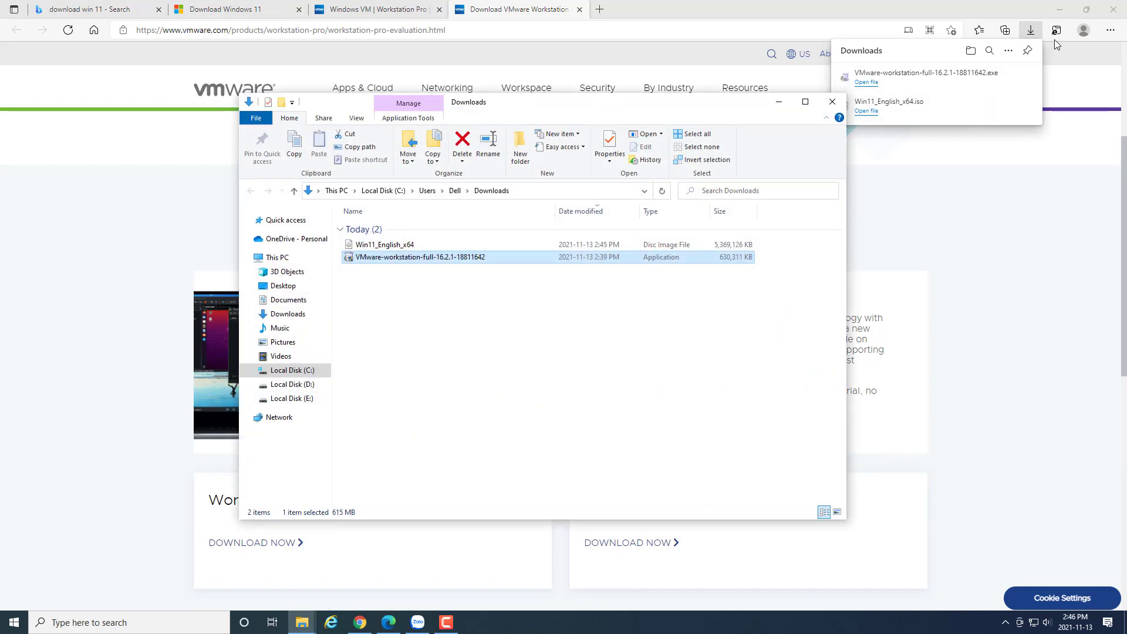
{"action": "left_click", "coordinate": [1060, 10]}
{"action": "left_click", "coordinate": [525, 403]}
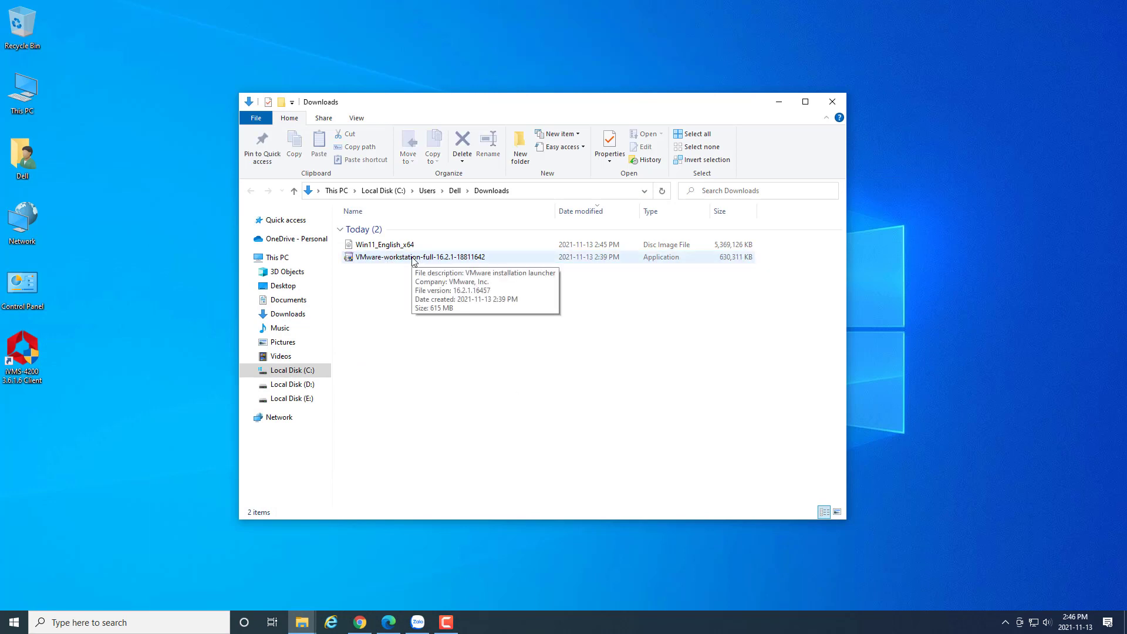
- Launch the VMware-workstation-full-16.2.1-18811642 installer and continue past the setup wizard's welcome page
{"action": "right_click", "coordinate": [414, 259]}
{"action": "left_click", "coordinate": [453, 241]}
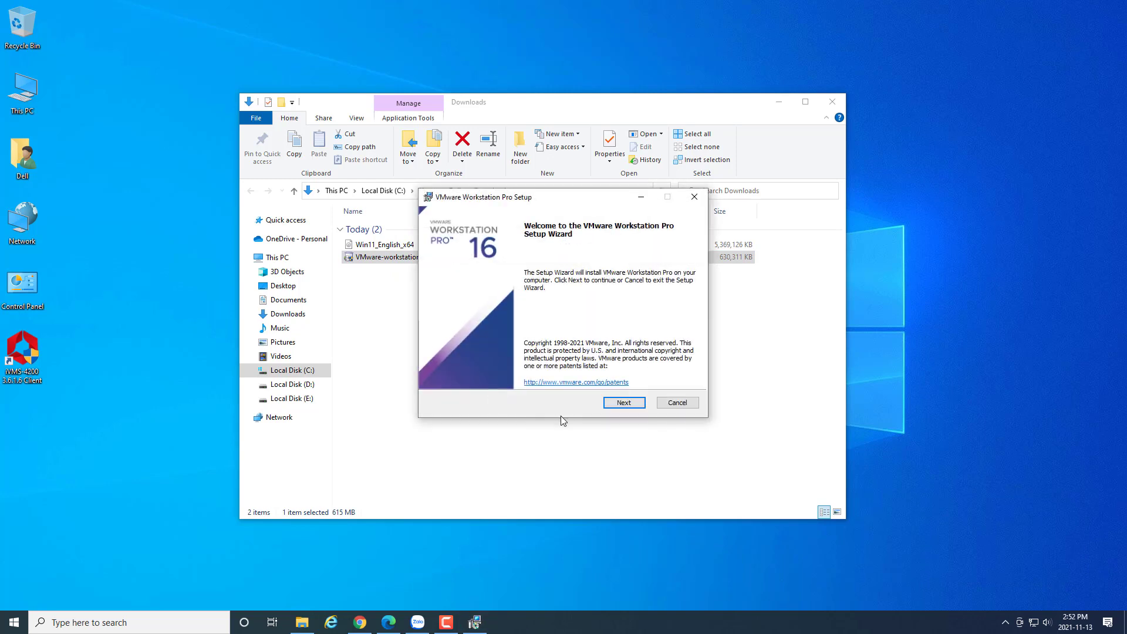
{"action": "left_click", "coordinate": [624, 404]}
- Accept the VMware license agreement terms and continue to the User Experience Settings page
{"action": "left_click", "coordinate": [521, 378]}
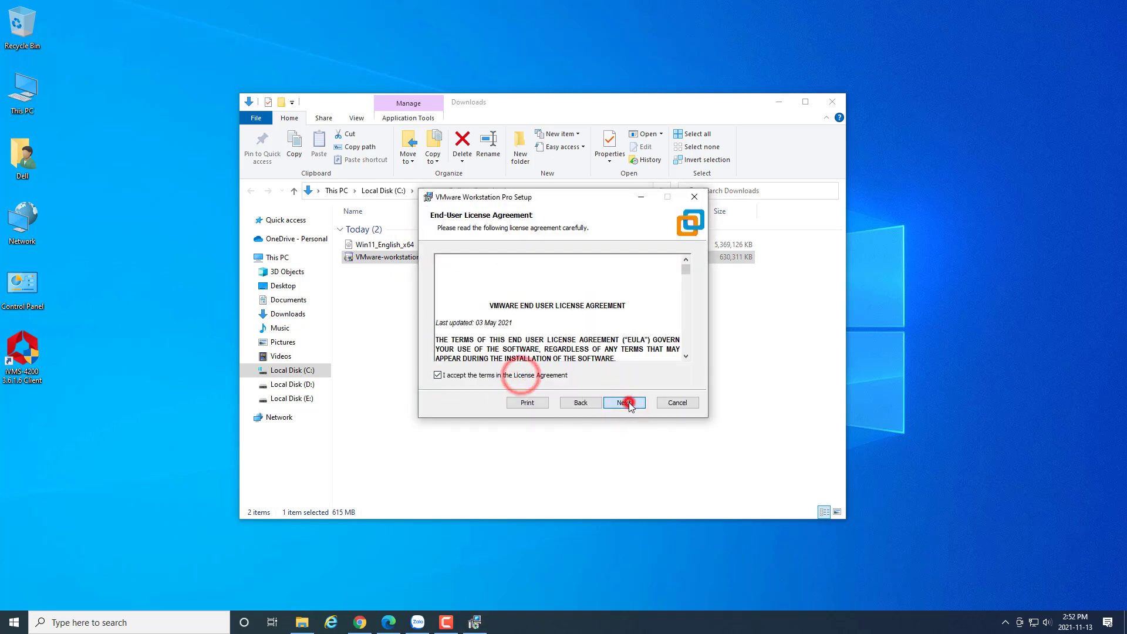
{"action": "left_click", "coordinate": [629, 403]}
{"action": "left_click", "coordinate": [623, 404]}
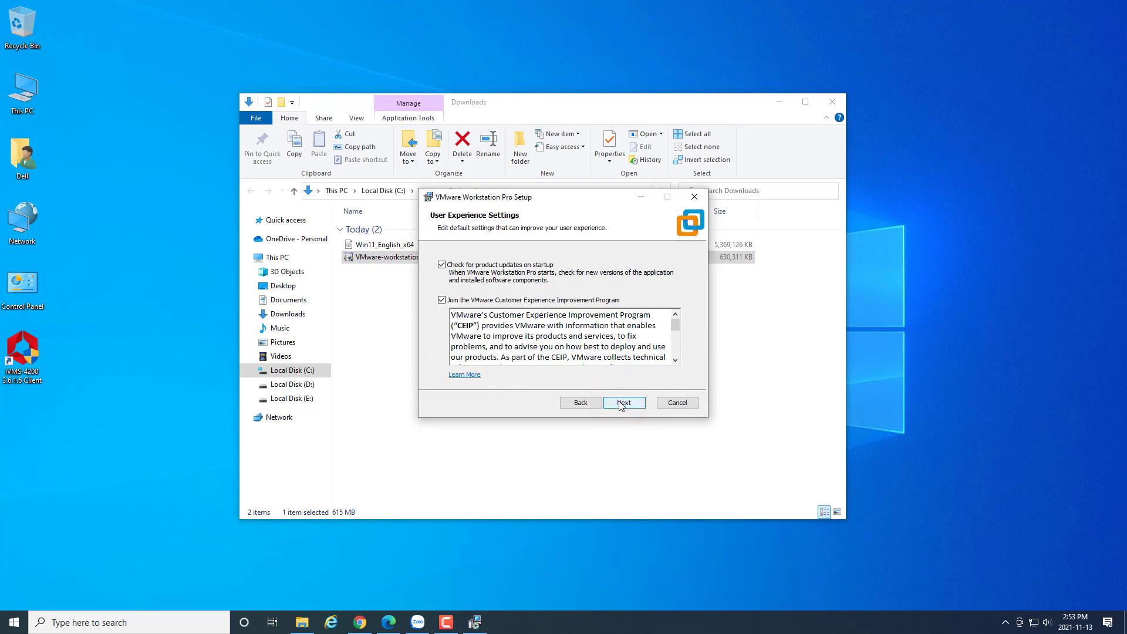
- Disable the product update check on startup and opt out of the VMware Customer Experience Improvement Program
{"action": "left_click", "coordinate": [507, 266]}
{"action": "left_click", "coordinate": [520, 303]}
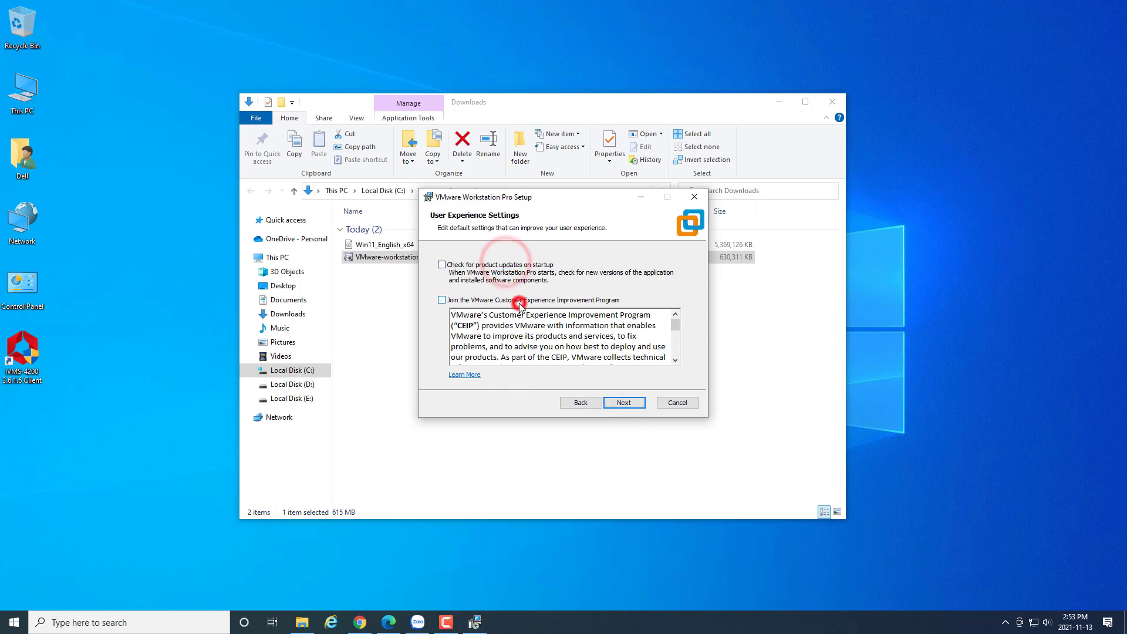
- Continue through the remaining VMware Workstation Pro setup pages, run the installation and finish the wizard without entering a license
{"action": "left_click", "coordinate": [623, 404]}
{"action": "left_click", "coordinate": [624, 403]}
{"action": "left_click", "coordinate": [623, 404]}
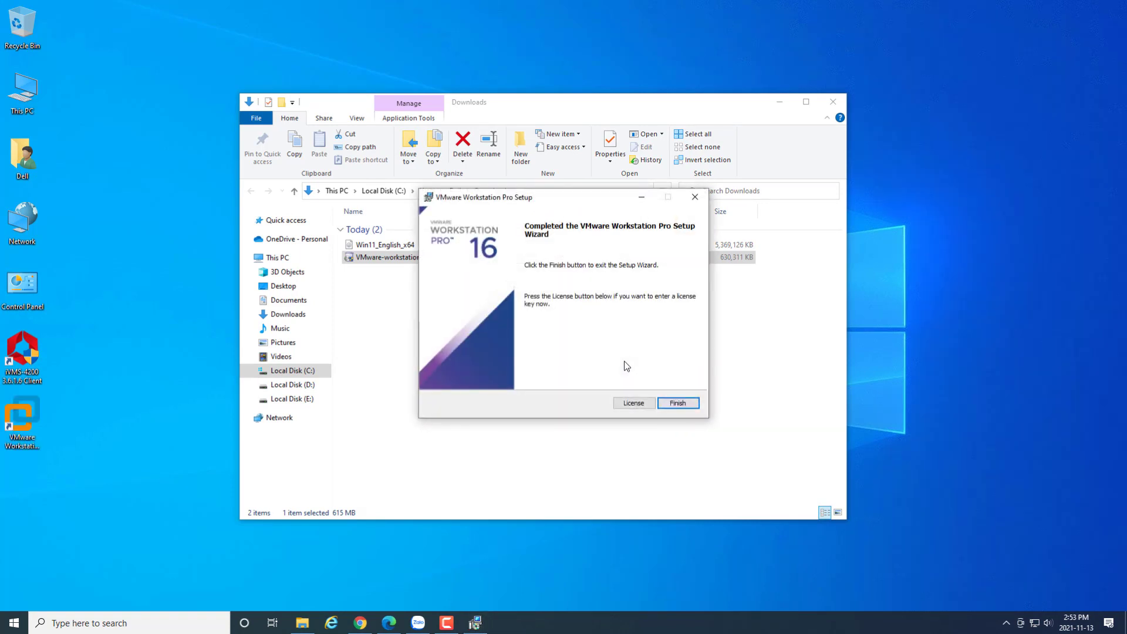
{"action": "left_click", "coordinate": [670, 404]}
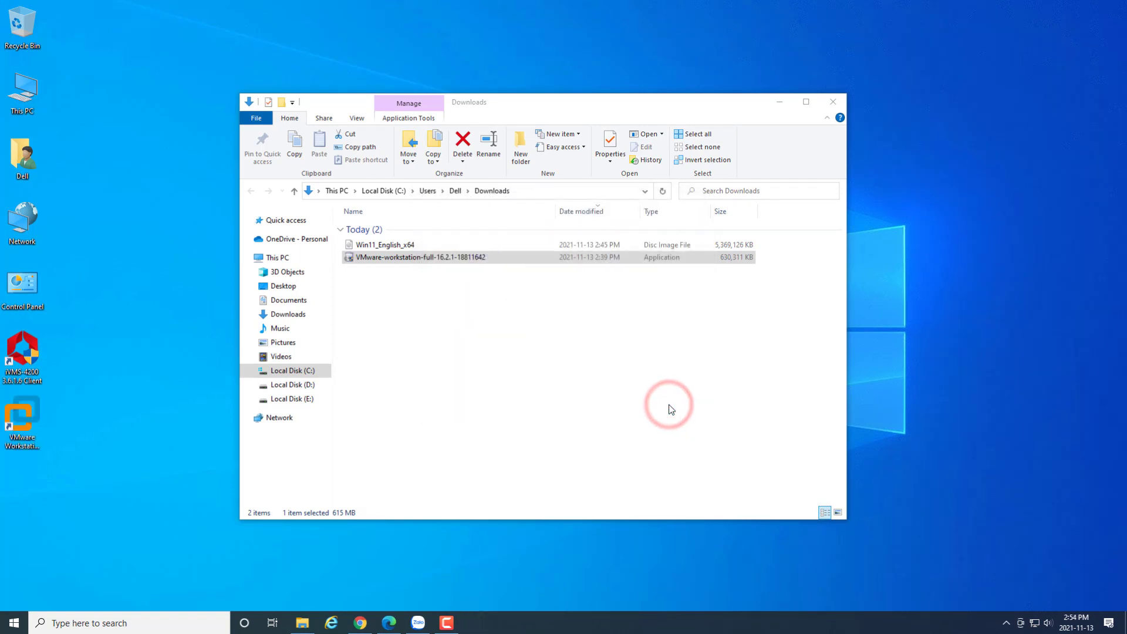
{"action": "left_click", "coordinate": [668, 408]}
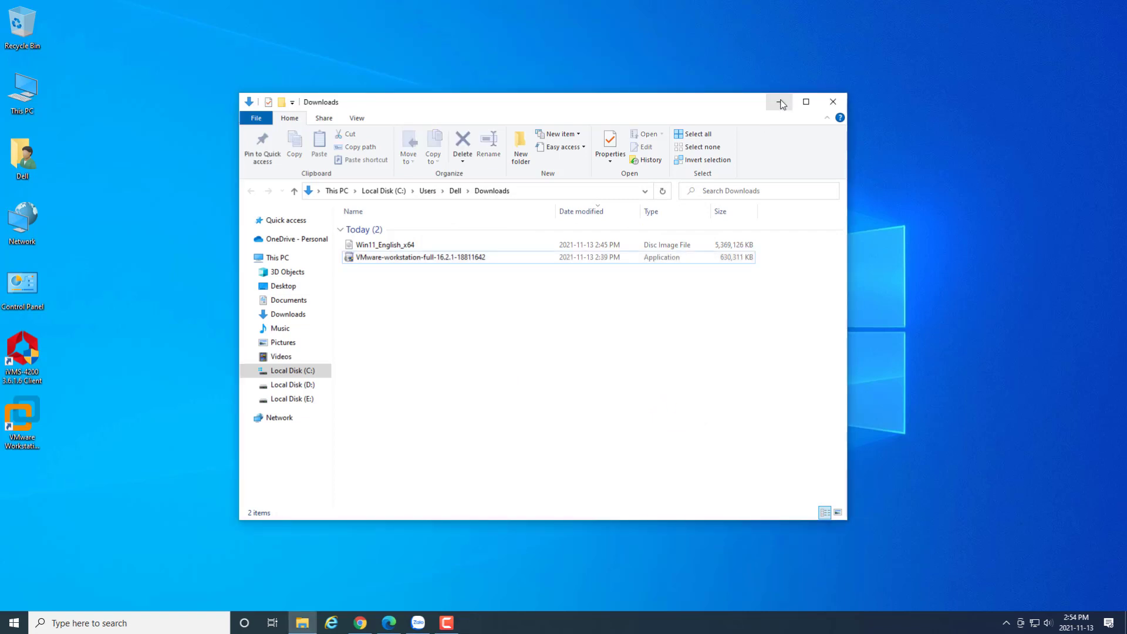
- Minimize the Downloads window and launch VMware Workstation Pro from the desktop as administrator
{"action": "left_click", "coordinate": [780, 103]}
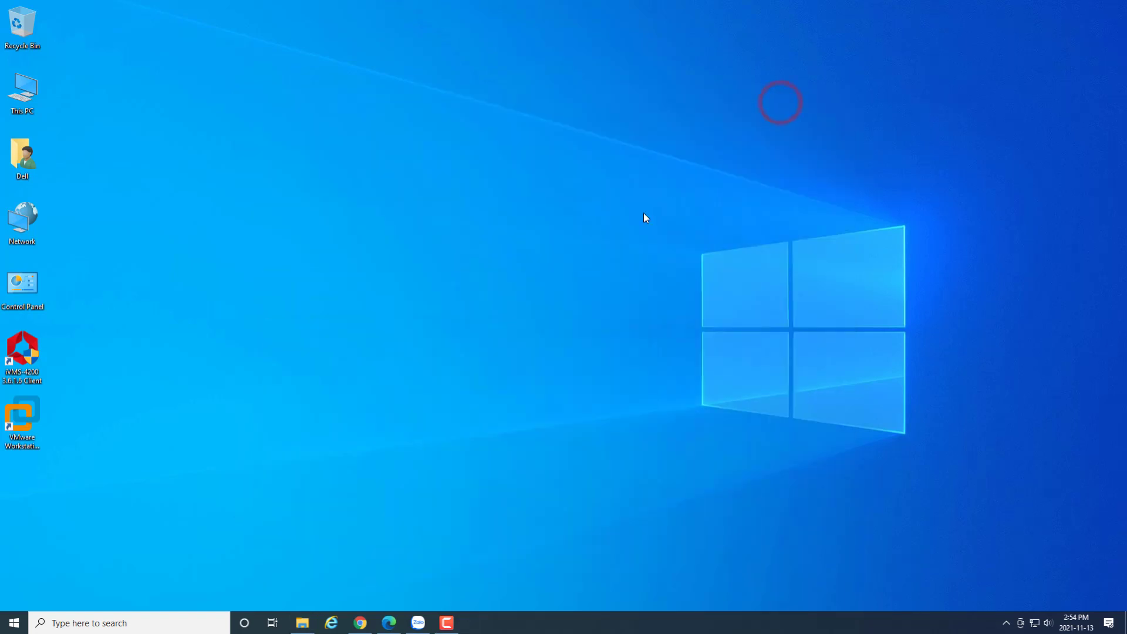
{"action": "right_click", "coordinate": [20, 411]}
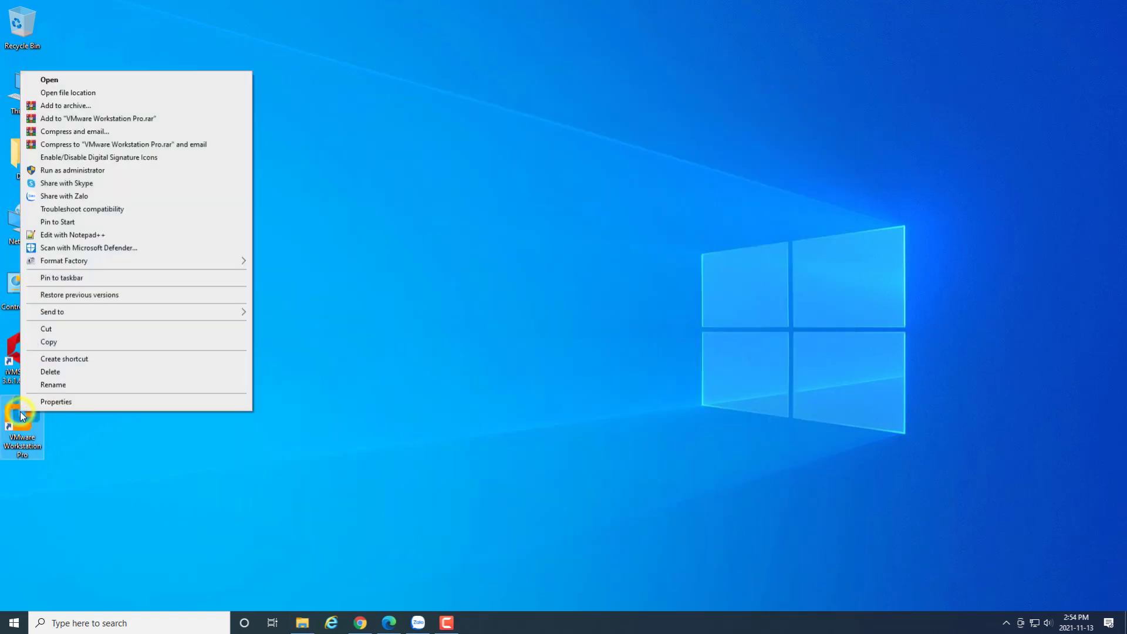
{"action": "left_click", "coordinate": [83, 169]}
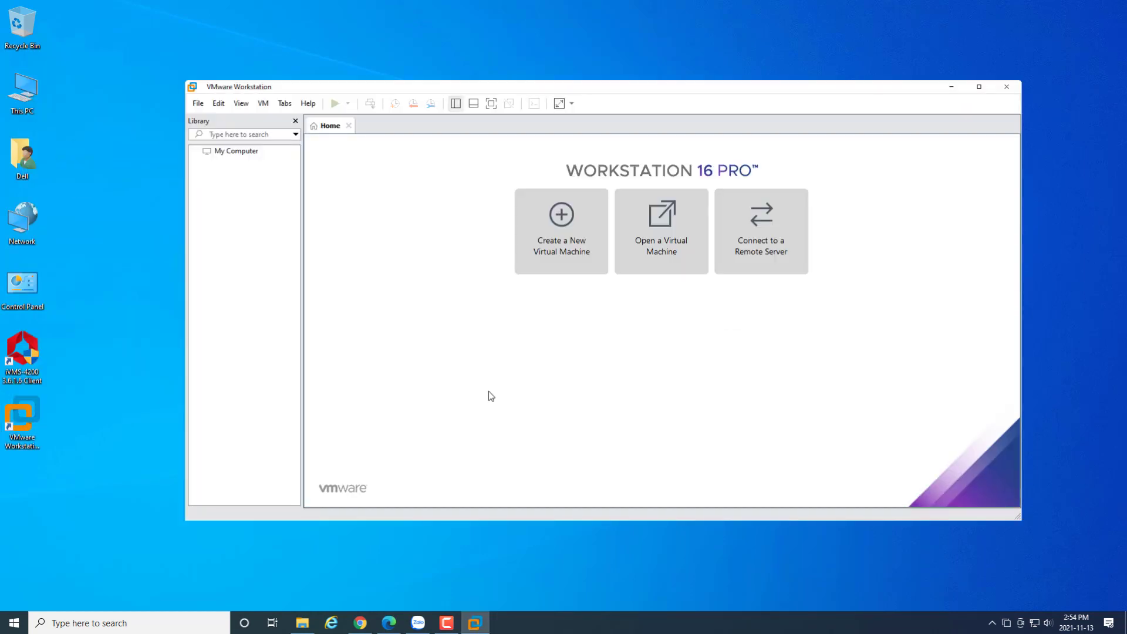
- Start a new virtual machine with the Typical configuration and choose to install the operating system later
{"action": "left_click", "coordinate": [577, 234]}
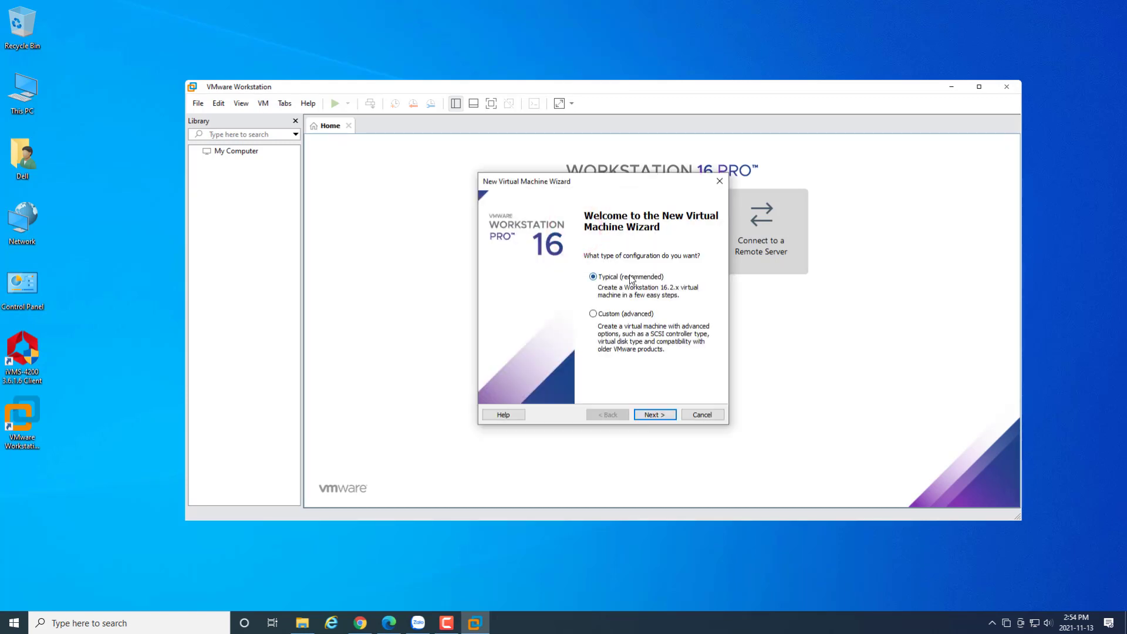
{"action": "left_click", "coordinate": [650, 416]}
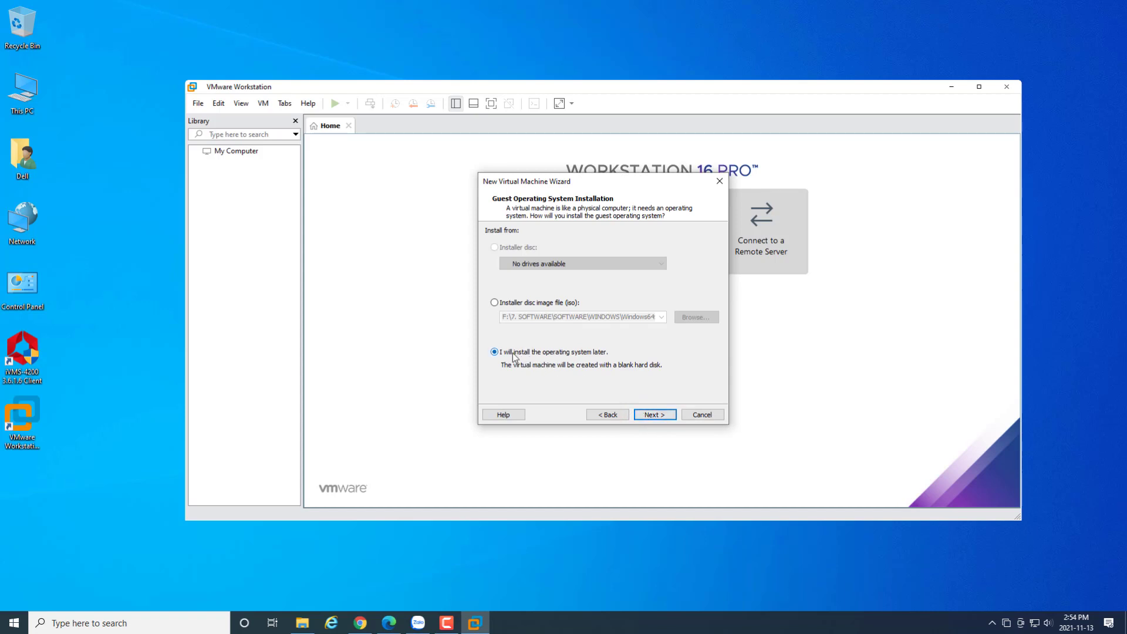
{"action": "left_click", "coordinate": [667, 414]}
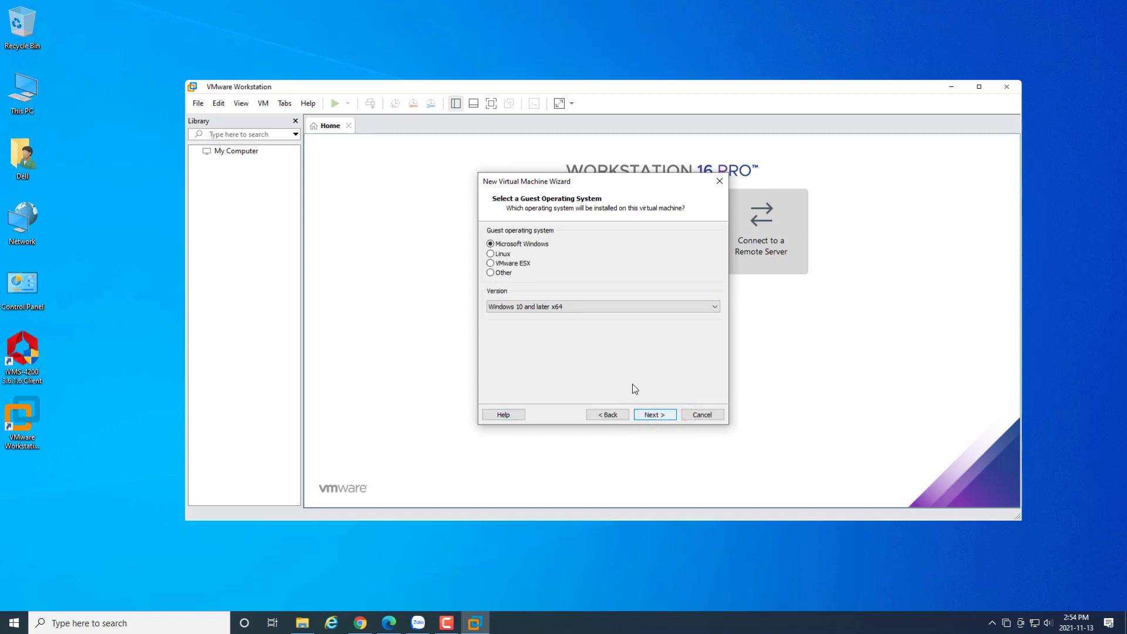
- Choose Windows 10 and later x64 as the Microsoft Windows guest version and continue to the naming page
{"action": "left_click", "coordinate": [583, 307]}
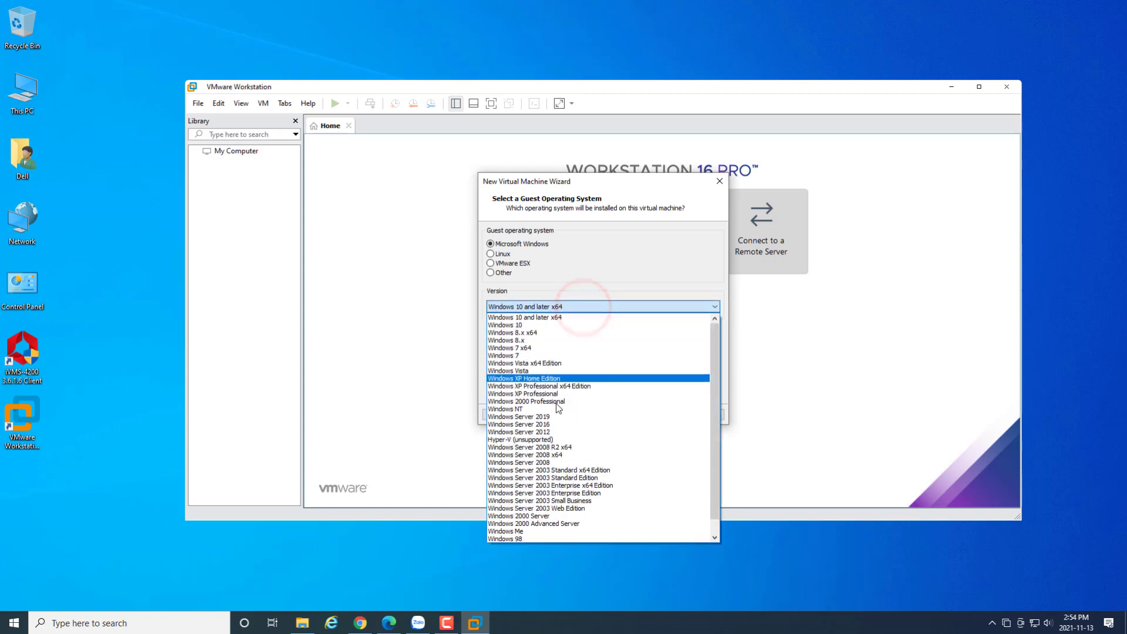
{"action": "left_click", "coordinate": [554, 318]}
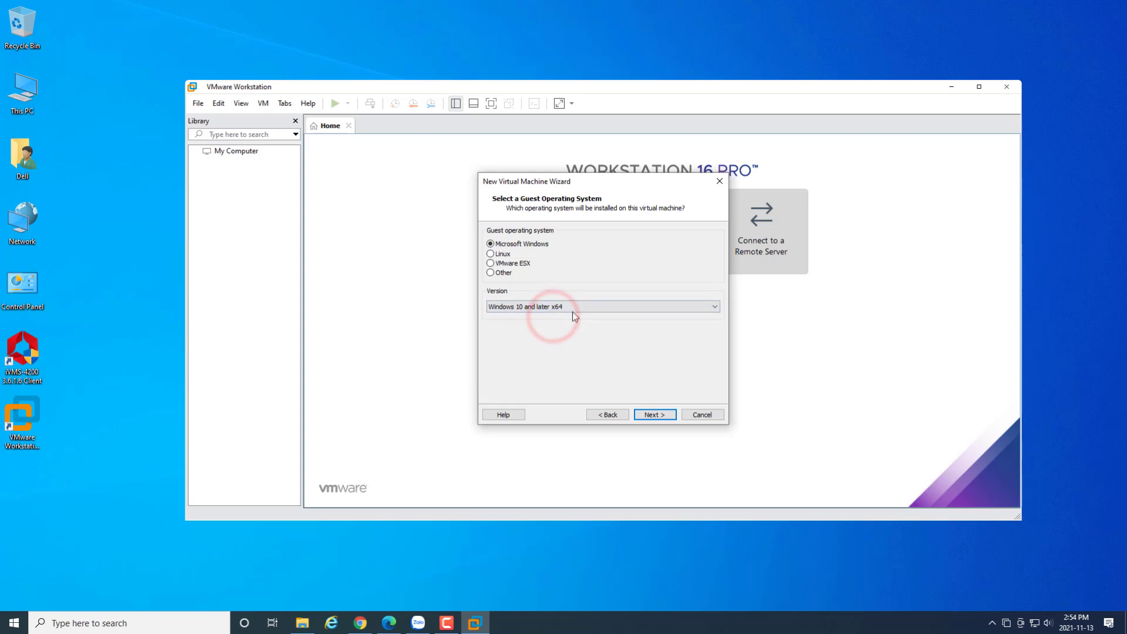
{"action": "left_click", "coordinate": [648, 415]}
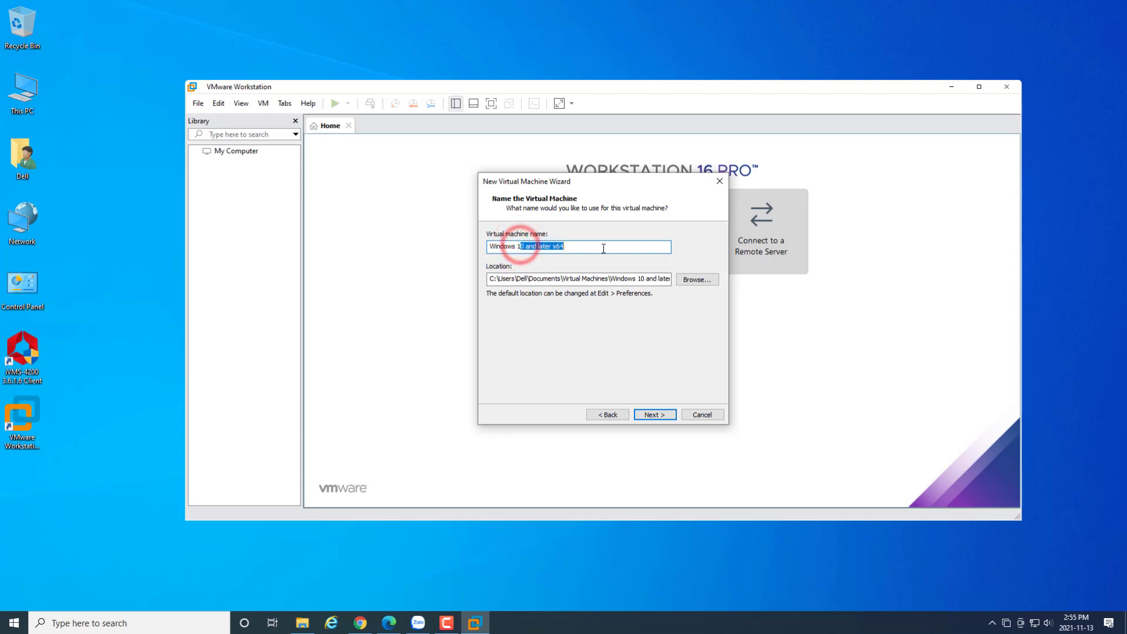
- Name the virtual machine Windows 11 and set its location to the Virtual Win 11 folder on Local Disk (D:)
{"action": "type", "text": "11"}
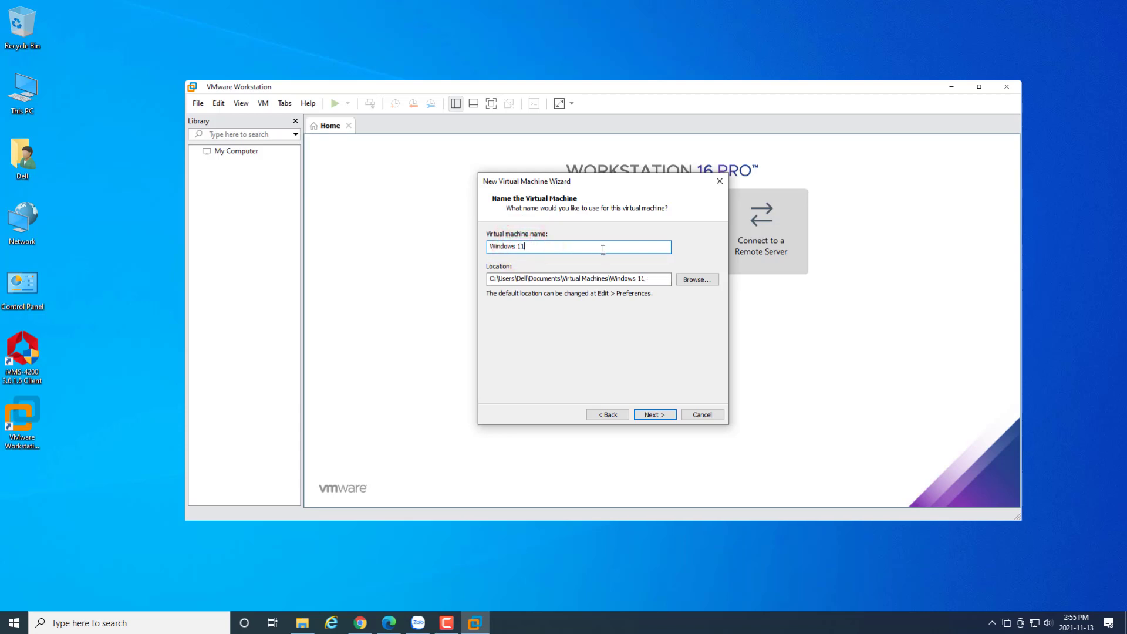
{"action": "left_click", "coordinate": [693, 282]}
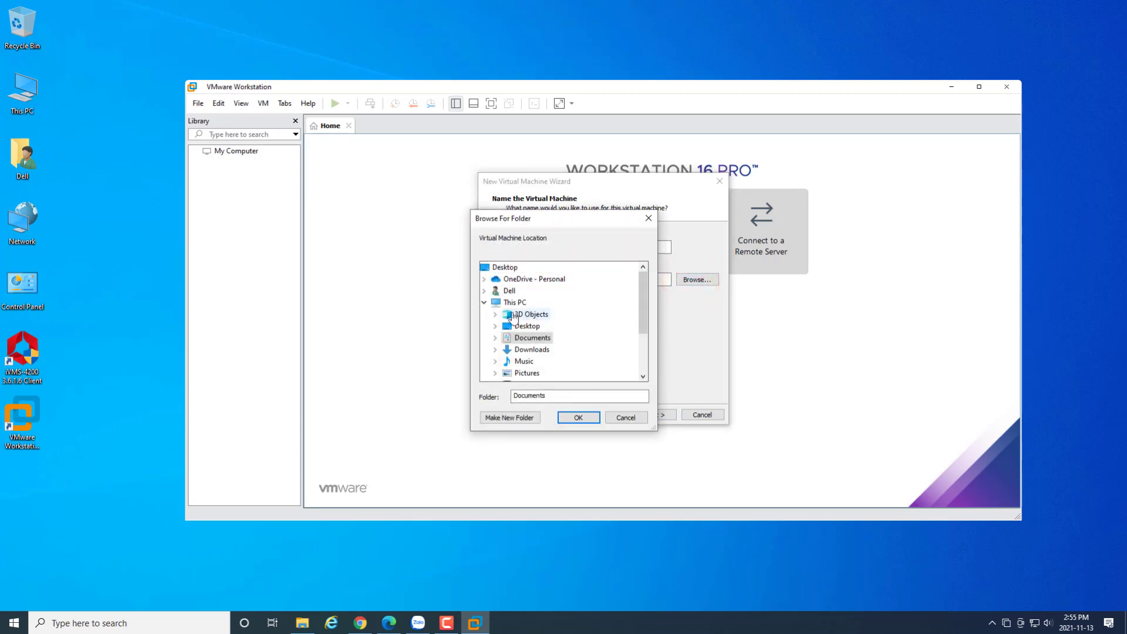
{"action": "left_click", "coordinate": [485, 303]}
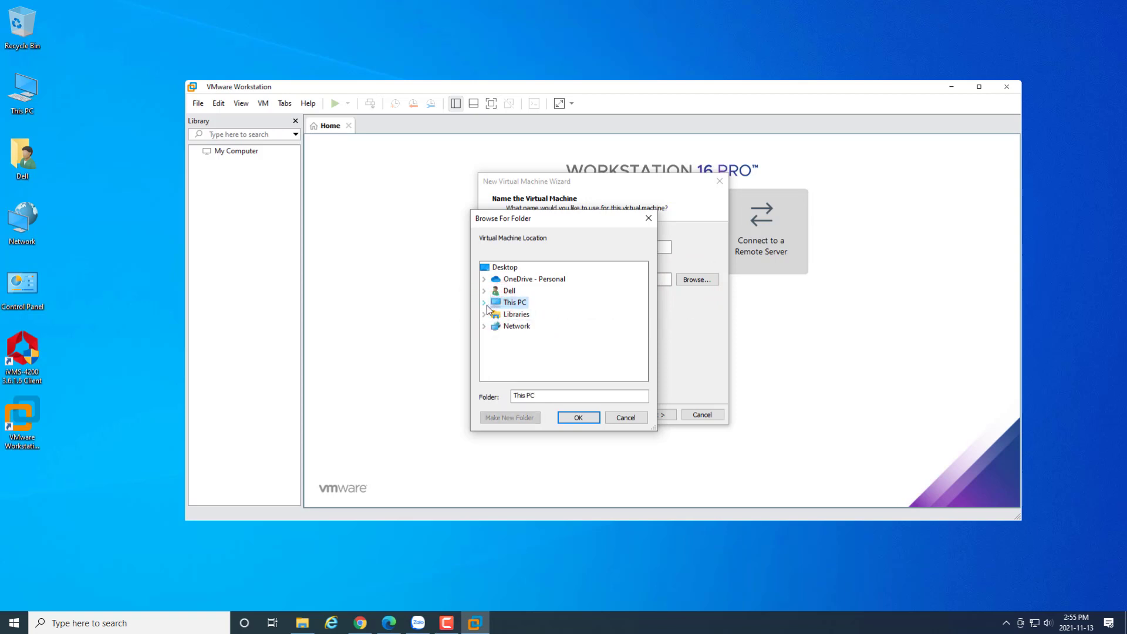
{"action": "left_click", "coordinate": [485, 303]}
{"action": "scroll", "coordinate": [545, 361], "scroll_direction": "down", "scroll_amount": 1}
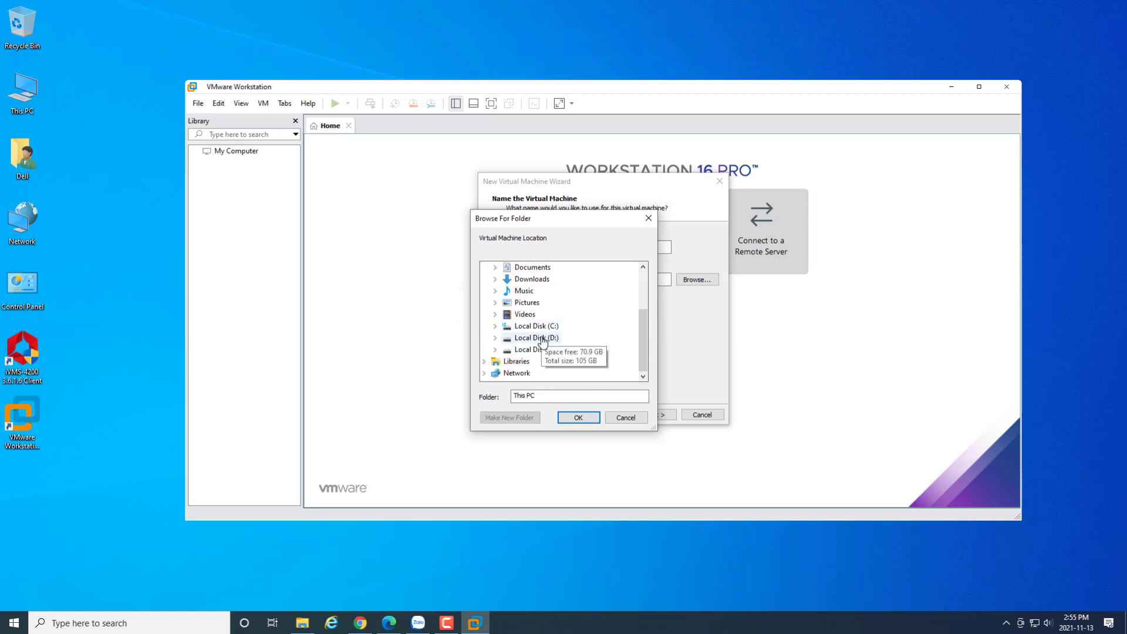
{"action": "left_click", "coordinate": [543, 338]}
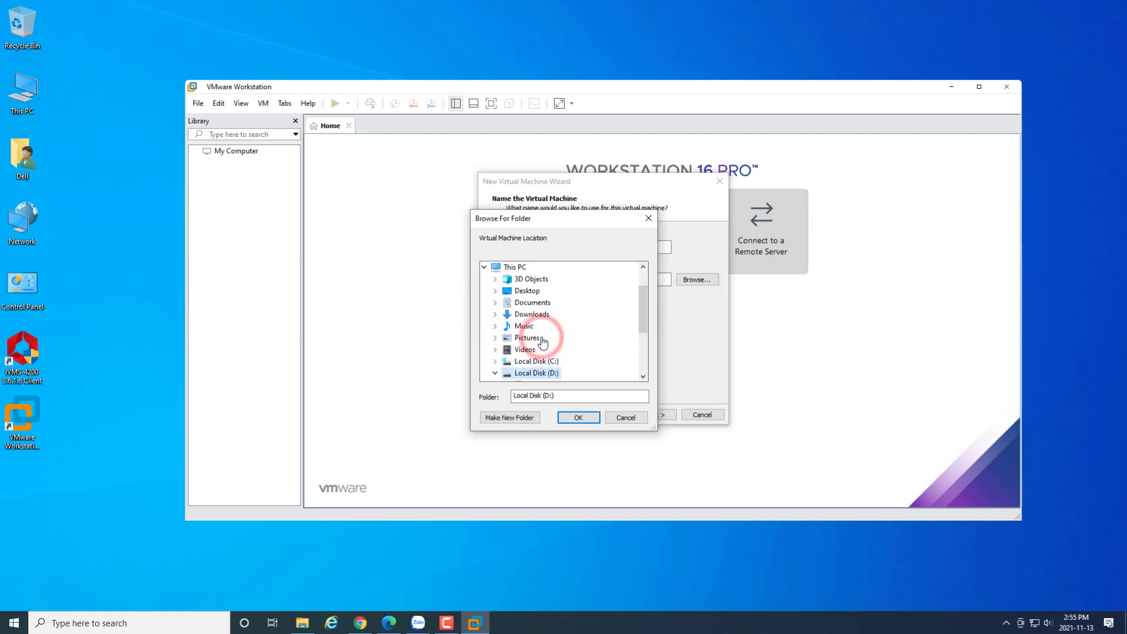
{"action": "scroll", "coordinate": [549, 344], "scroll_direction": "down", "scroll_amount": 1}
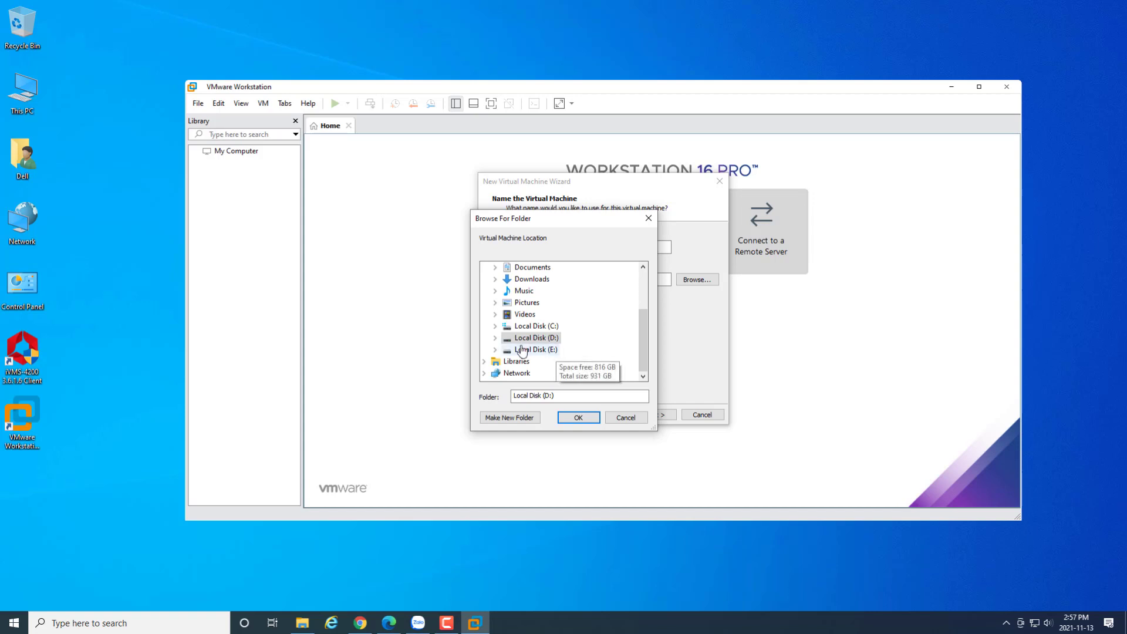
{"action": "left_click", "coordinate": [495, 338]}
{"action": "left_click", "coordinate": [535, 361]}
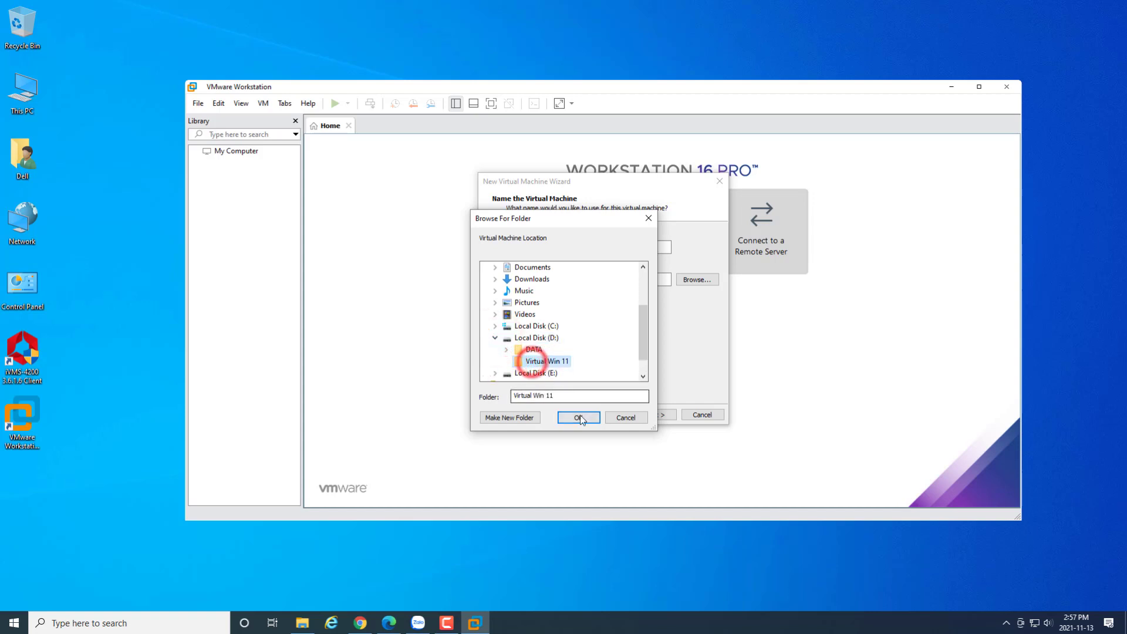
{"action": "left_click", "coordinate": [580, 416]}
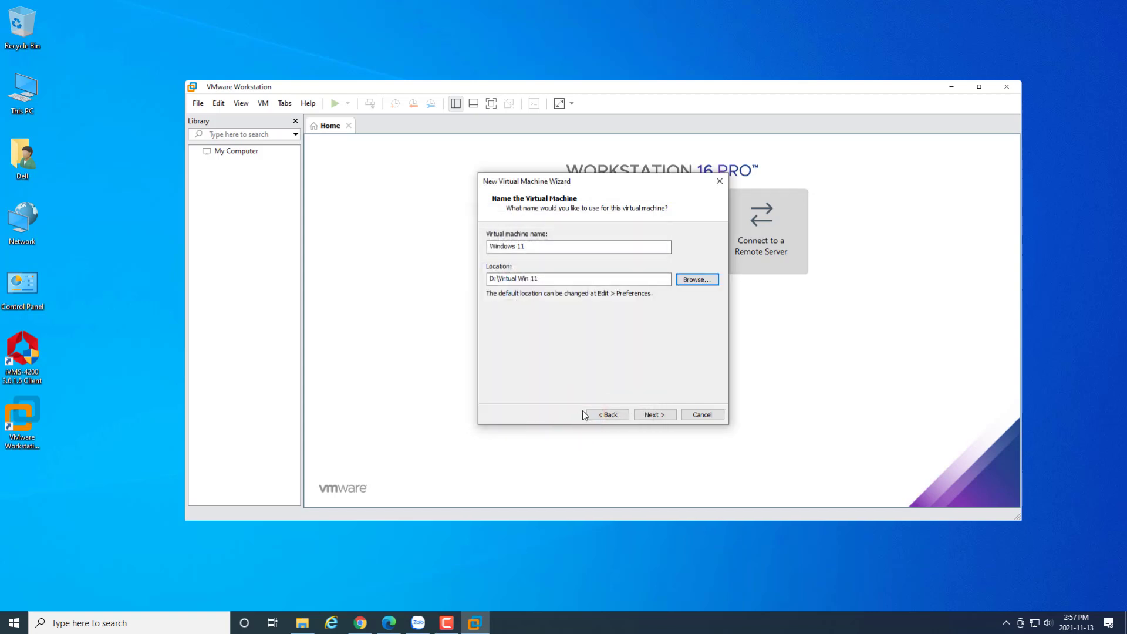
{"action": "left_click", "coordinate": [656, 415]}
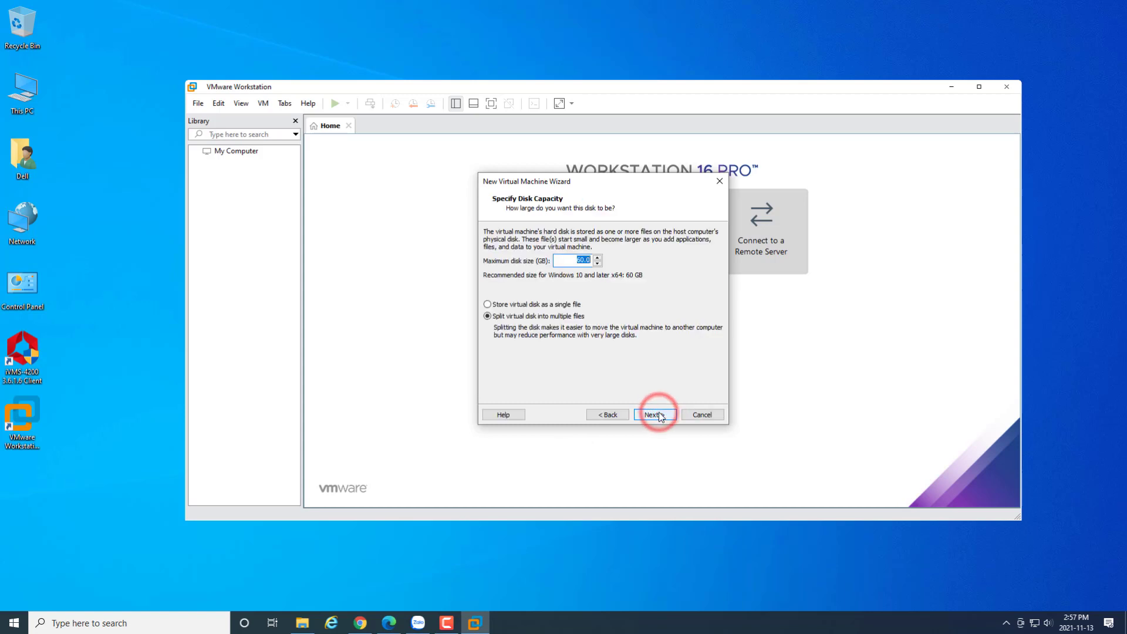
- Accept the 60 GB disk split into multiple files and customize the hardware with 4096 MB of memory
{"action": "double_click", "coordinate": [569, 261]}
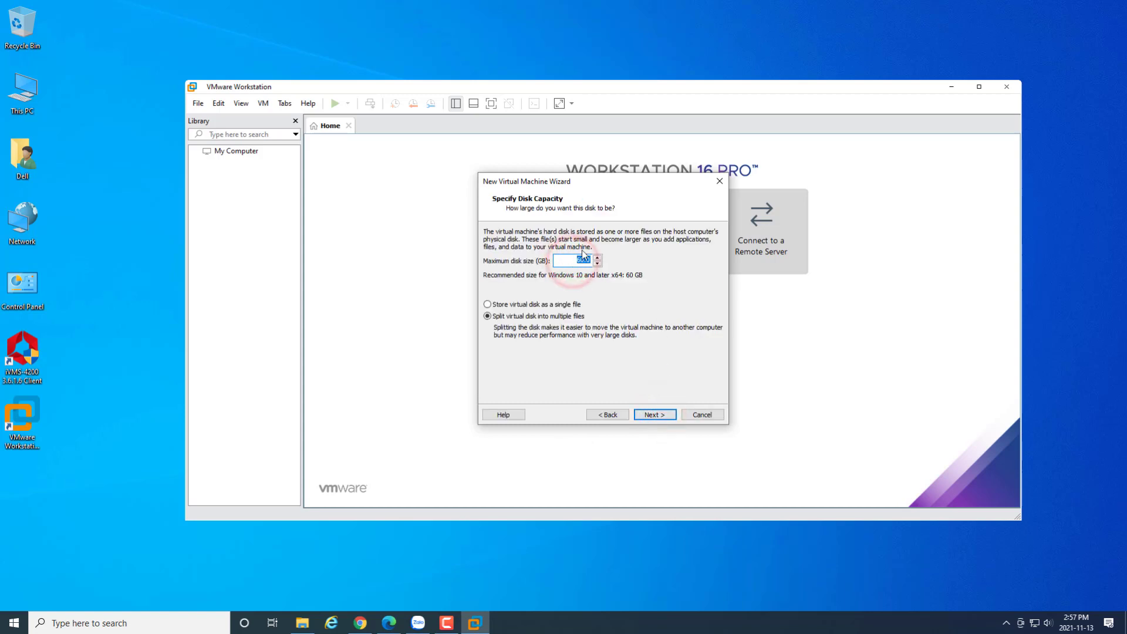
{"action": "left_click", "coordinate": [656, 414]}
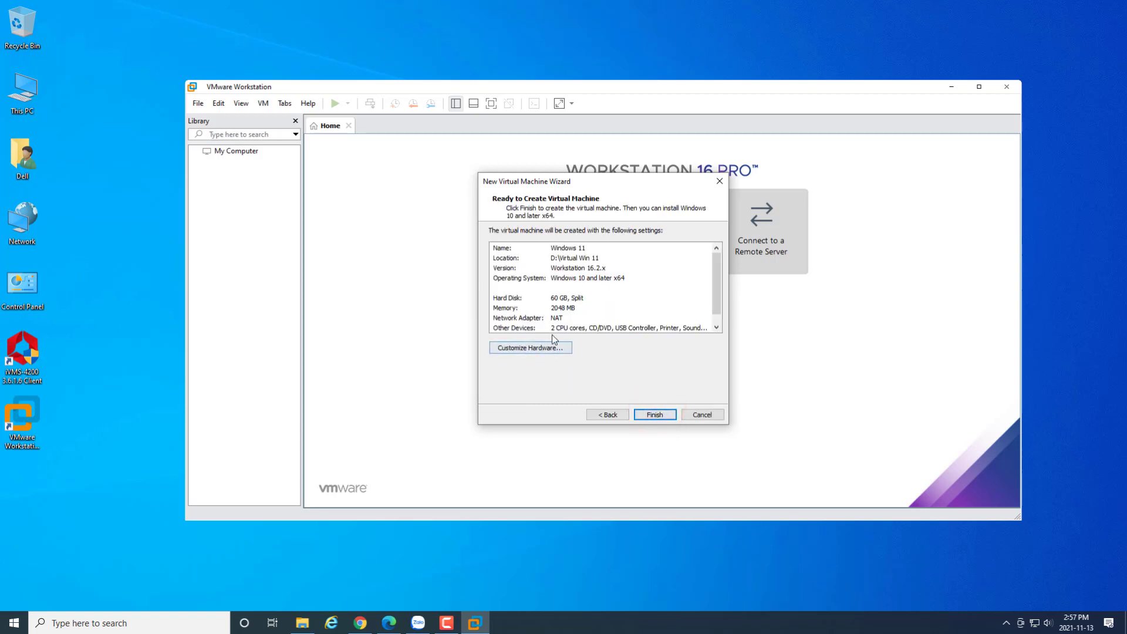
{"action": "left_click", "coordinate": [537, 348]}
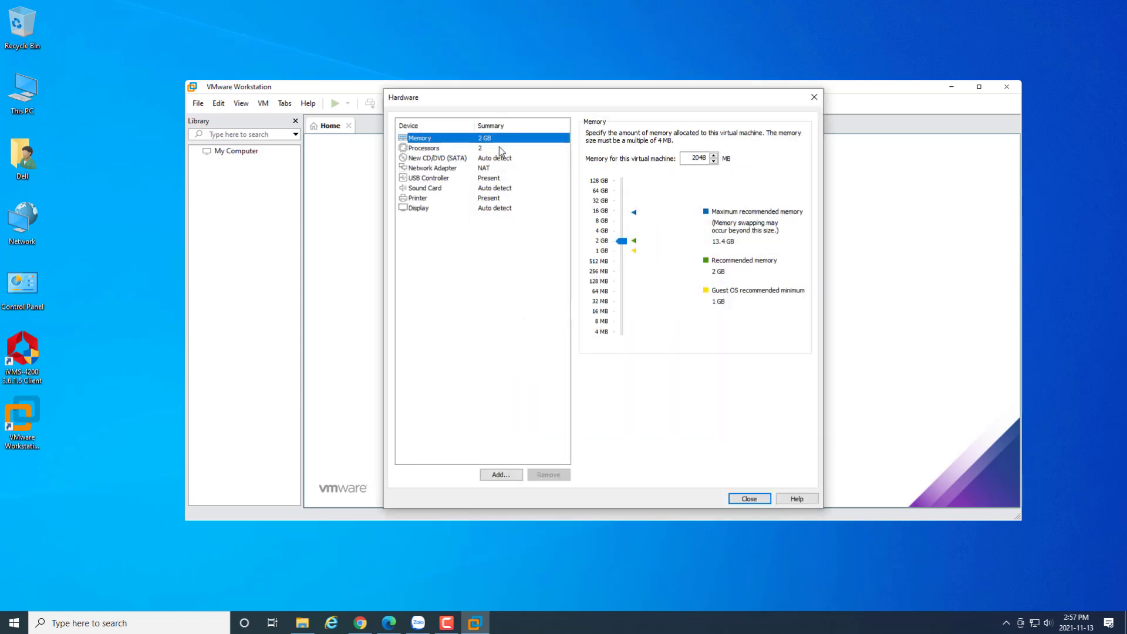
{"action": "left_click_drag", "start_coordinate": [616, 243], "coordinate": [621, 231]}
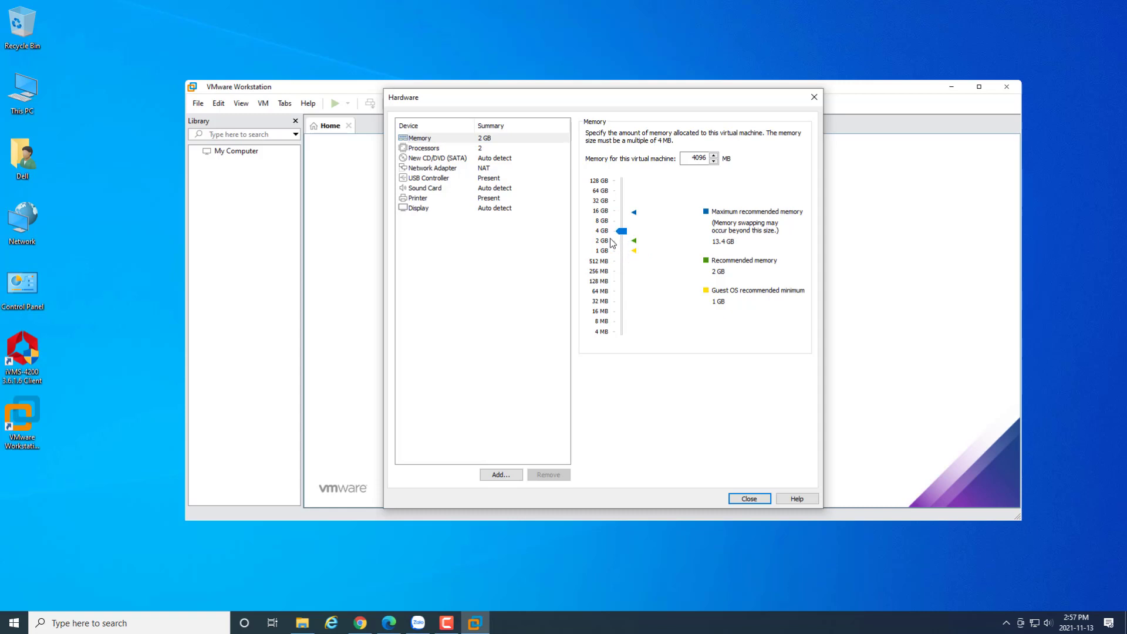
- Set the number of cores per processor to 2 and finish creating the virtual machine
{"action": "left_click", "coordinate": [479, 148]}
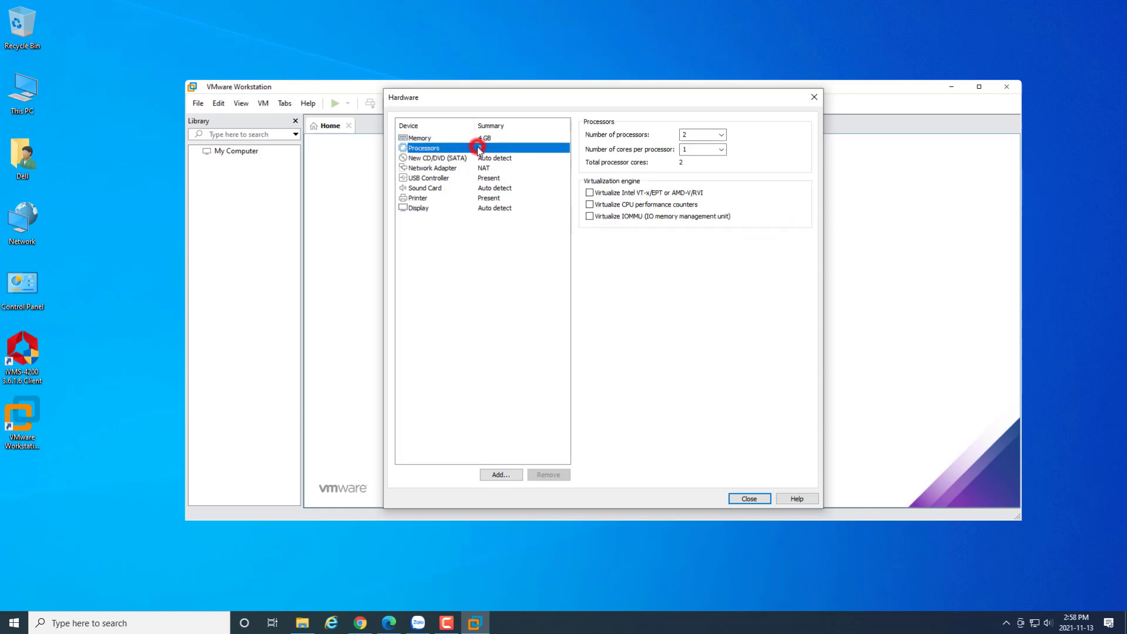
{"action": "double_click", "coordinate": [694, 149]}
{"action": "left_click", "coordinate": [721, 149]}
{"action": "left_click", "coordinate": [721, 135]}
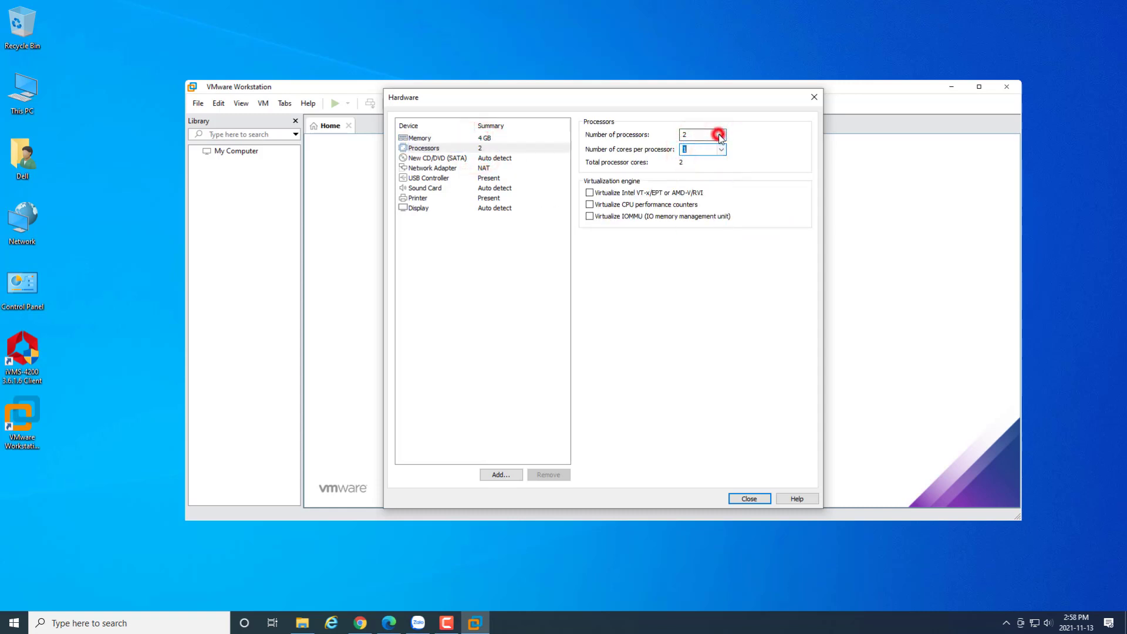
{"action": "left_click", "coordinate": [723, 149]}
{"action": "left_click", "coordinate": [686, 165]}
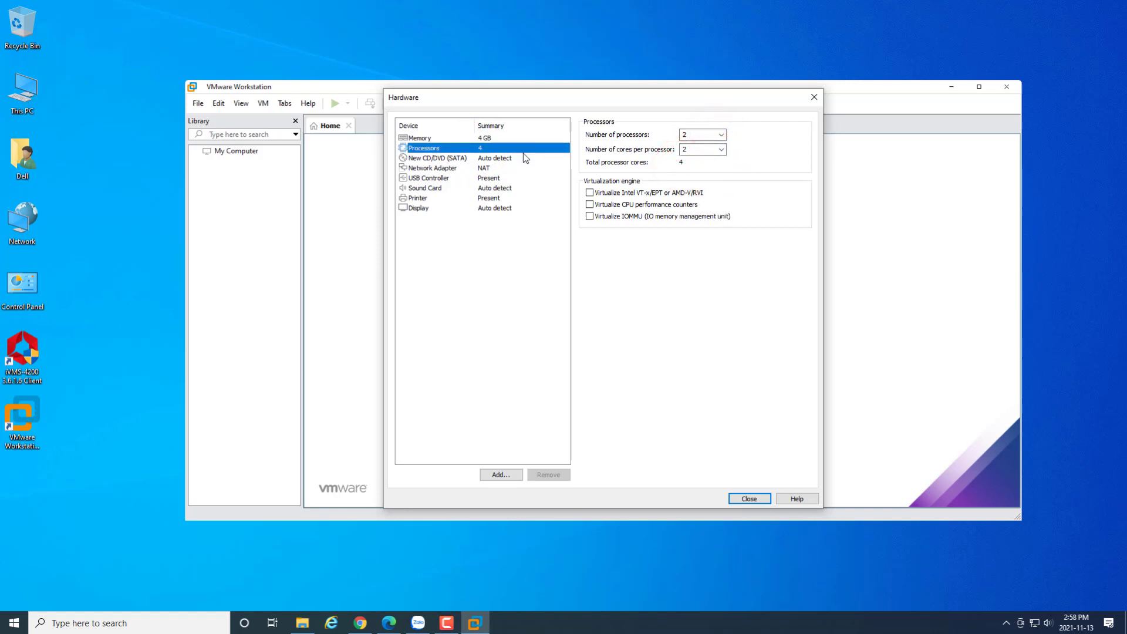
{"action": "left_click", "coordinate": [747, 499]}
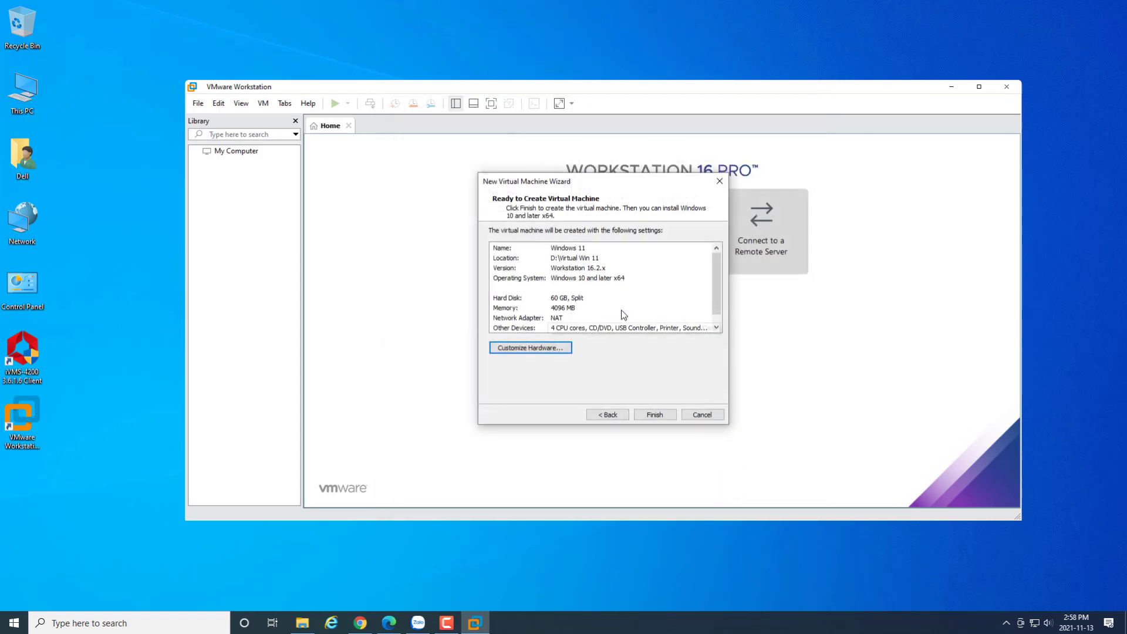
{"action": "left_click", "coordinate": [648, 411]}
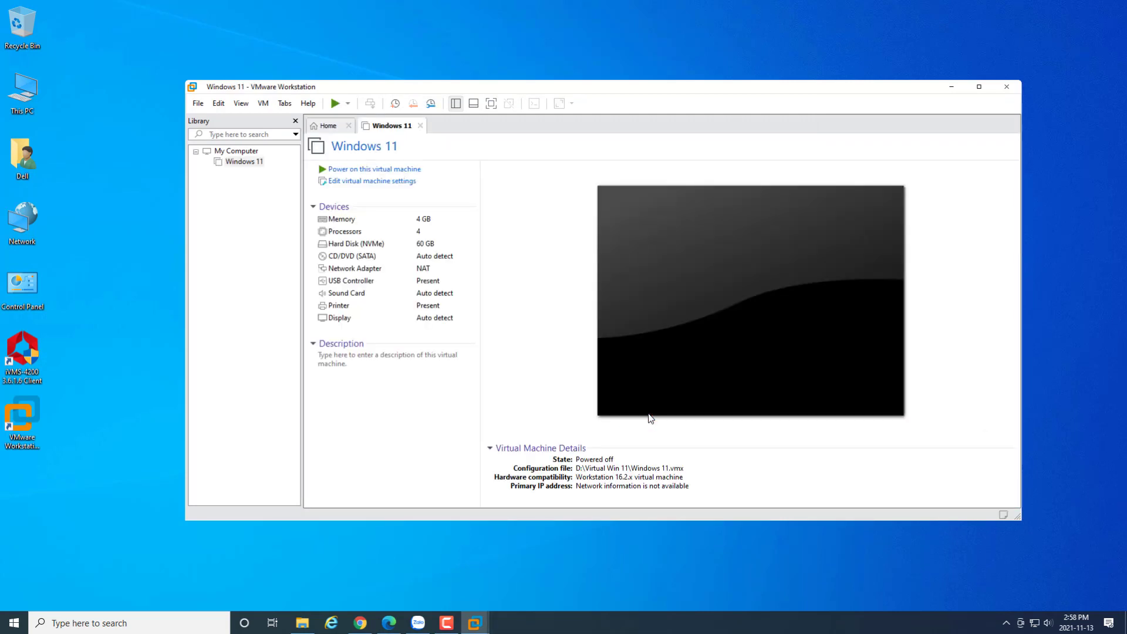
- Set the virtual machine's CD/DVD (SATA) drive to use the ISO image D:\Win11_English_x64.iso and save the settings
{"action": "left_click", "coordinate": [375, 182]}
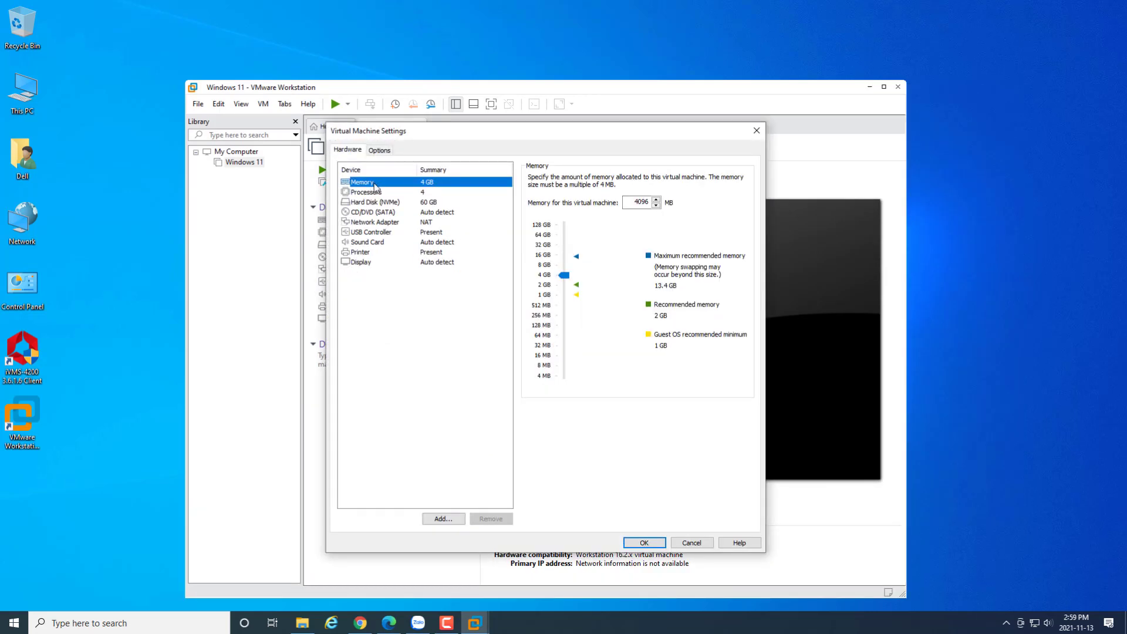
{"action": "left_click", "coordinate": [387, 211]}
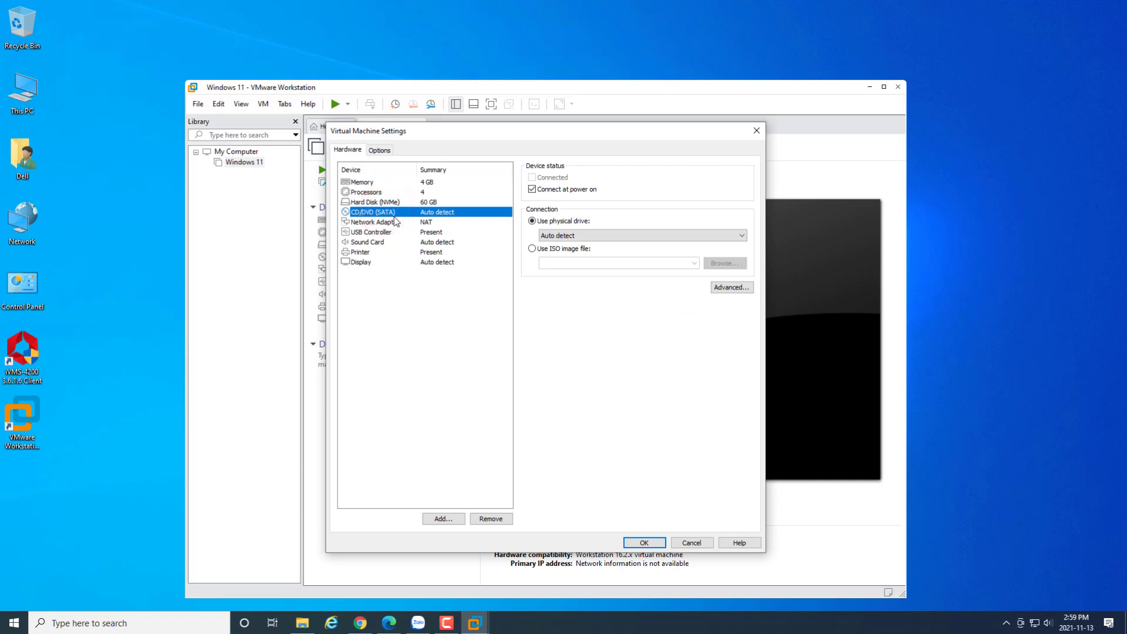
{"action": "left_click", "coordinate": [575, 250]}
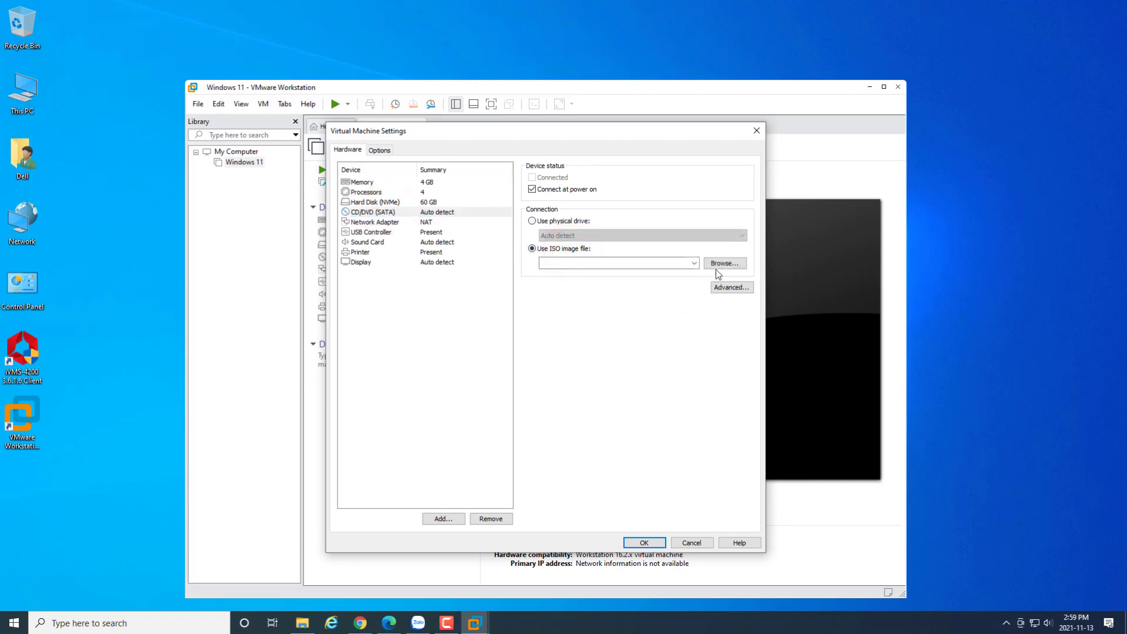
{"action": "left_click", "coordinate": [723, 263]}
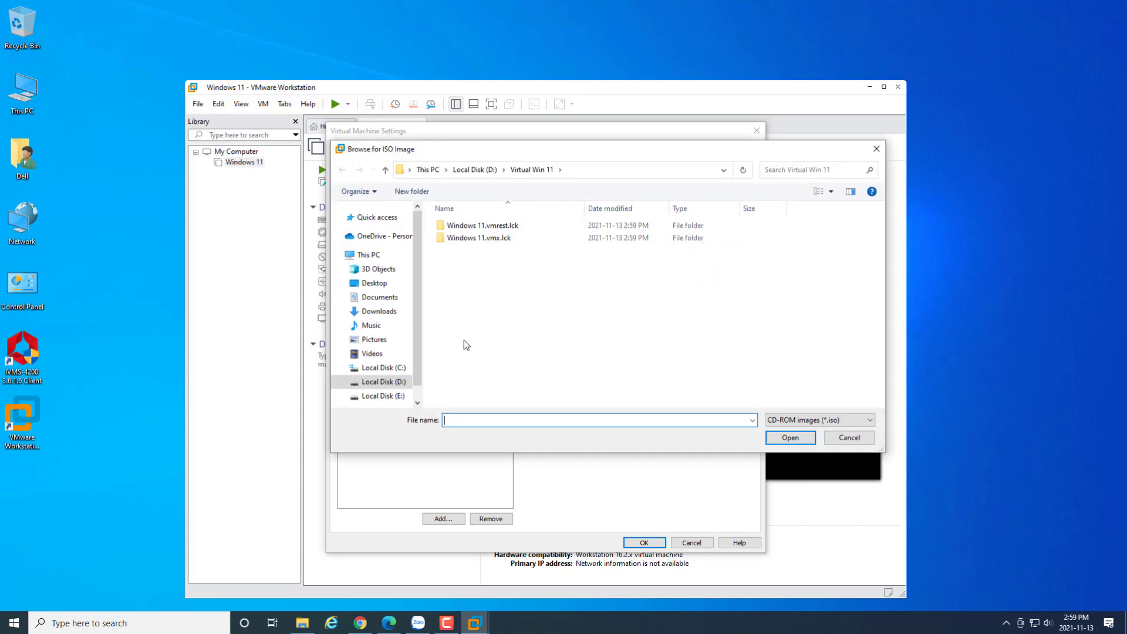
{"action": "left_click", "coordinate": [392, 383]}
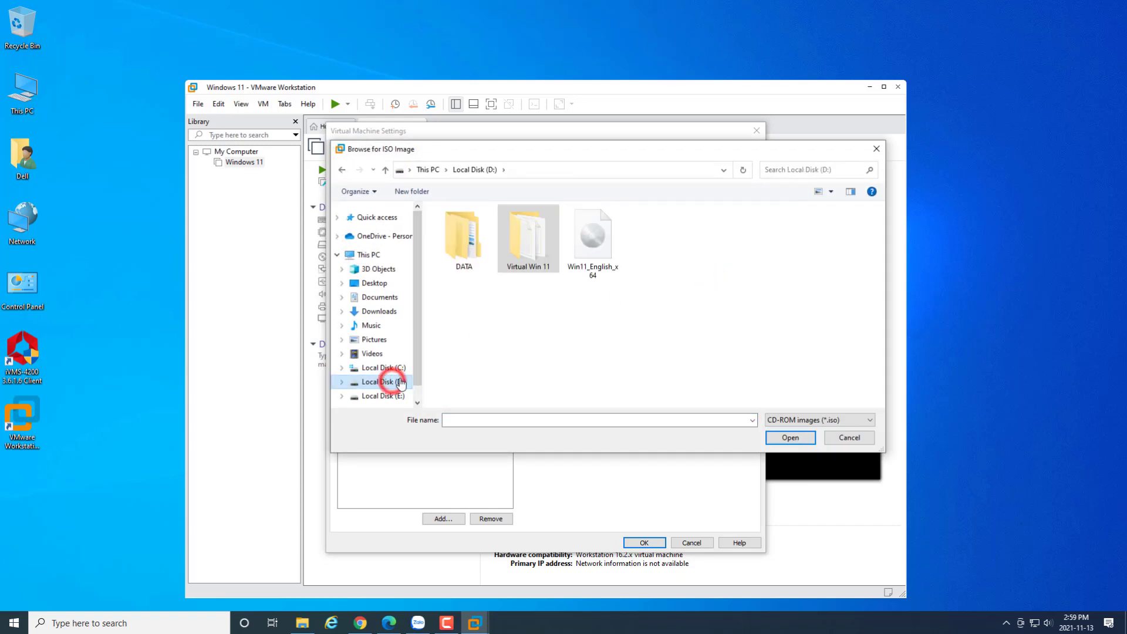
{"action": "left_click", "coordinate": [596, 241]}
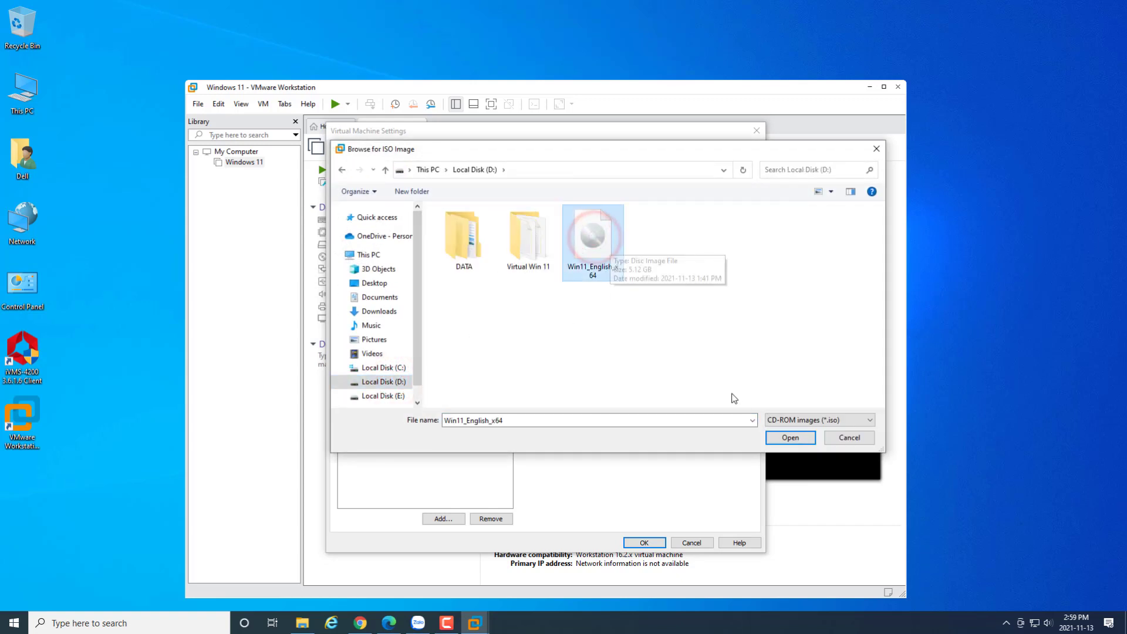
{"action": "left_click", "coordinate": [782, 439]}
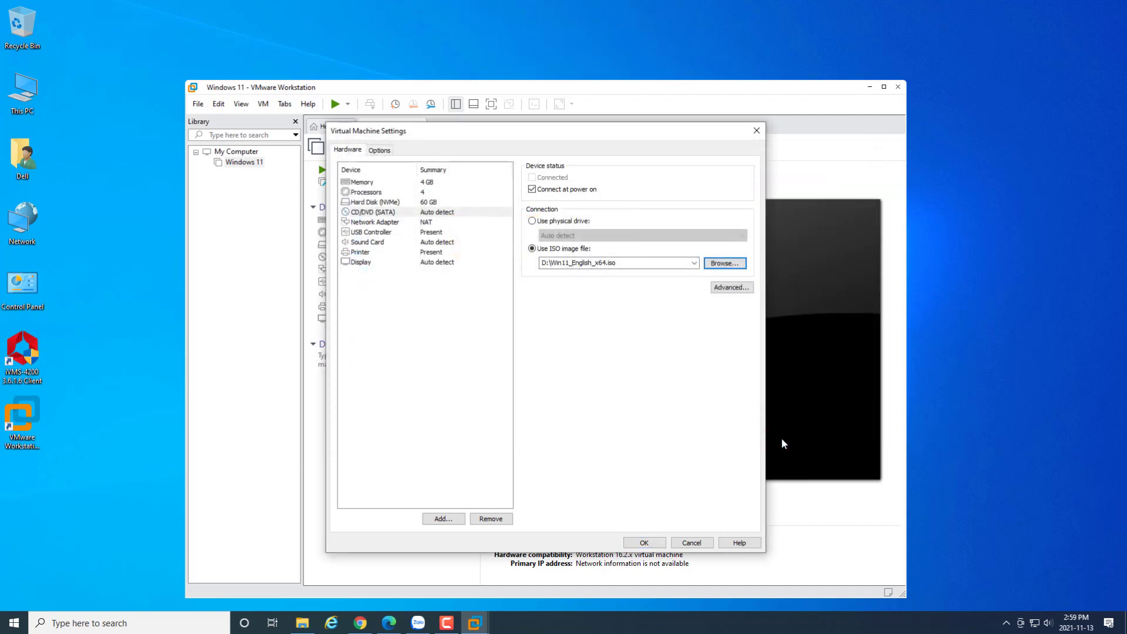
{"action": "left_click", "coordinate": [646, 543]}
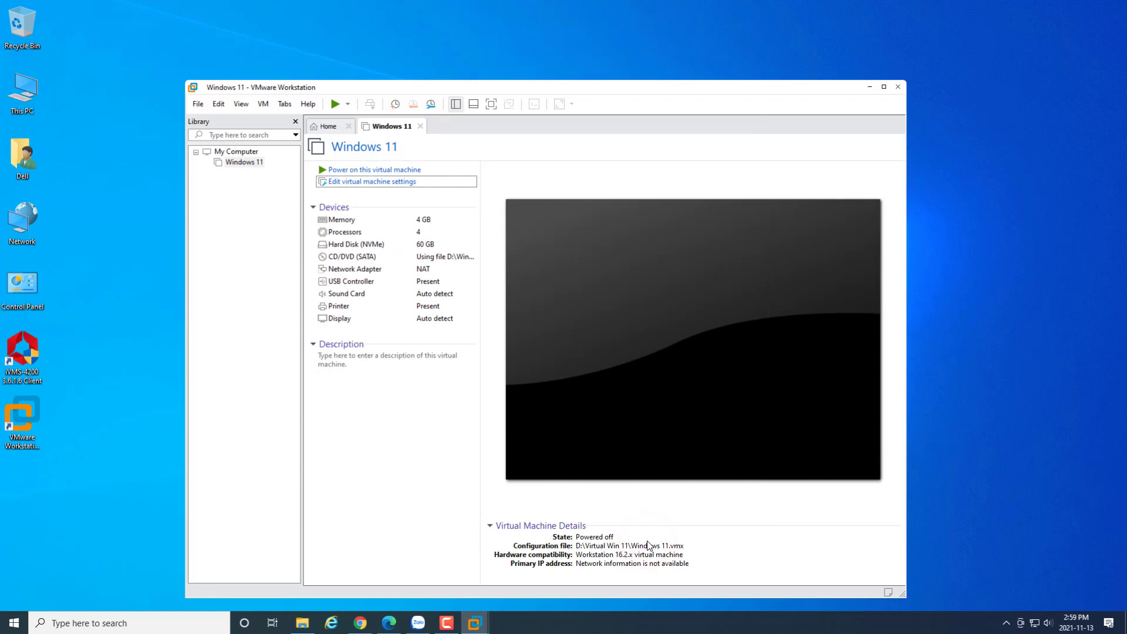
- Power on the Windows 11 virtual machine, boot it from the CD or DVD, and maximize the VMware Workstation window
{"action": "left_click", "coordinate": [364, 169]}
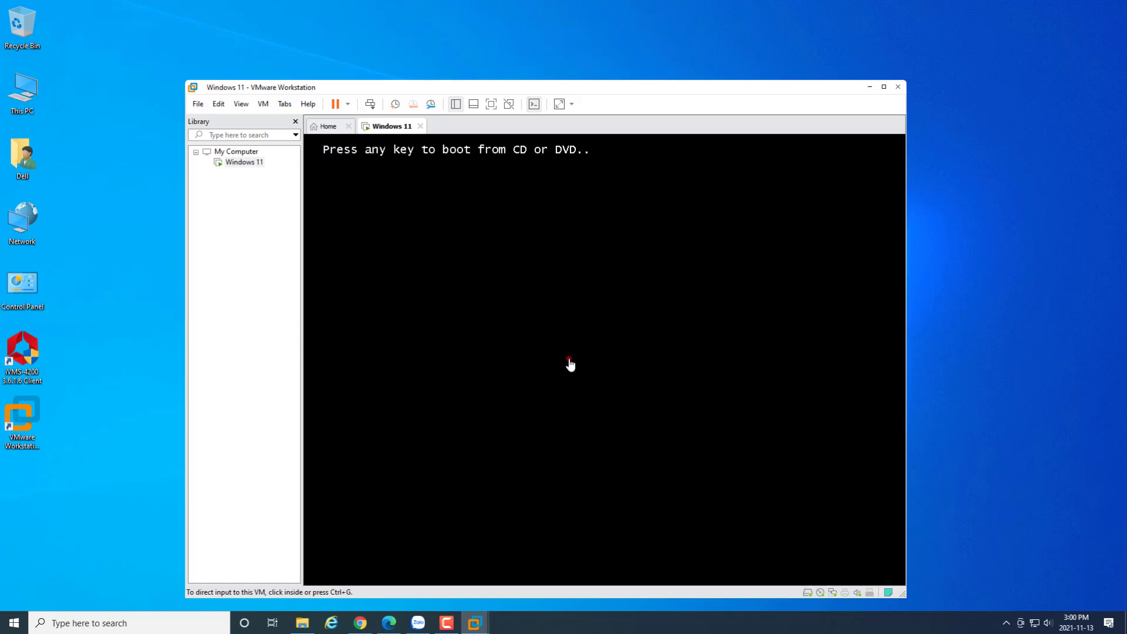
{"action": "left_click", "coordinate": [570, 365]}
{"action": "key", "text": "Return"}
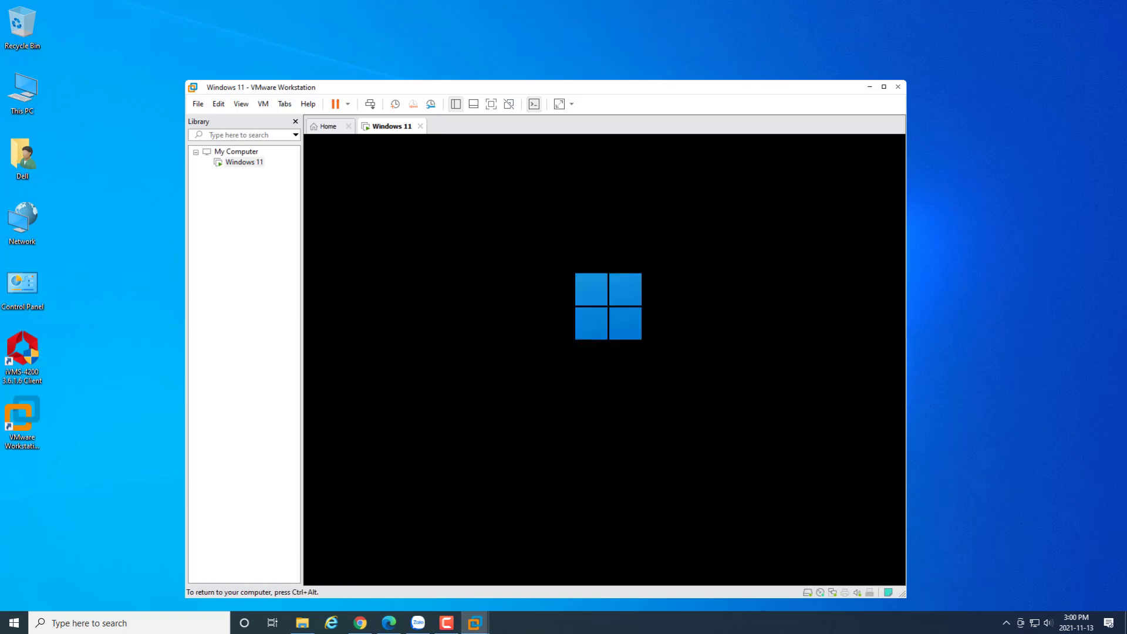
{"action": "key", "text": "ctrl+alt"}
{"action": "left_click", "coordinate": [884, 86]}
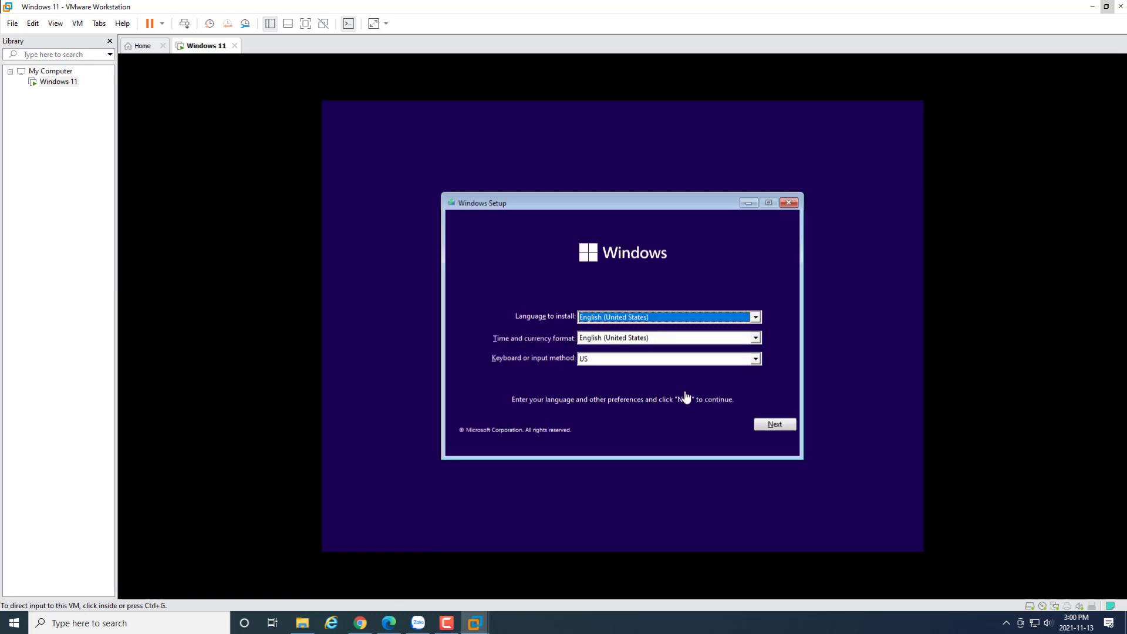
- Accept English (United States) and the US keyboard in Windows Setup, start the installation, and continue without a product key
{"action": "left_click", "coordinate": [775, 426]}
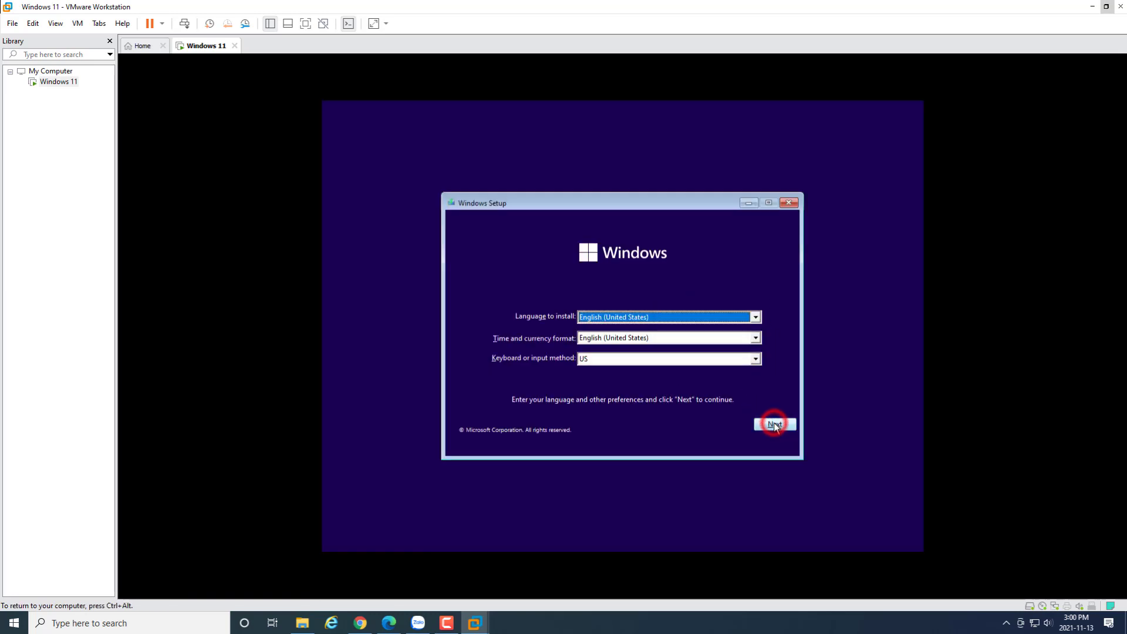
{"action": "left_click", "coordinate": [618, 330]}
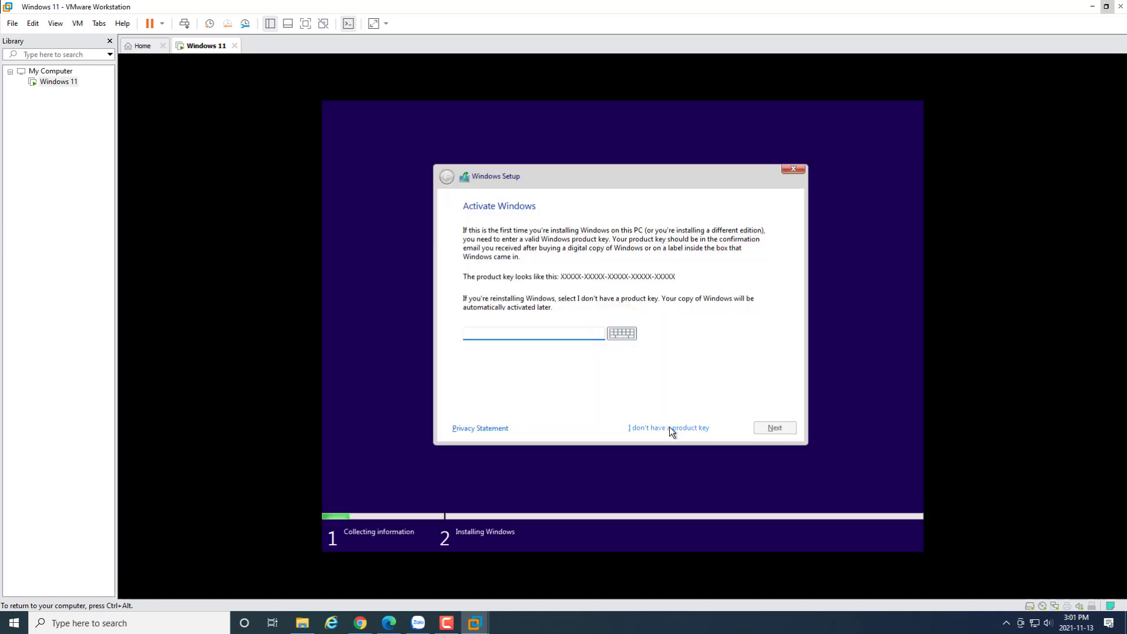
{"action": "left_click", "coordinate": [667, 427]}
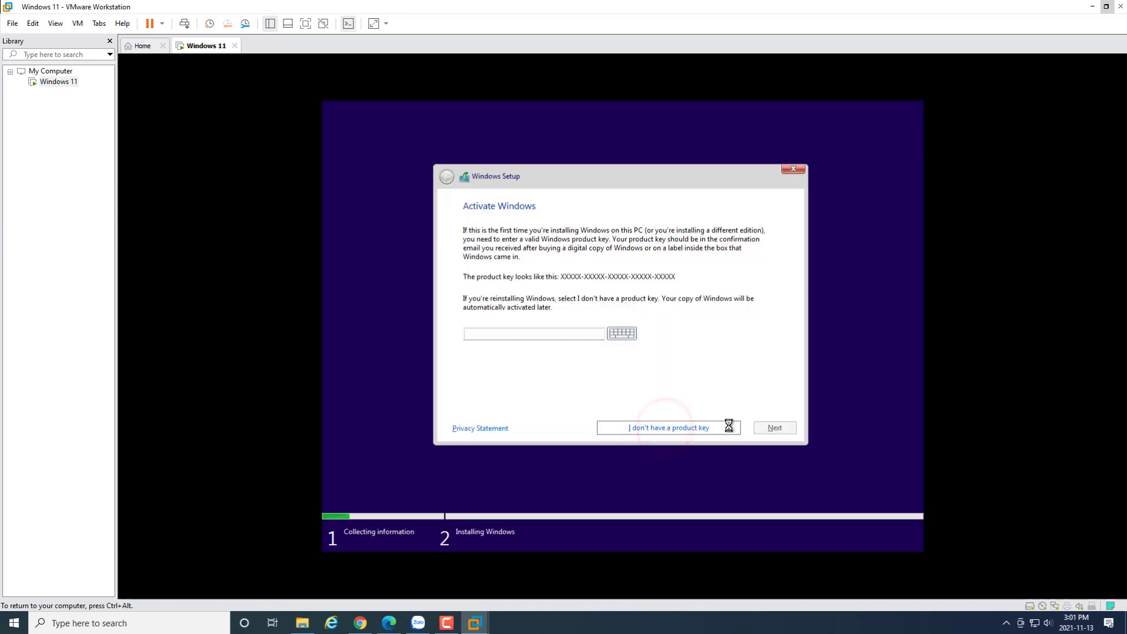
- Choose Windows 11 Pro as the operating system to install and continue
{"action": "left_click", "coordinate": [512, 303]}
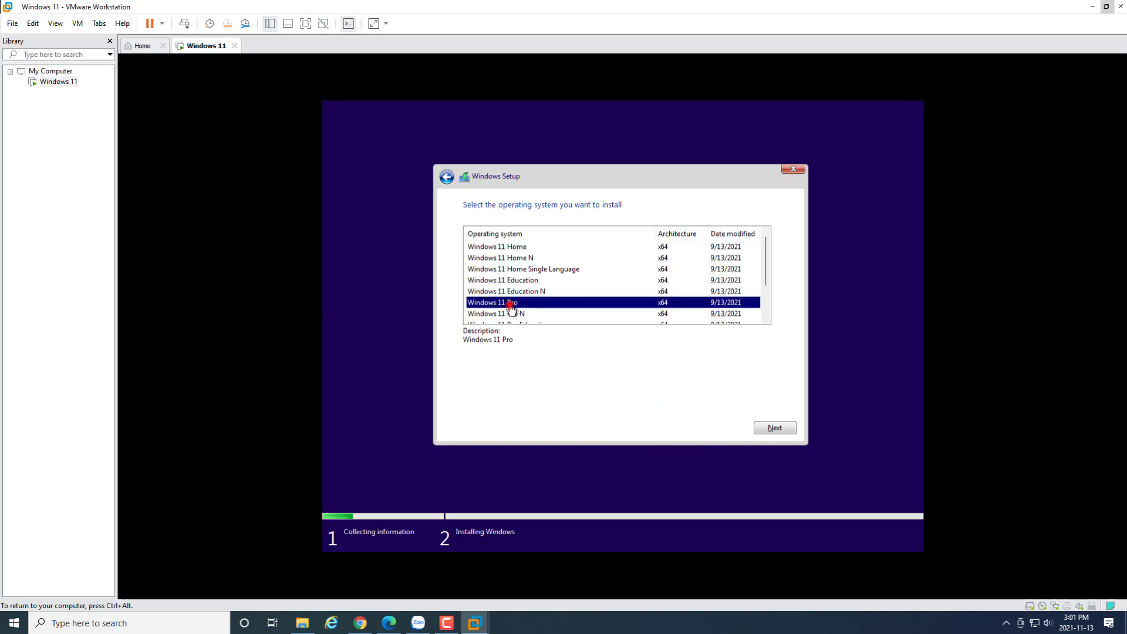
{"action": "scroll", "coordinate": [745, 290], "scroll_direction": "down", "scroll_amount": 2}
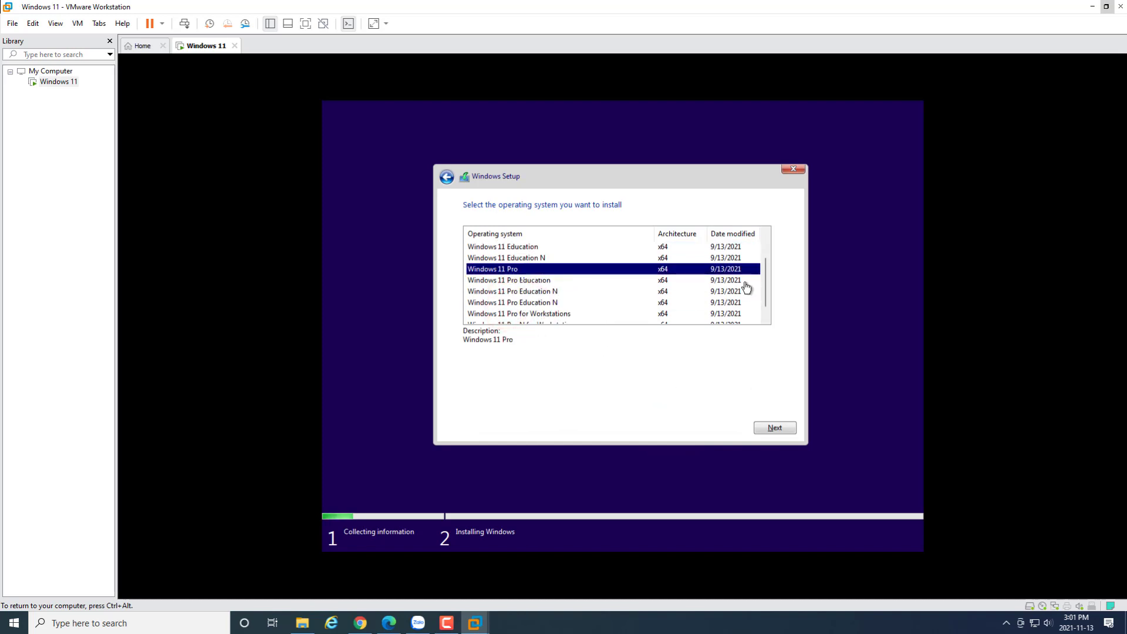
{"action": "scroll", "coordinate": [741, 296], "scroll_direction": "up", "scroll_amount": 2}
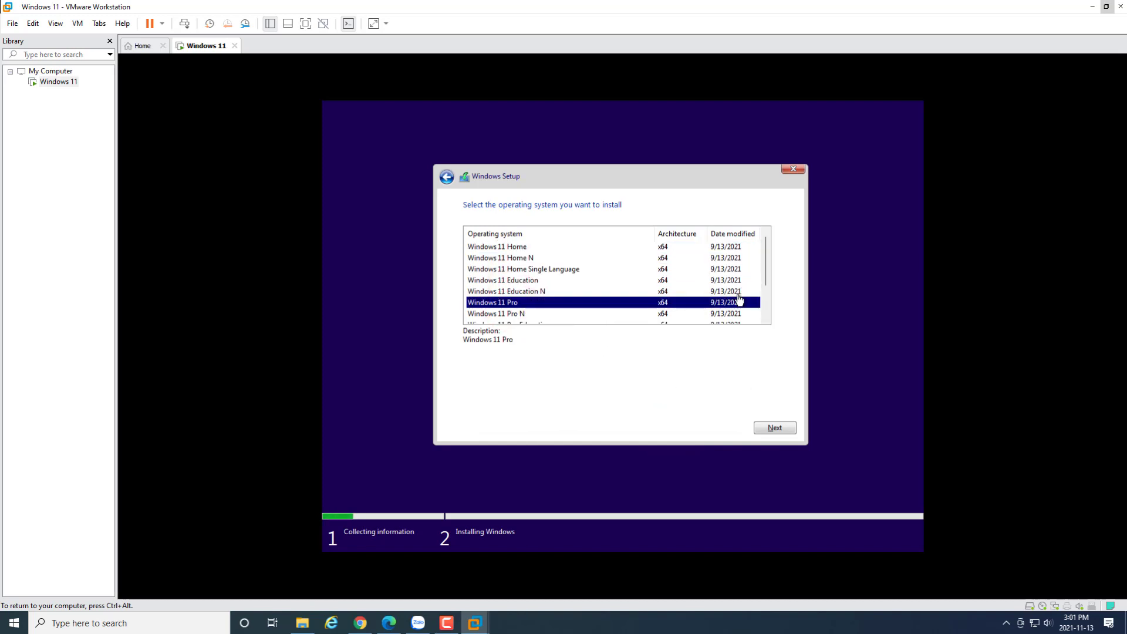
{"action": "left_click", "coordinate": [763, 428]}
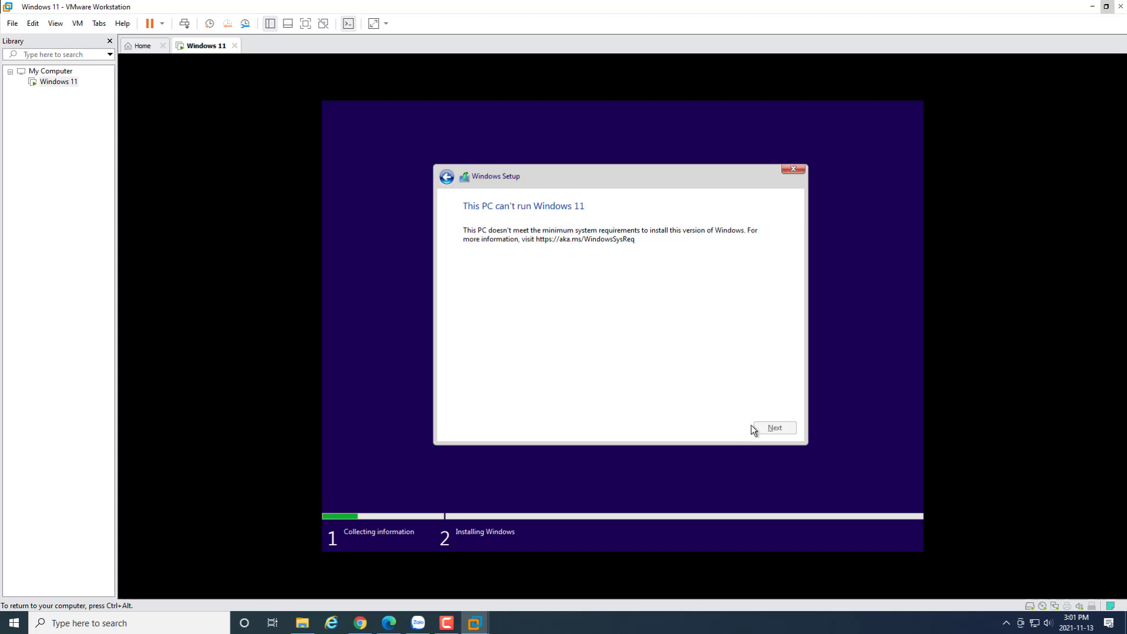
- Open a command prompt over Windows Setup and run regedit.exe to start the Registry Editor
{"action": "key", "text": "shift+F10"}
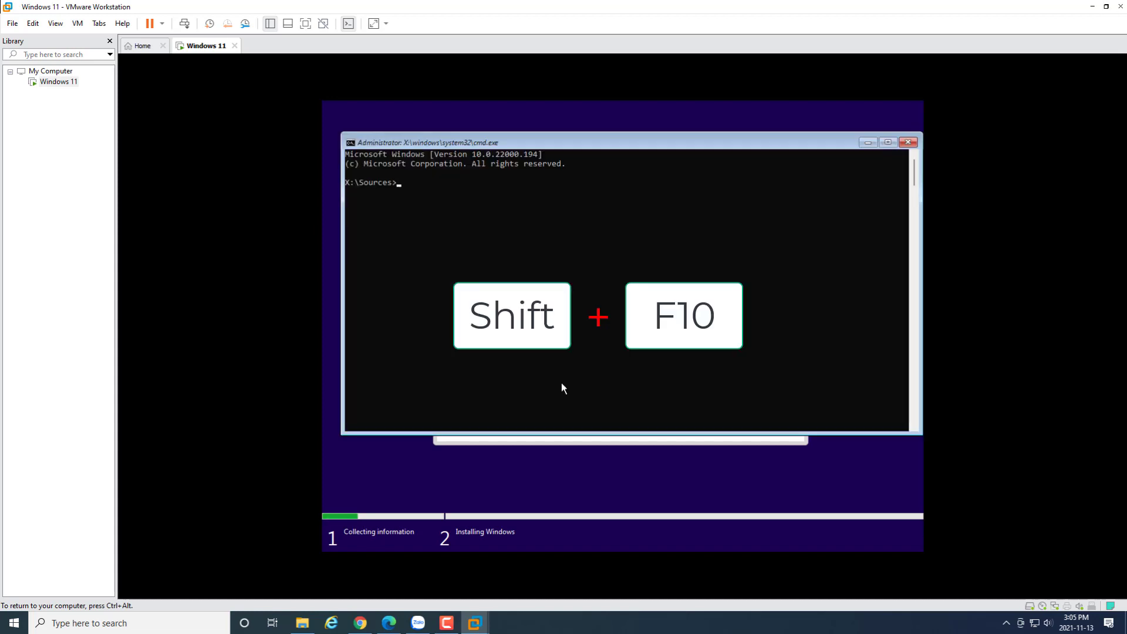
{"action": "type", "text": "re"}
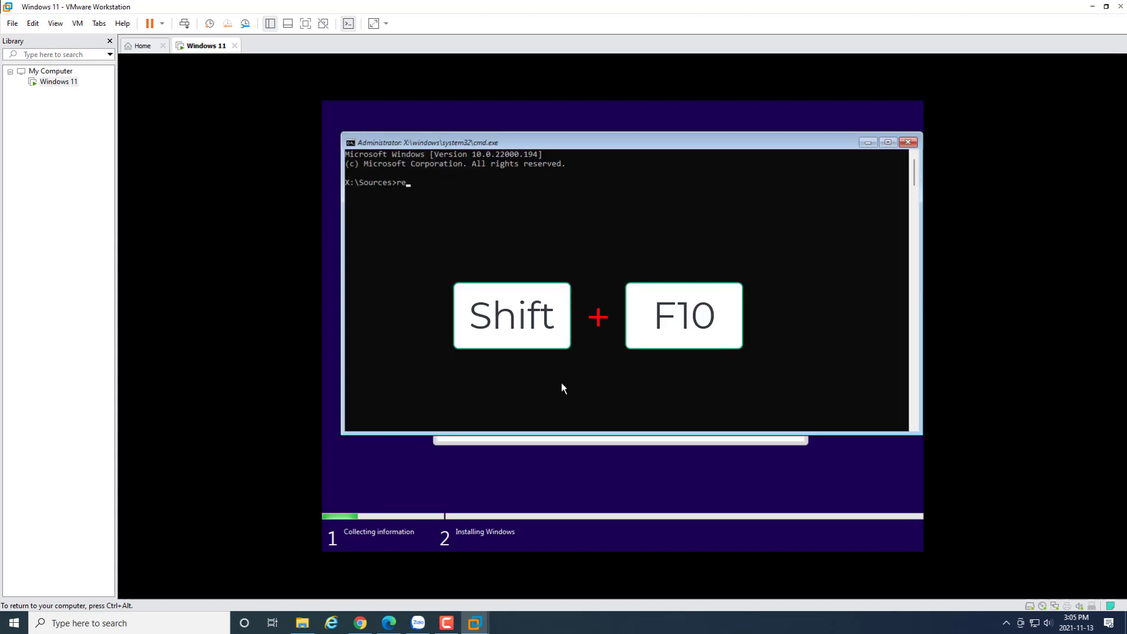
{"action": "type", "text": "gedit."}
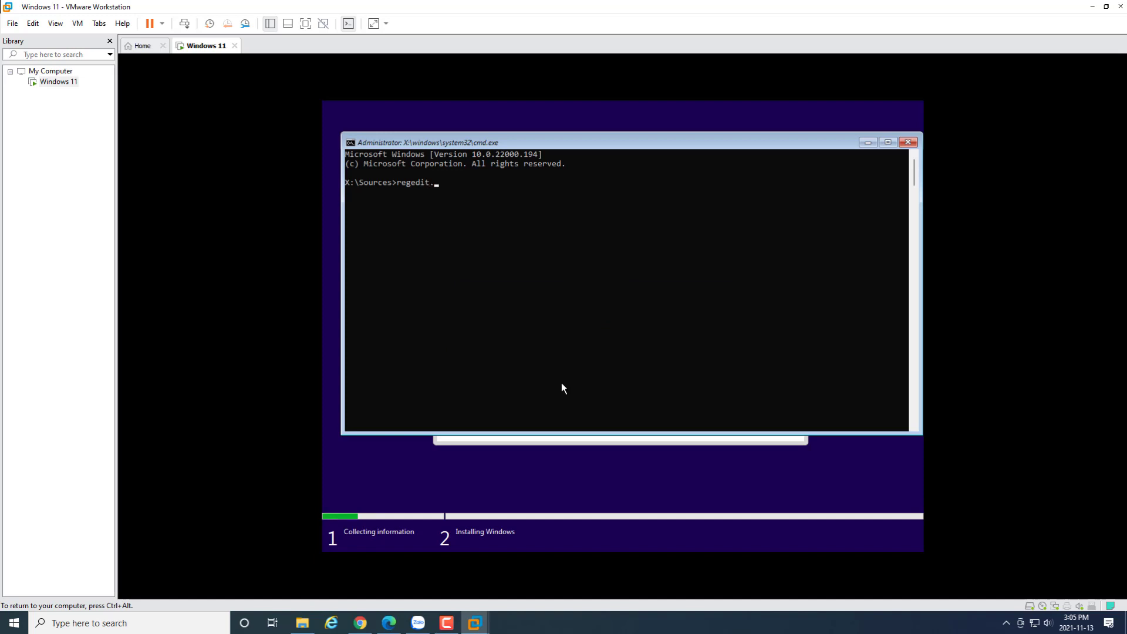
{"action": "type", "text": "exe"}
{"action": "key", "text": "Return"}
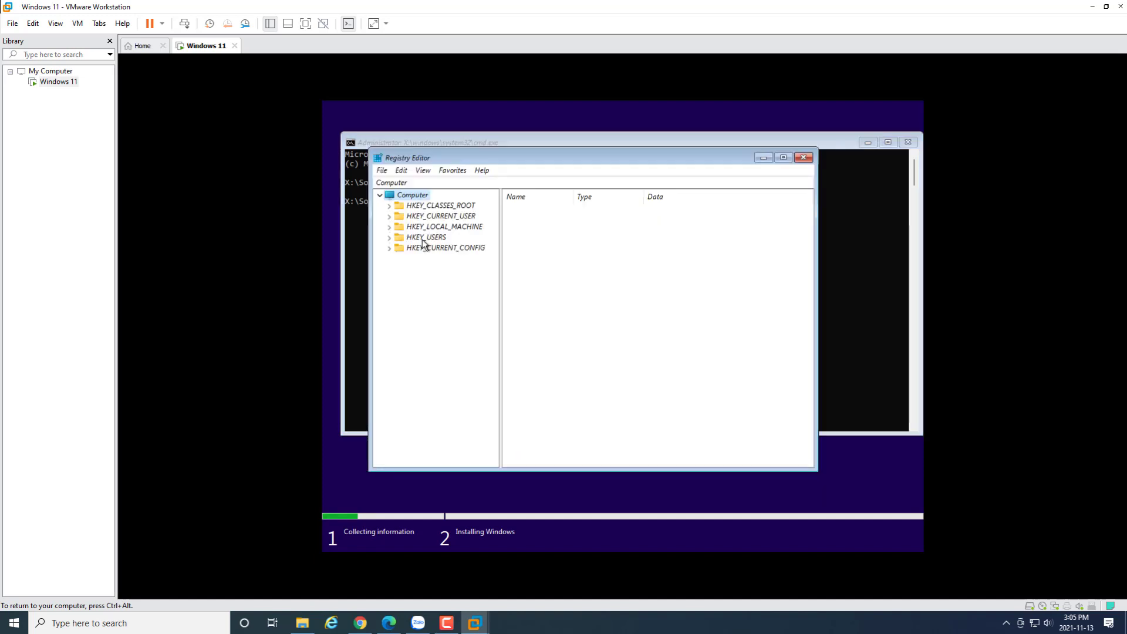
- Create a new registry key named LabConfig under HKEY_LOCAL_MACHINE\SYSTEM\Setup
{"action": "left_click", "coordinate": [390, 227]}
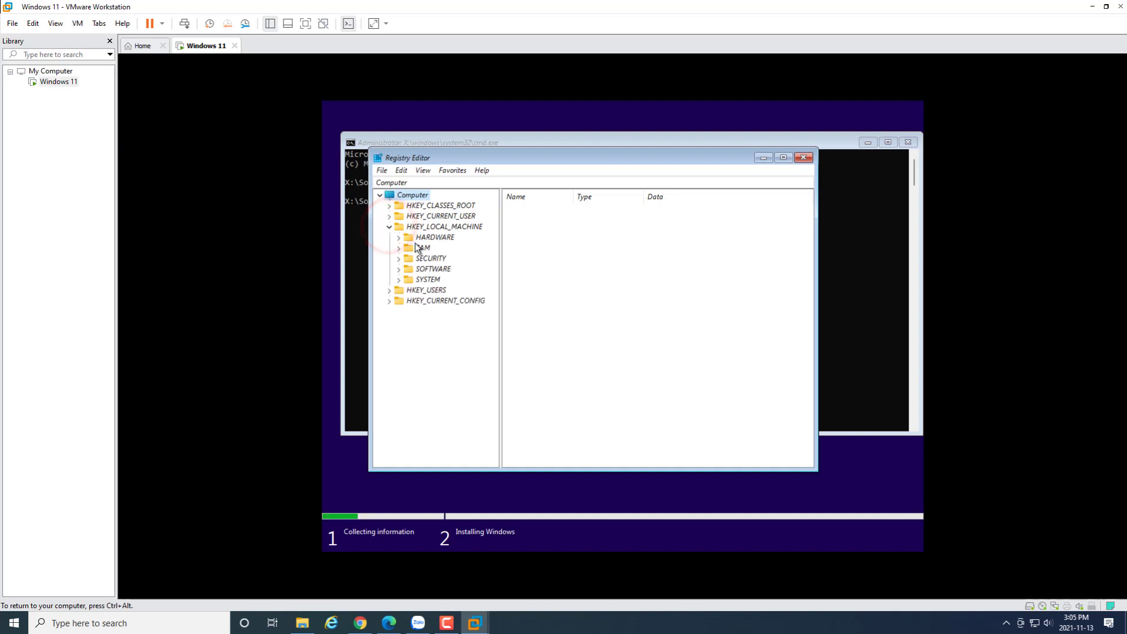
{"action": "left_click", "coordinate": [400, 281]}
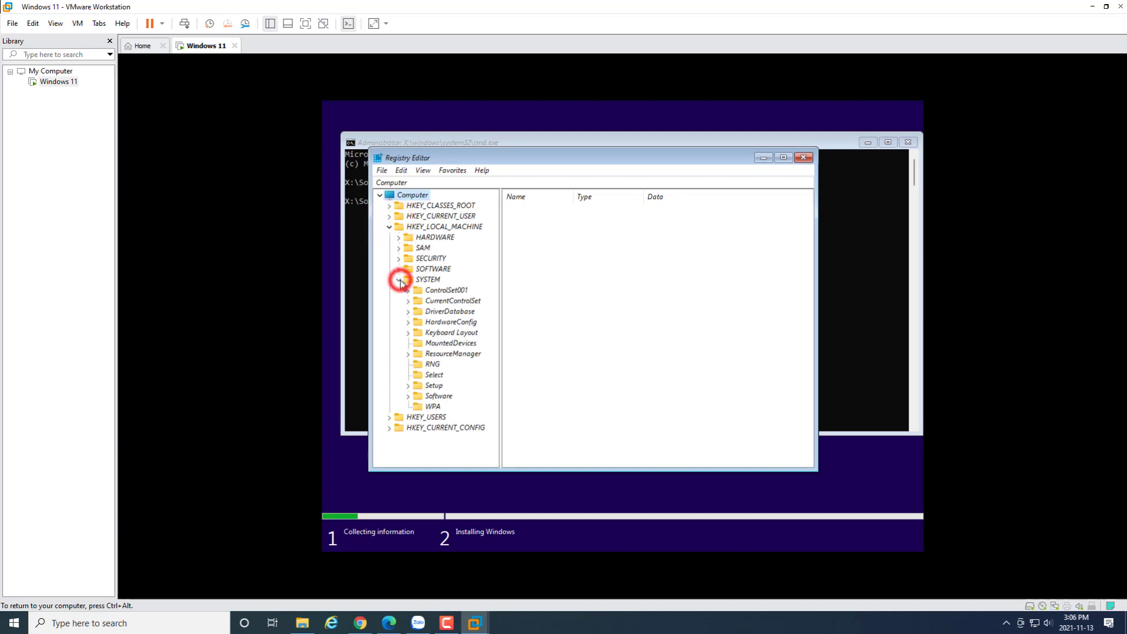
{"action": "left_click", "coordinate": [428, 388]}
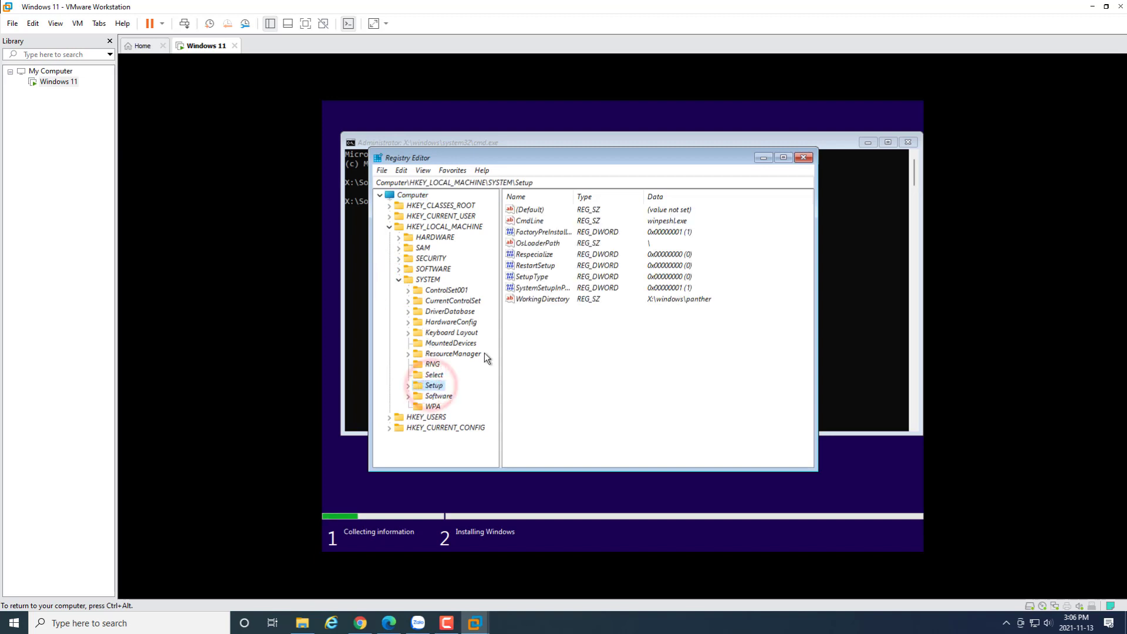
{"action": "right_click", "coordinate": [535, 328]}
{"action": "mouse_move", "coordinate": [566, 333]}
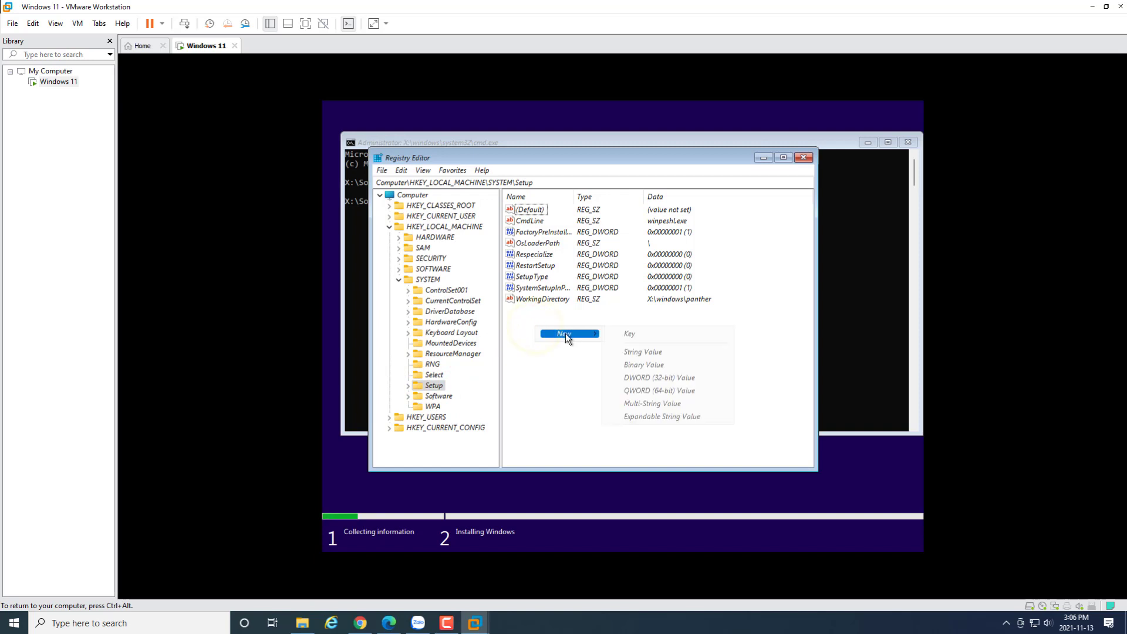
{"action": "left_click", "coordinate": [623, 335]}
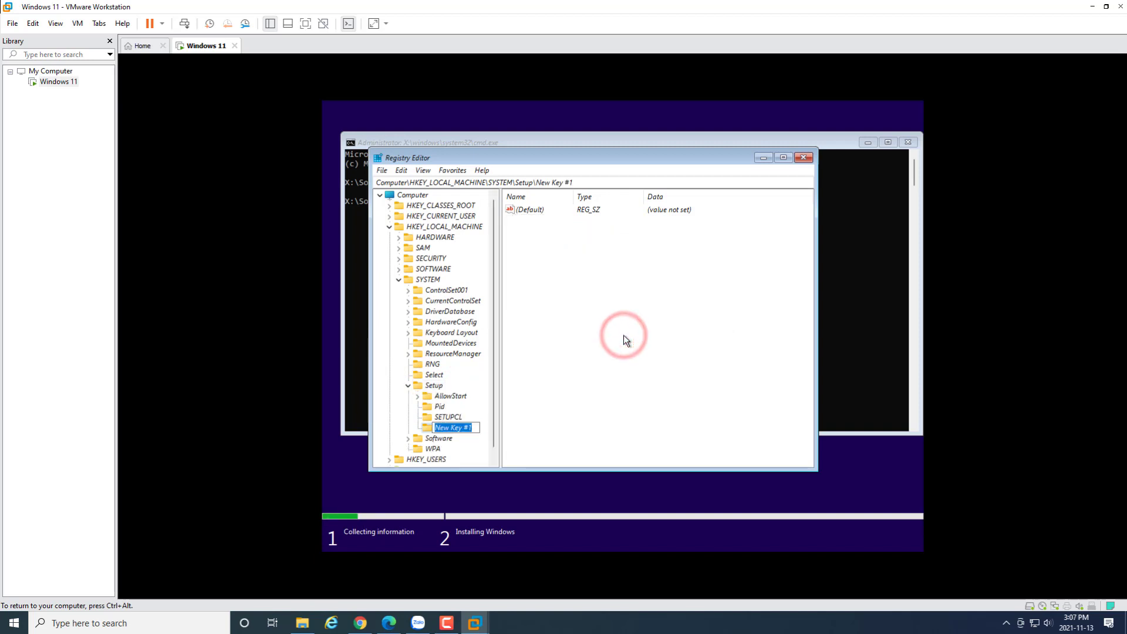
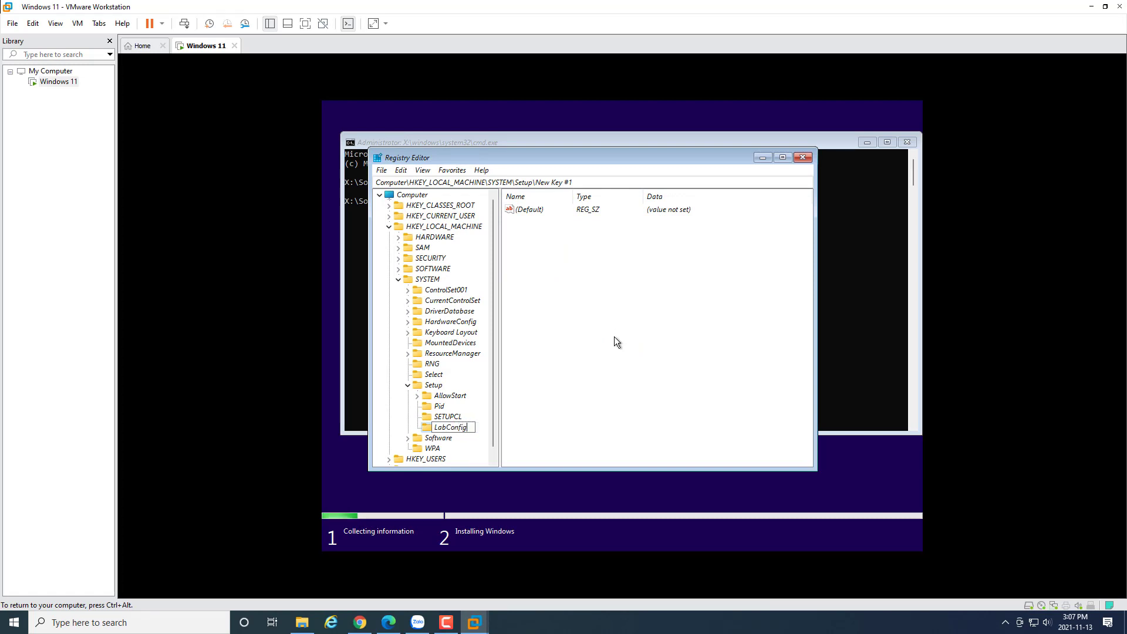
{"action": "left_click", "coordinate": [522, 420]}
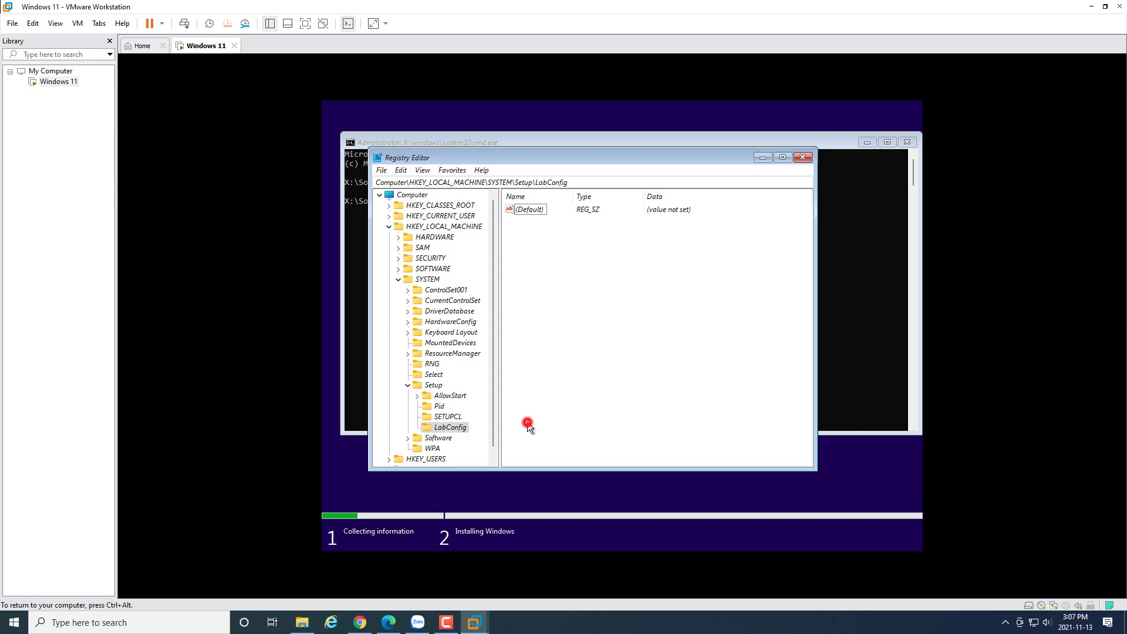
- Add a DWORD (32-bit) value named BypassTPMCheck to the LabConfig key
{"action": "left_click", "coordinate": [464, 427]}
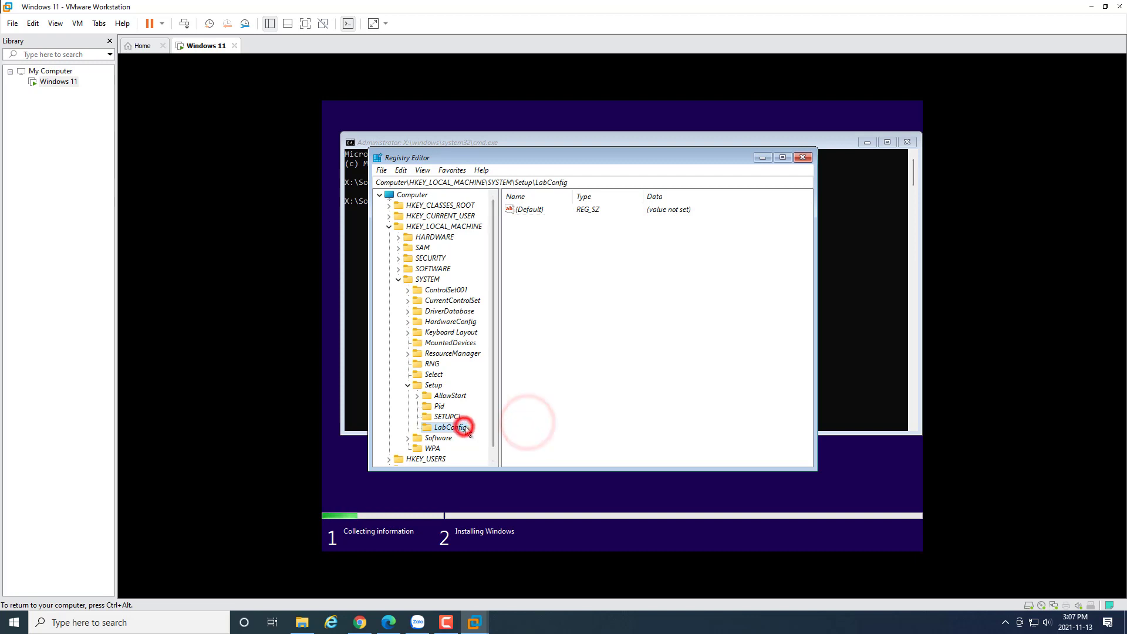
{"action": "right_click", "coordinate": [562, 340]}
{"action": "mouse_move", "coordinate": [575, 346]}
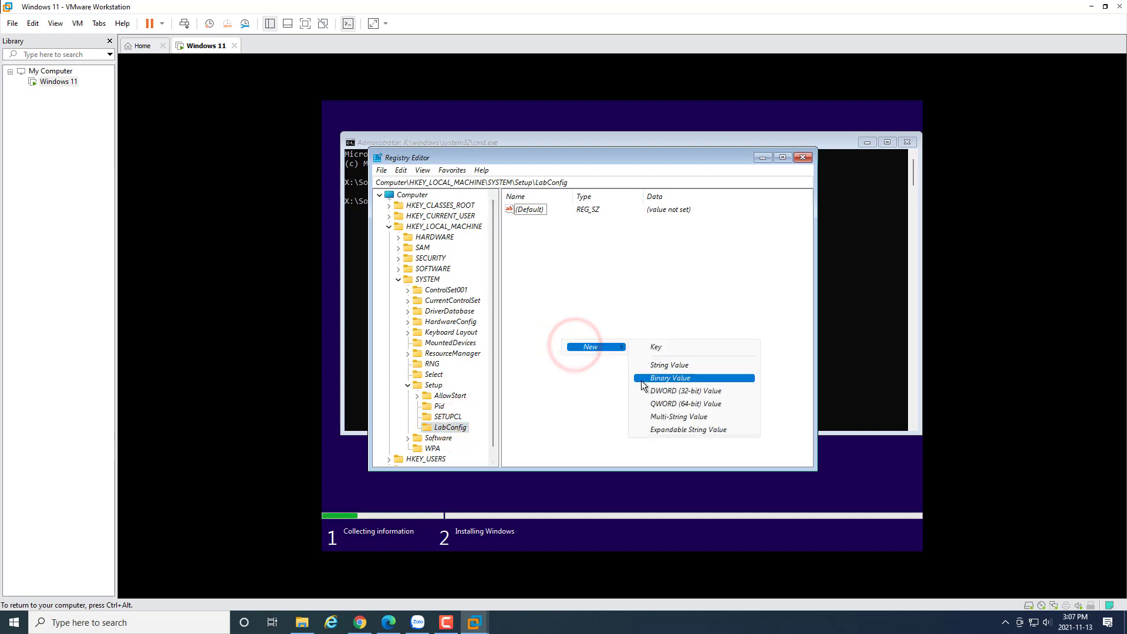
{"action": "left_click", "coordinate": [672, 391]}
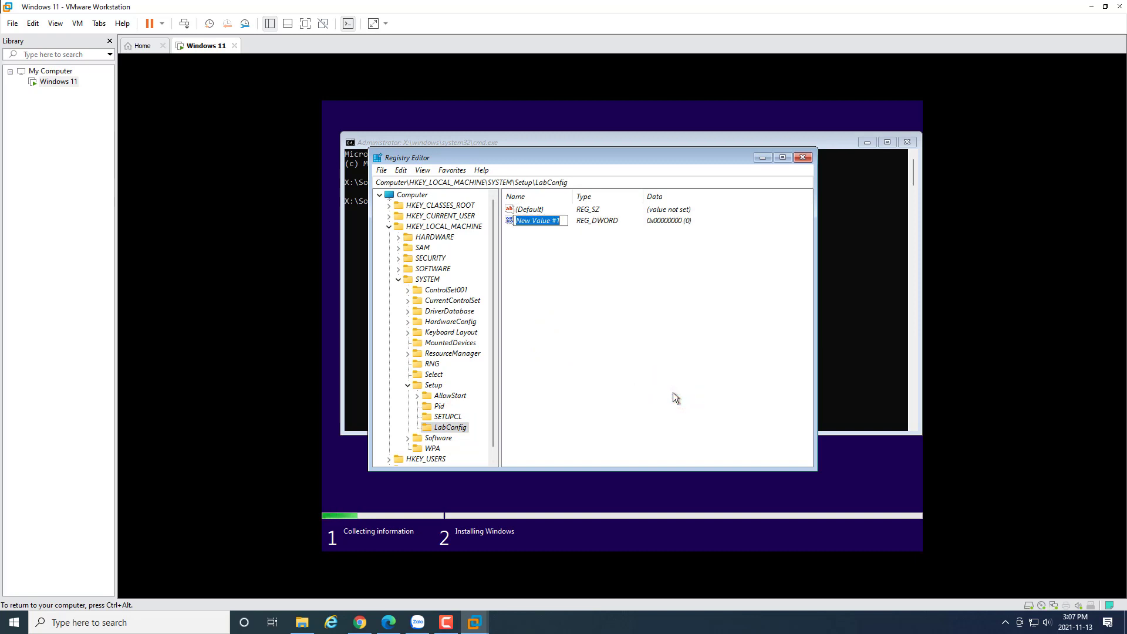
{"action": "type", "text": "Bypas"}
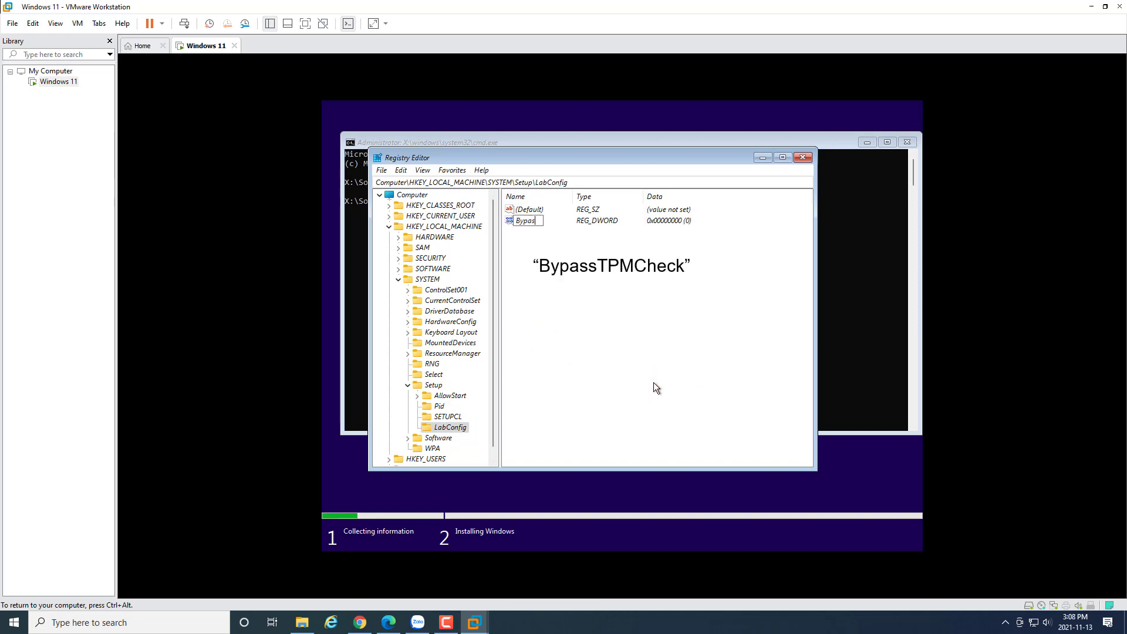
{"action": "type", "text": "sTPMCheck"}
{"action": "left_click", "coordinate": [693, 301]}
- Add a second DWORD (32-bit) value named BypassSecureBootCheck to the LabConfig key and widen the name column to fit it
{"action": "right_click", "coordinate": [548, 293]}
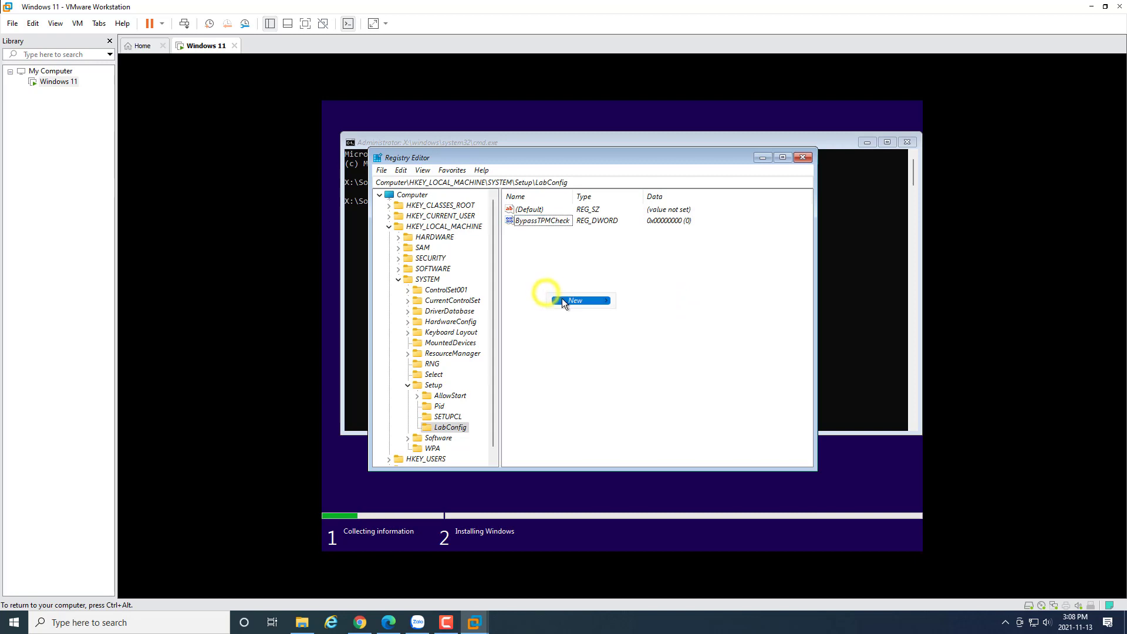
{"action": "left_click", "coordinate": [573, 300]}
{"action": "left_click", "coordinate": [652, 340]}
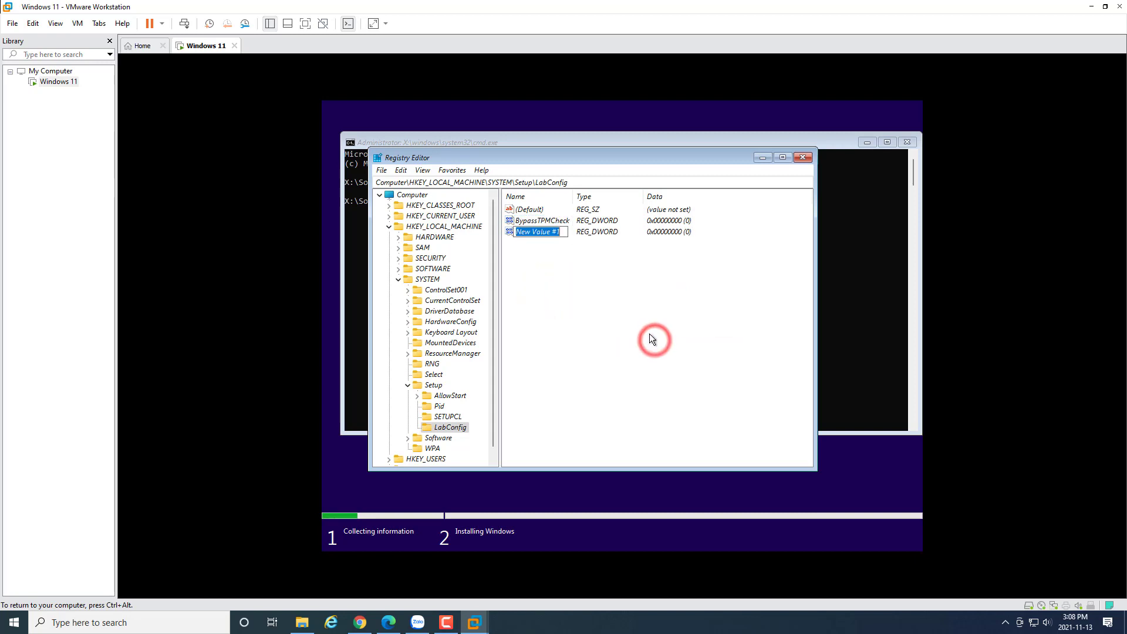
{"action": "type", "text": "BypassSecur"}
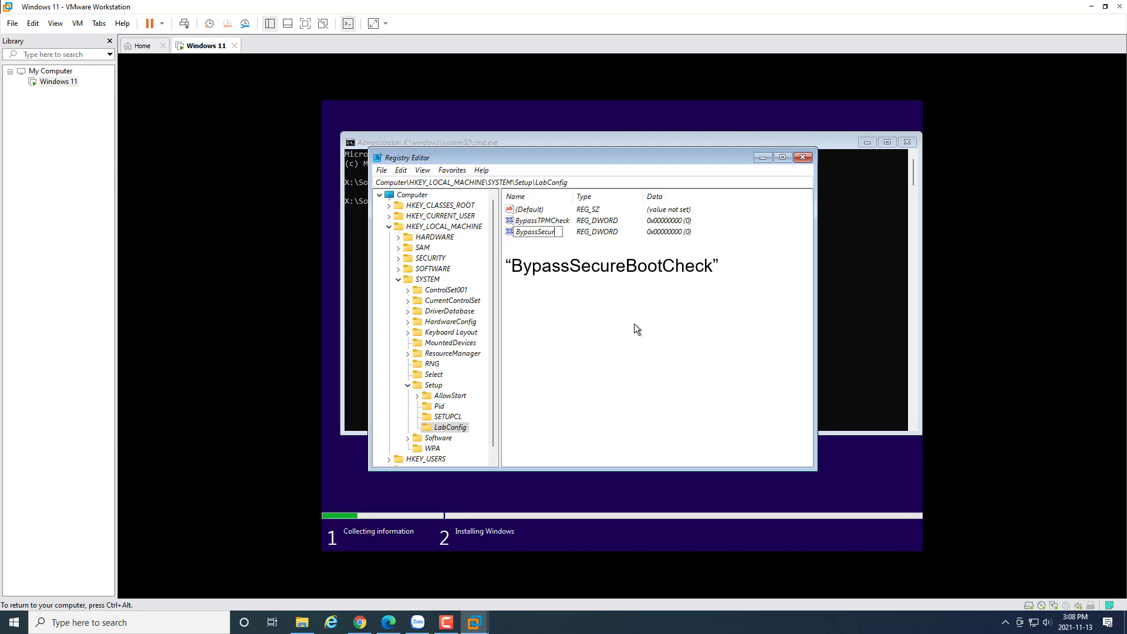
{"action": "type", "text": "eBootCheck"}
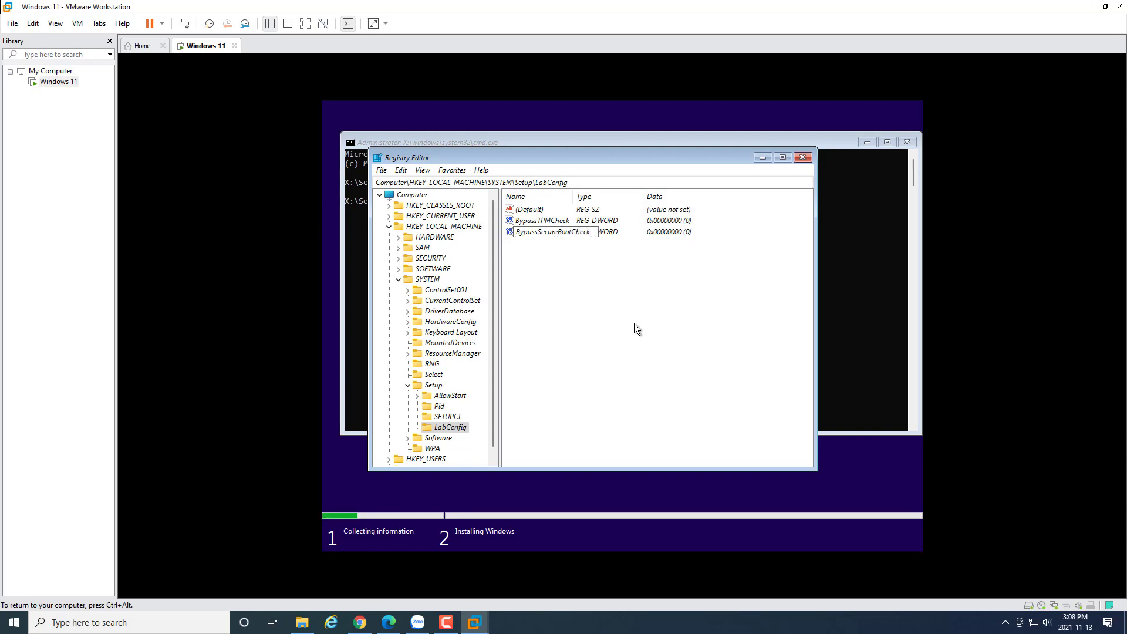
{"action": "left_click", "coordinate": [631, 308]}
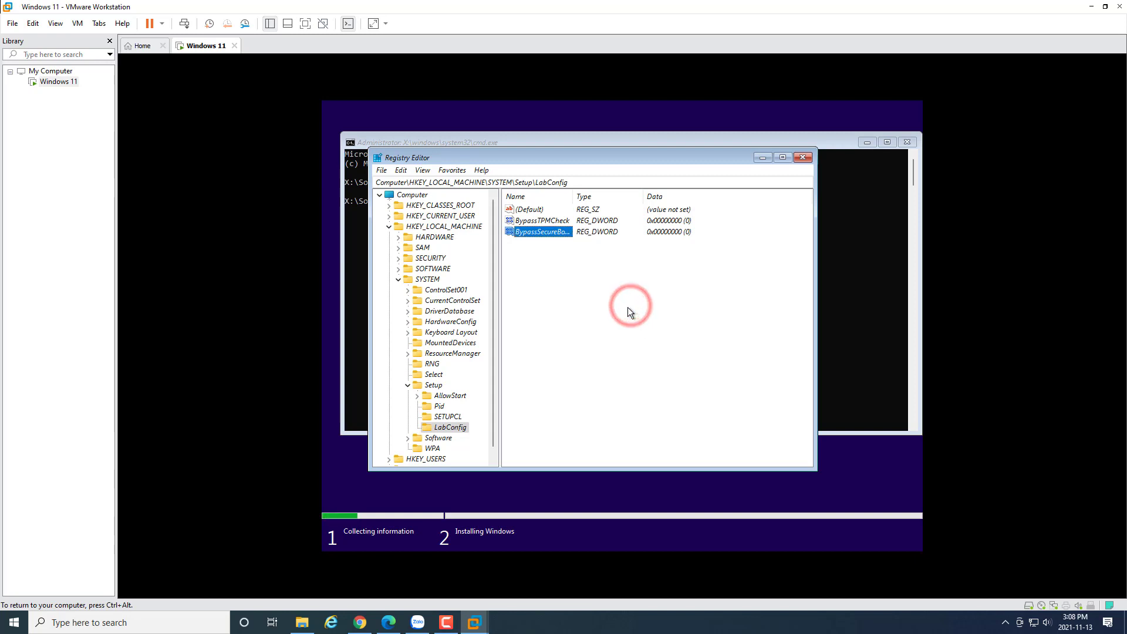
{"action": "double_click", "coordinate": [574, 196]}
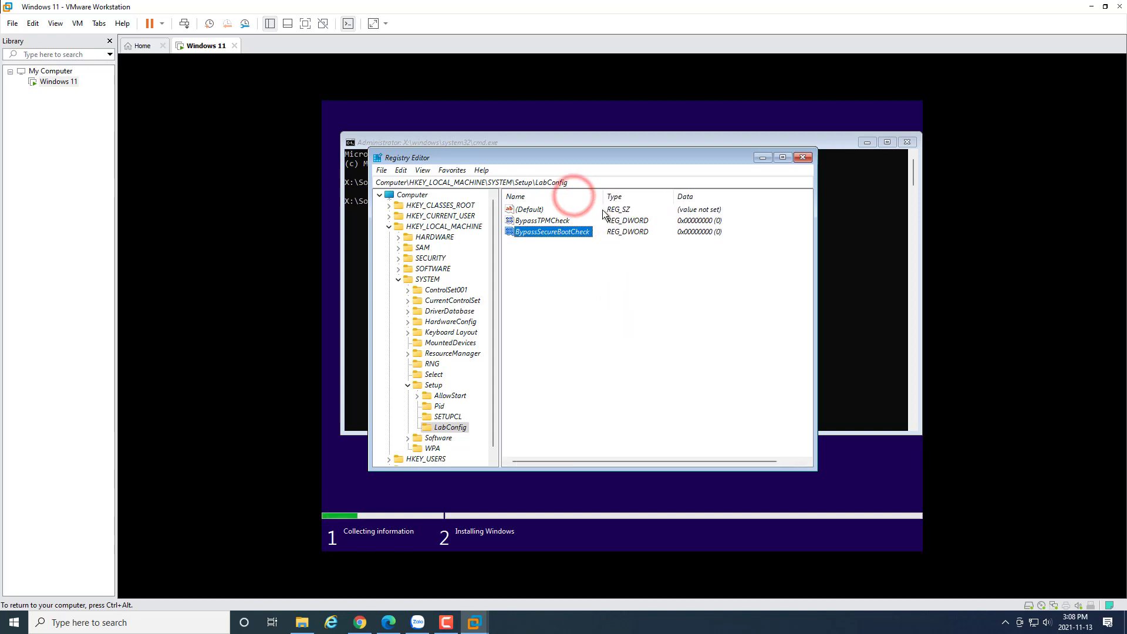
{"action": "left_click", "coordinate": [589, 265]}
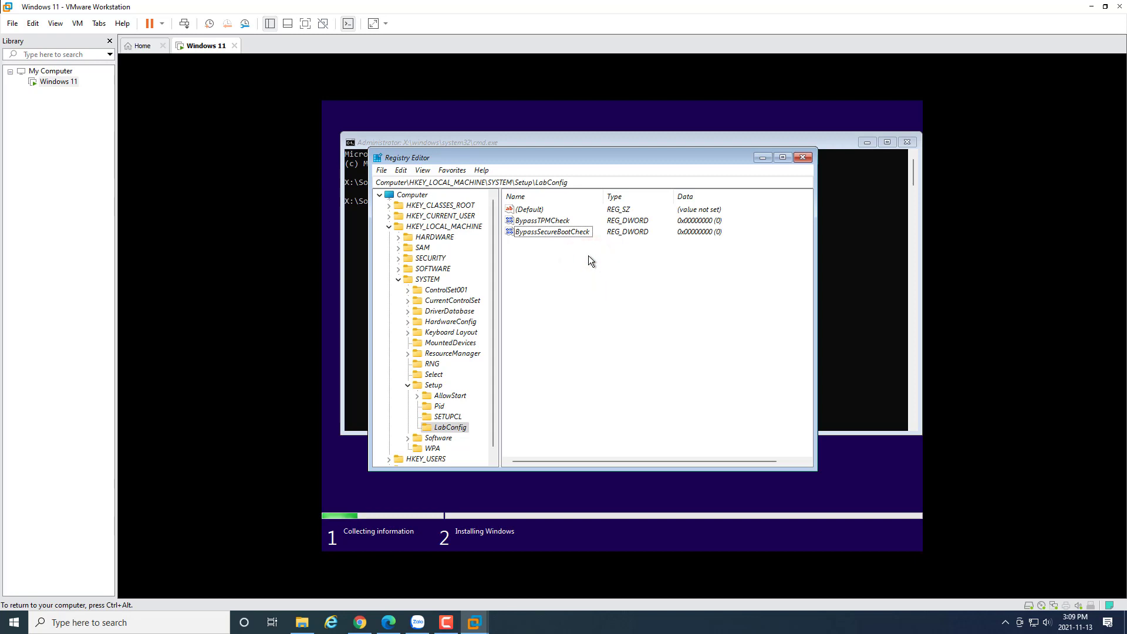
- Set BypassTPMCheck and BypassSecureBootCheck to 1, and close the Registry Editor and command prompt
{"action": "double_click", "coordinate": [553, 221]}
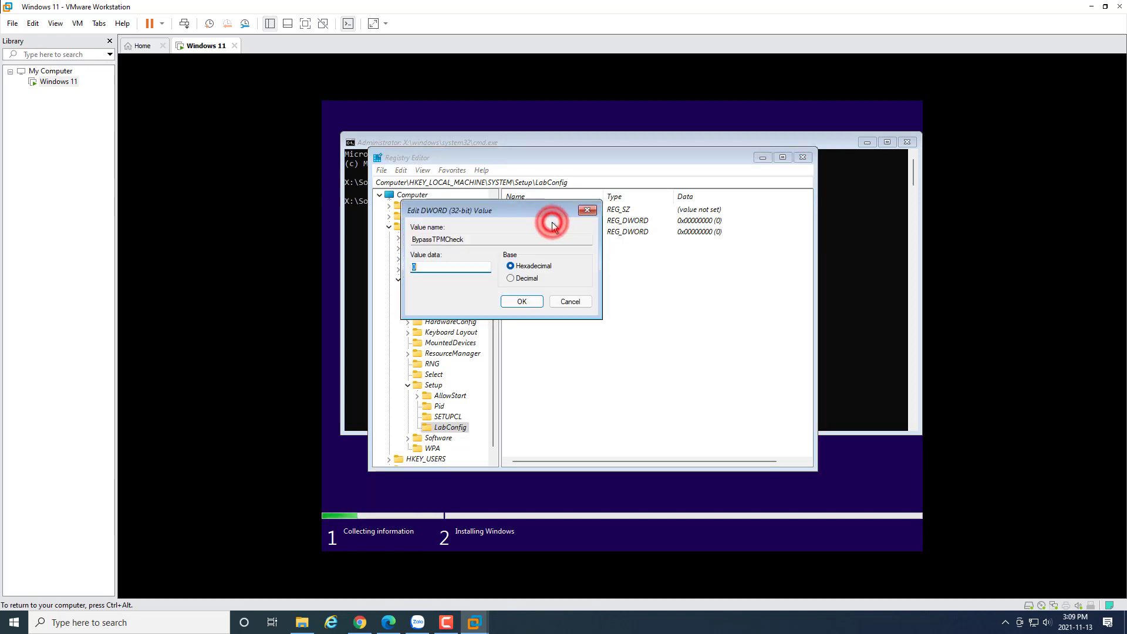
{"action": "type", "text": "1"}
{"action": "left_click", "coordinate": [521, 302]}
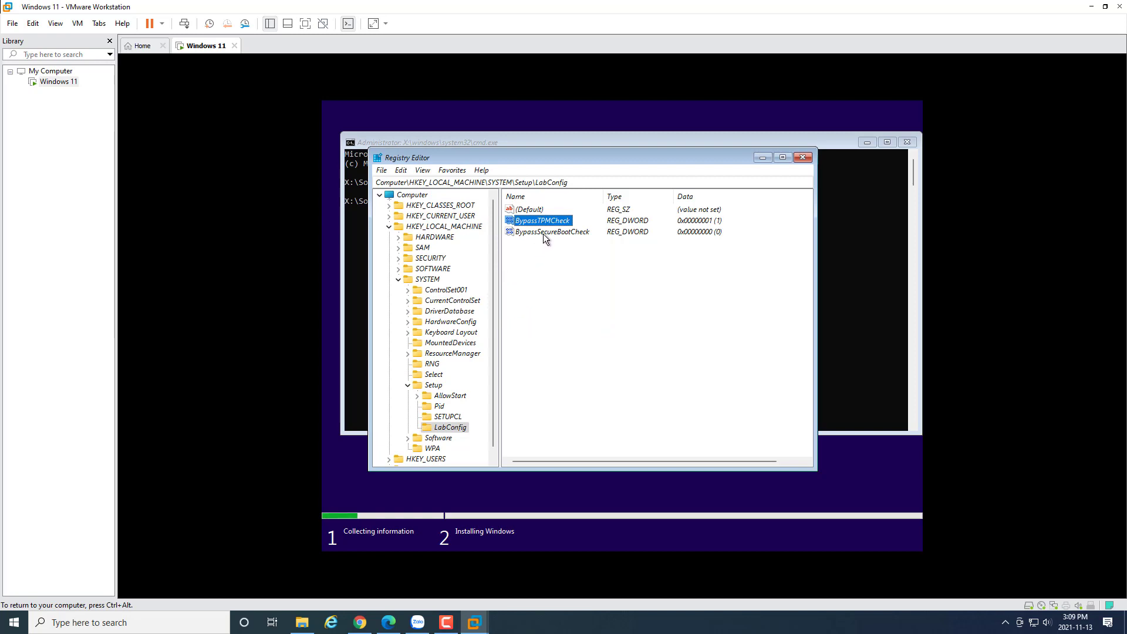
{"action": "double_click", "coordinate": [544, 233]}
{"action": "type", "text": "1"}
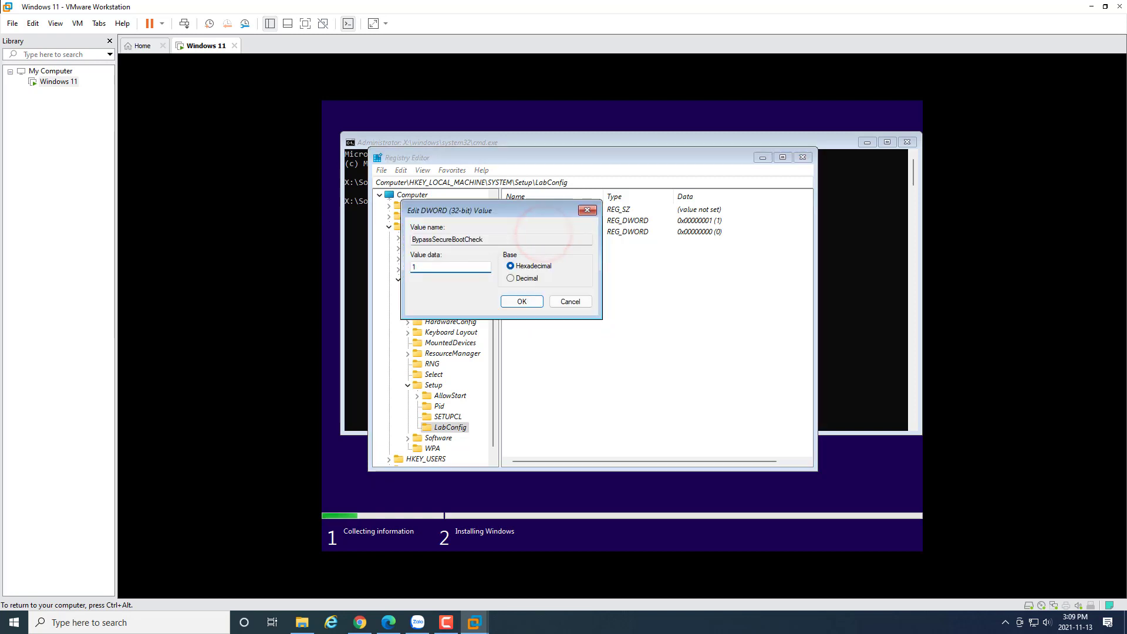
{"action": "left_click", "coordinate": [519, 302]}
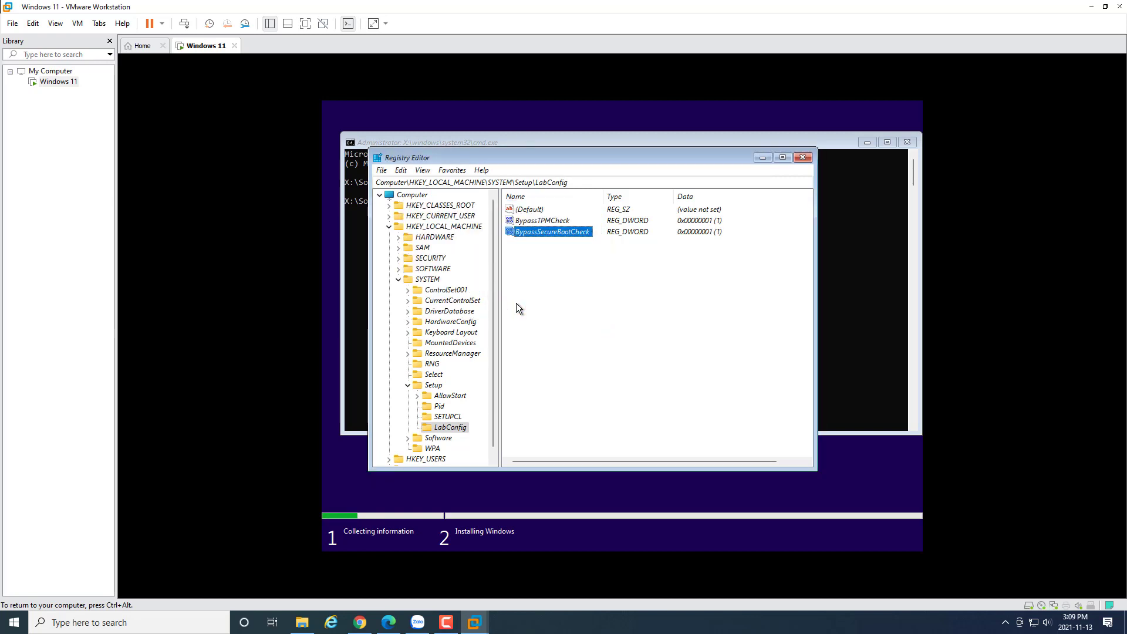
{"action": "left_click", "coordinate": [800, 158]}
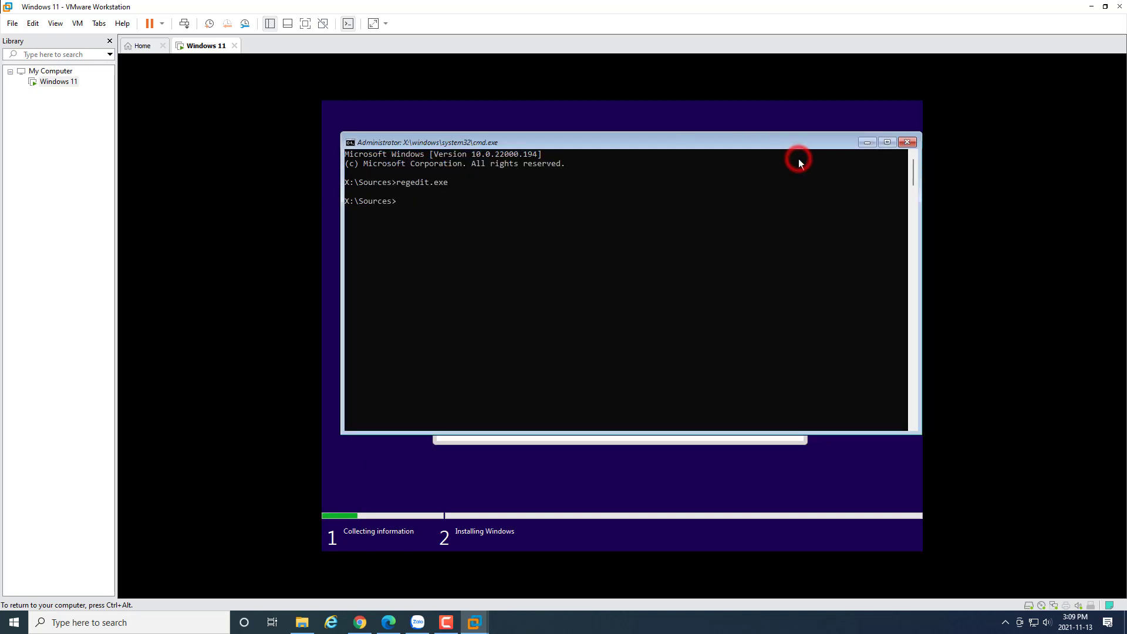
{"action": "left_click", "coordinate": [906, 143]}
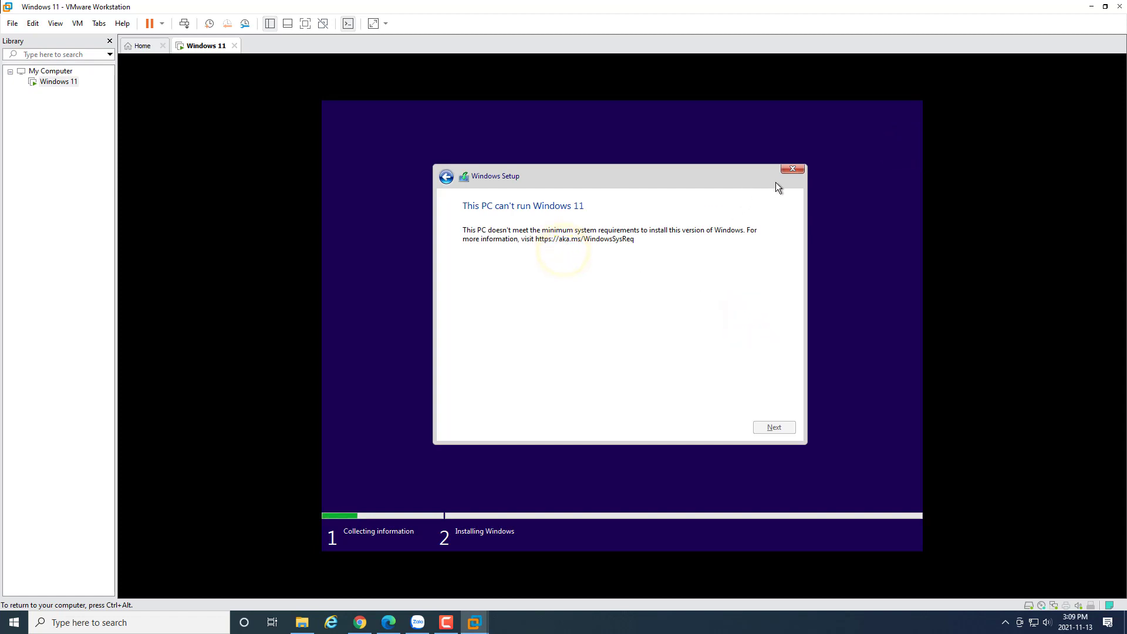
- Cancel the blocked Windows Setup with confirmation and start the Windows installation again
{"action": "left_click", "coordinate": [793, 174]}
{"action": "left_click", "coordinate": [712, 373]}
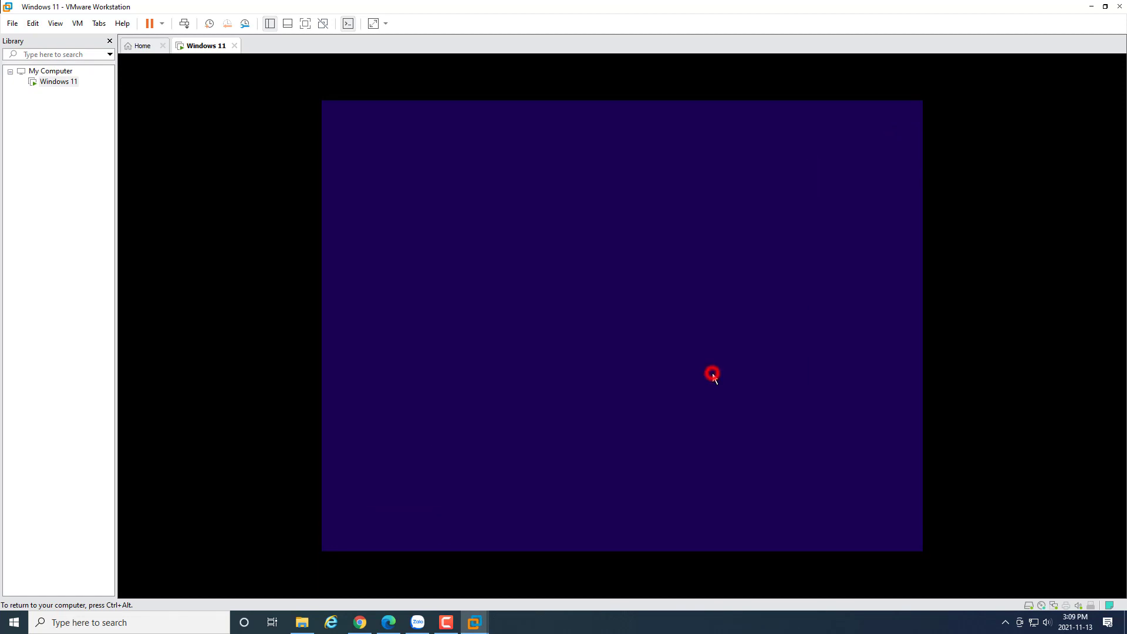
{"action": "left_click", "coordinate": [632, 340]}
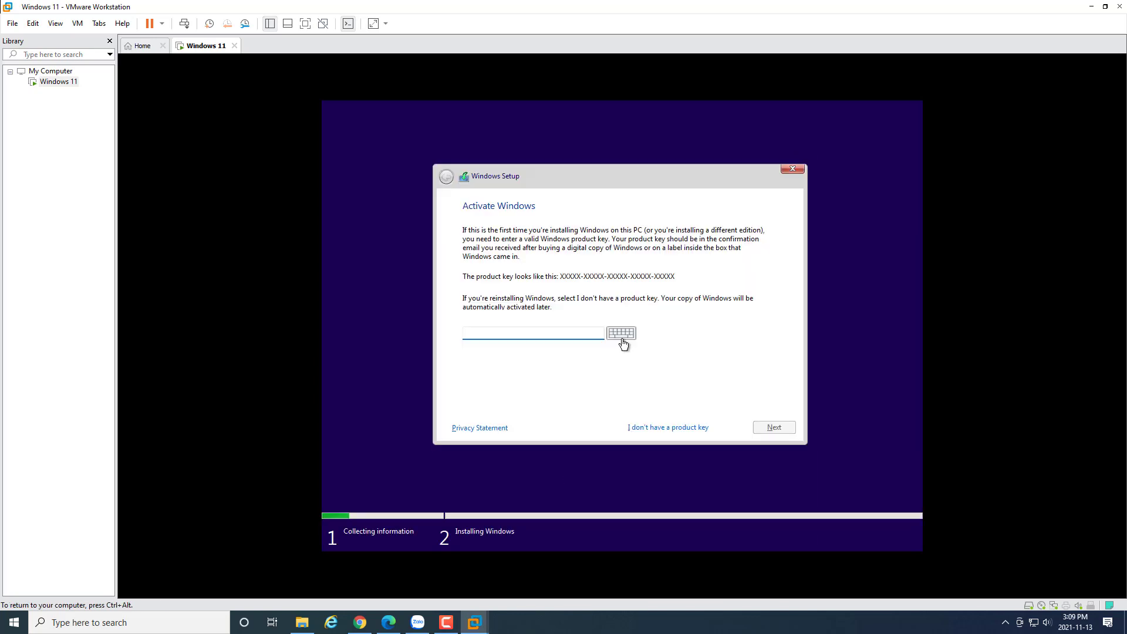
- Continue without a product key and choose Windows 11 Pro as the operating system to install
{"action": "left_click", "coordinate": [662, 427]}
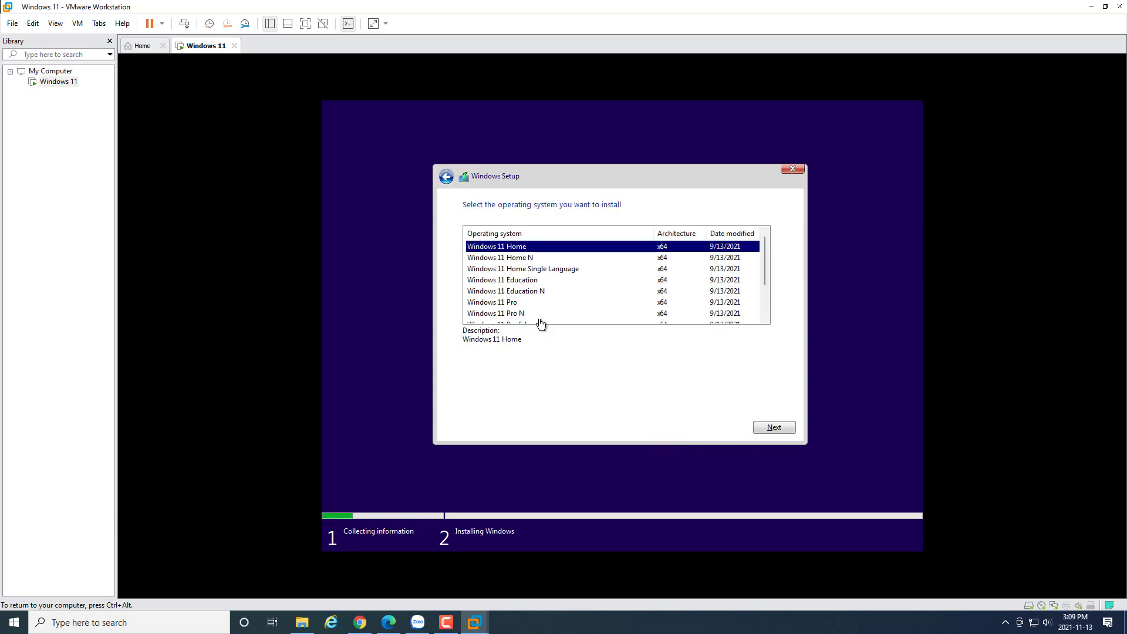
{"action": "left_click", "coordinate": [516, 301]}
{"action": "left_click", "coordinate": [761, 428]}
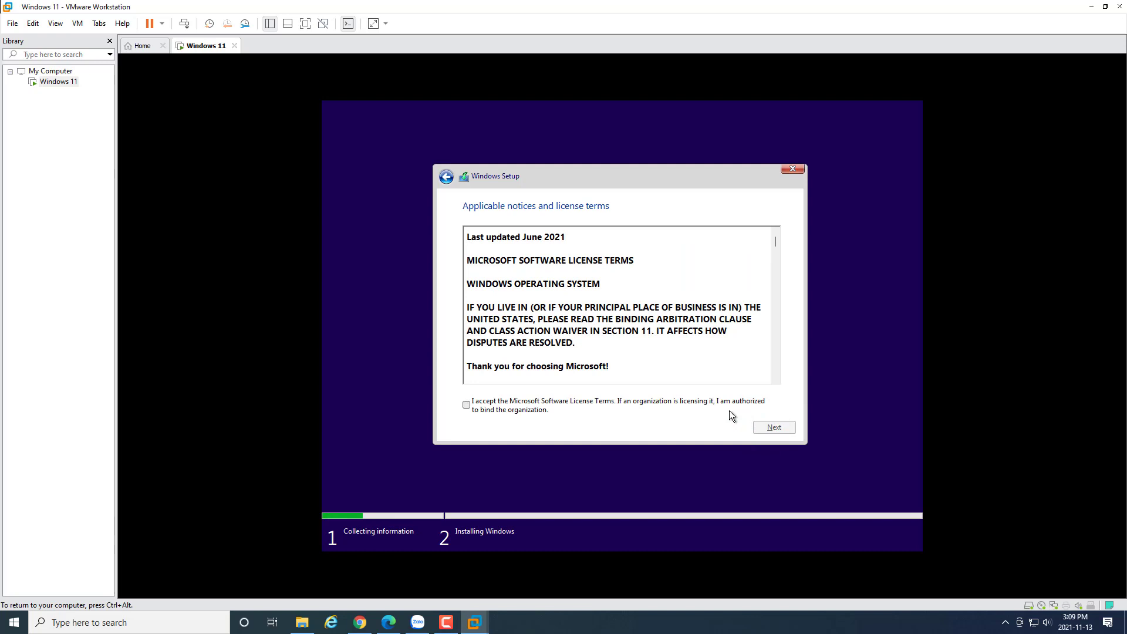
- Accept the Microsoft Software License Terms and choose the Custom: Install Windows only (advanced) installation type
{"action": "left_click", "coordinate": [634, 401]}
{"action": "left_click", "coordinate": [761, 428]}
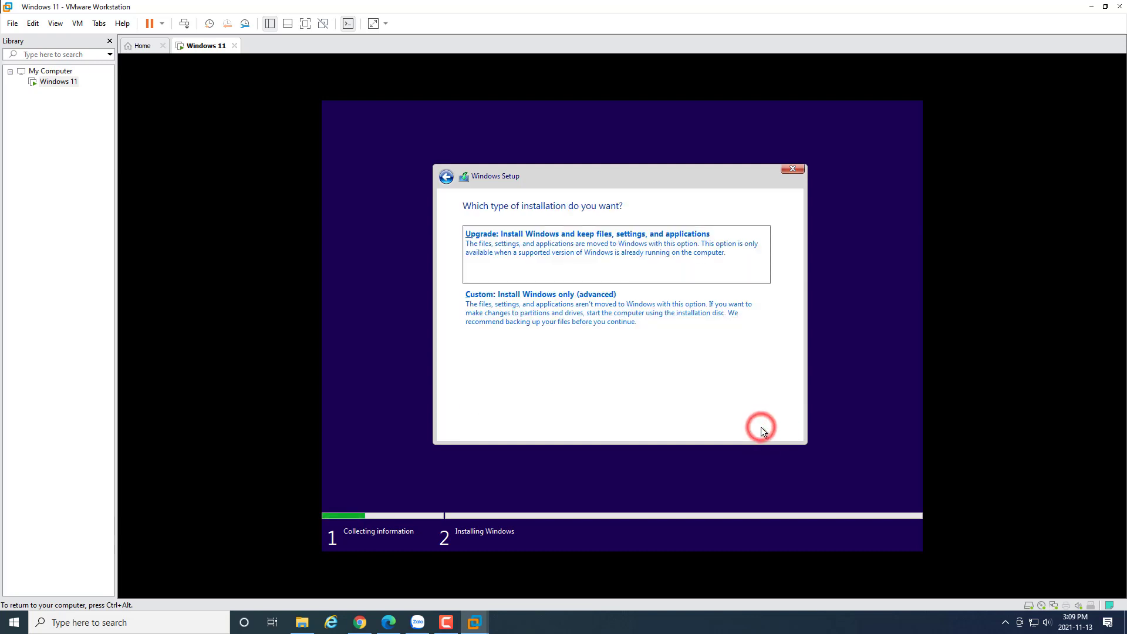
{"action": "left_click", "coordinate": [639, 328]}
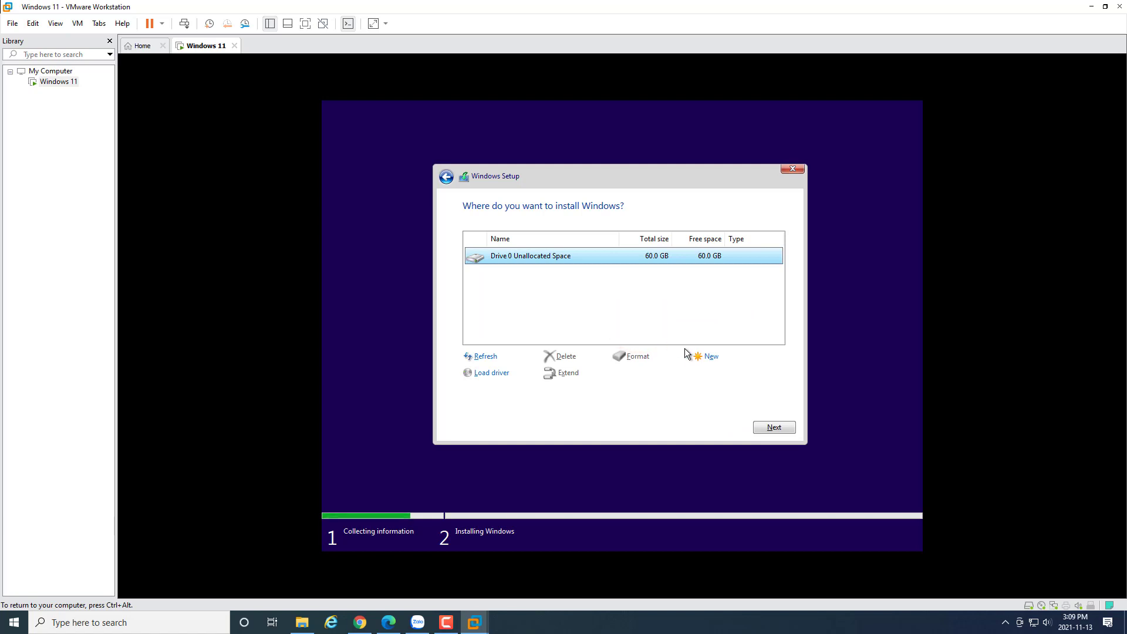
- Create a new partition on Drive 0's unallocated space at the default size, and install Windows there, restarting immediately when offered
{"action": "left_click", "coordinate": [704, 359]}
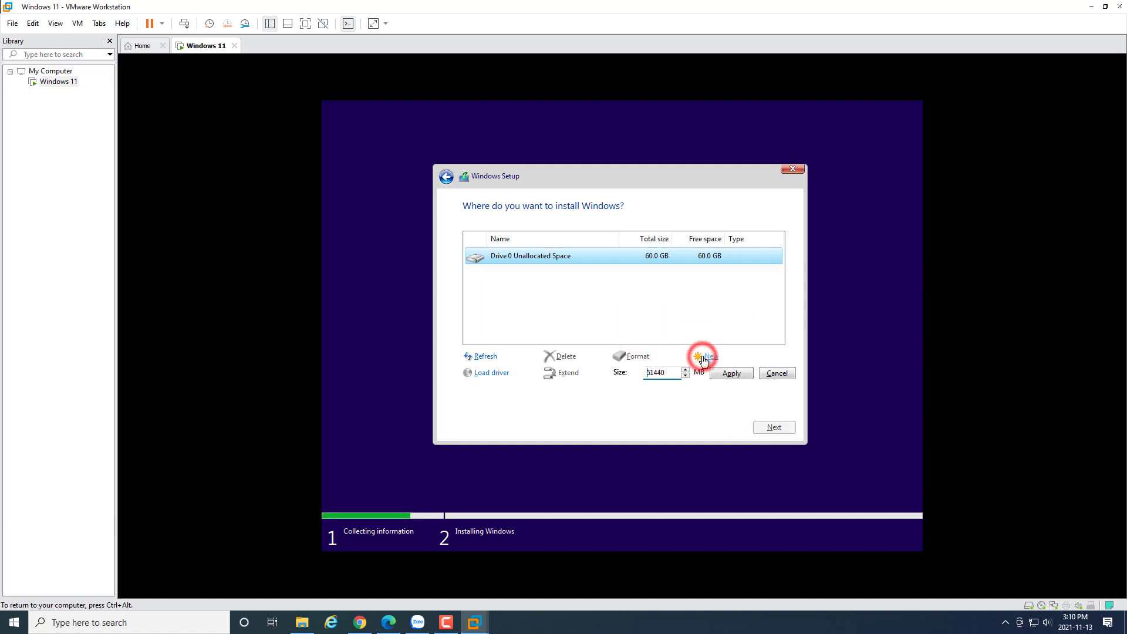
{"action": "left_click", "coordinate": [730, 373]}
{"action": "left_click", "coordinate": [711, 373]}
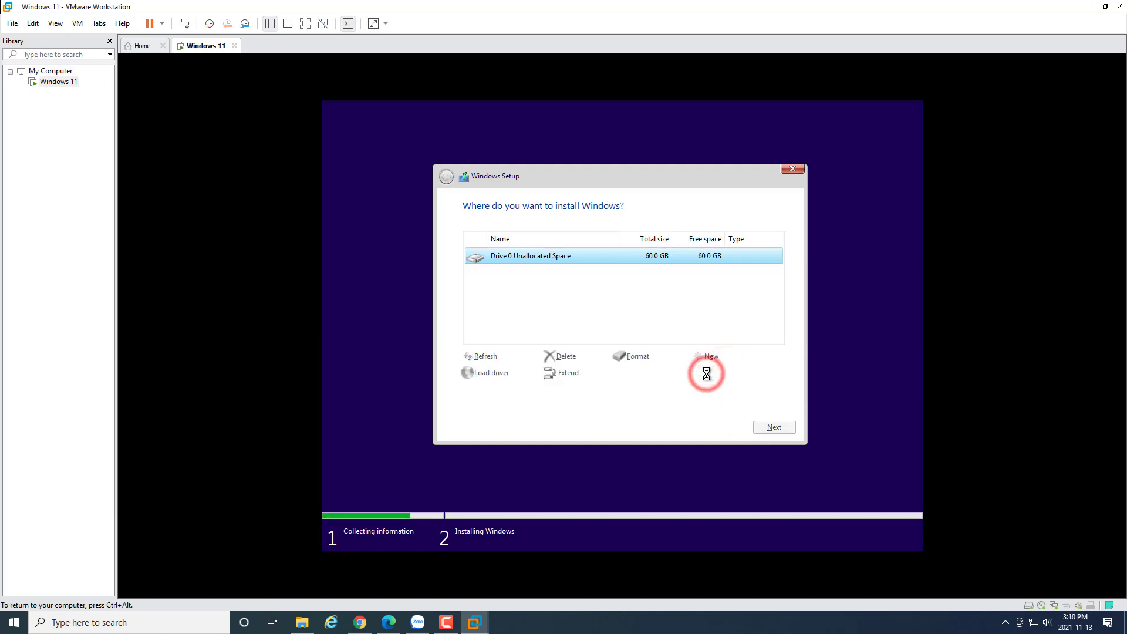
{"action": "left_click", "coordinate": [773, 427]}
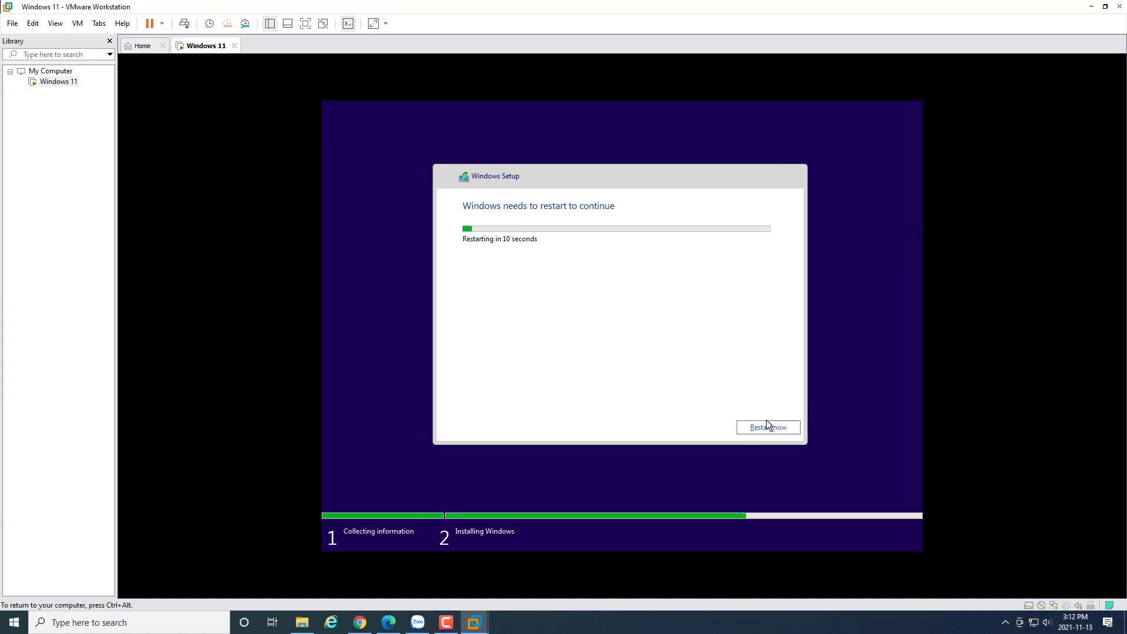
{"action": "left_click", "coordinate": [763, 427]}
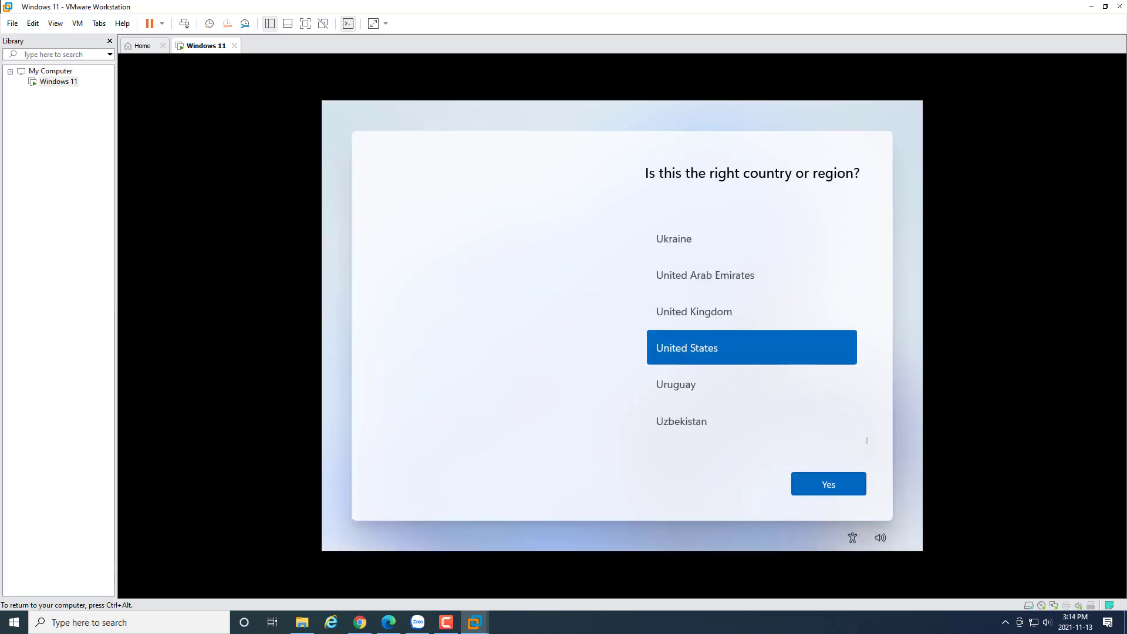
- Confirm United States as the region and the default keyboard layout, skipping a second keyboard layout
{"action": "left_click", "coordinate": [817, 480]}
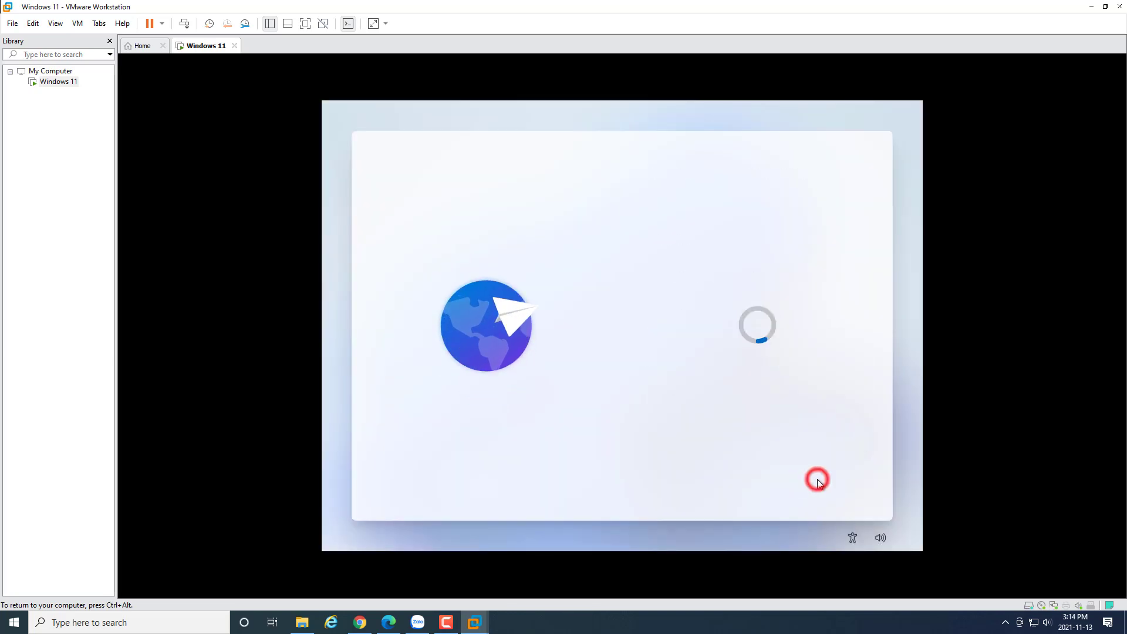
{"action": "left_click", "coordinate": [826, 487]}
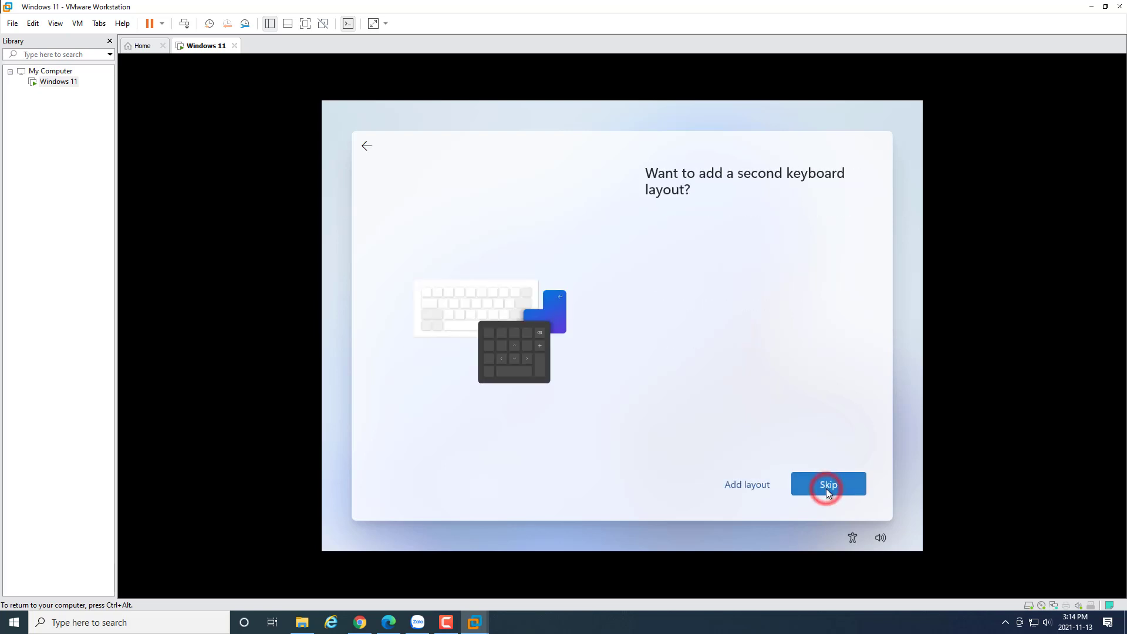
{"action": "left_click", "coordinate": [826, 489]}
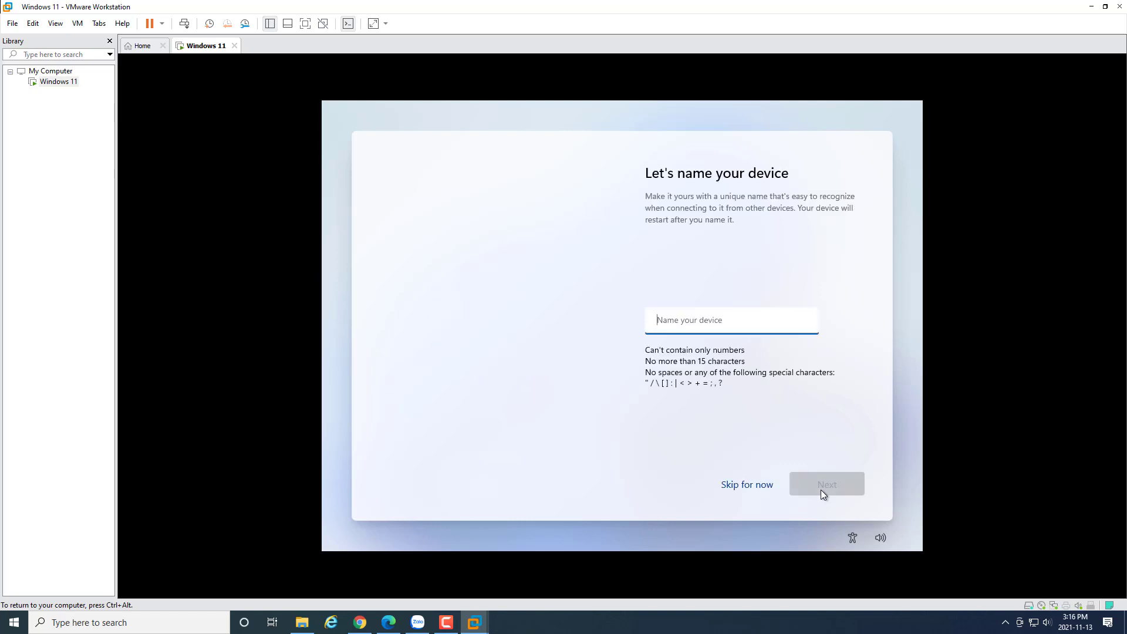
- Name the device TURBO and continue
{"action": "left_click", "coordinate": [759, 323]}
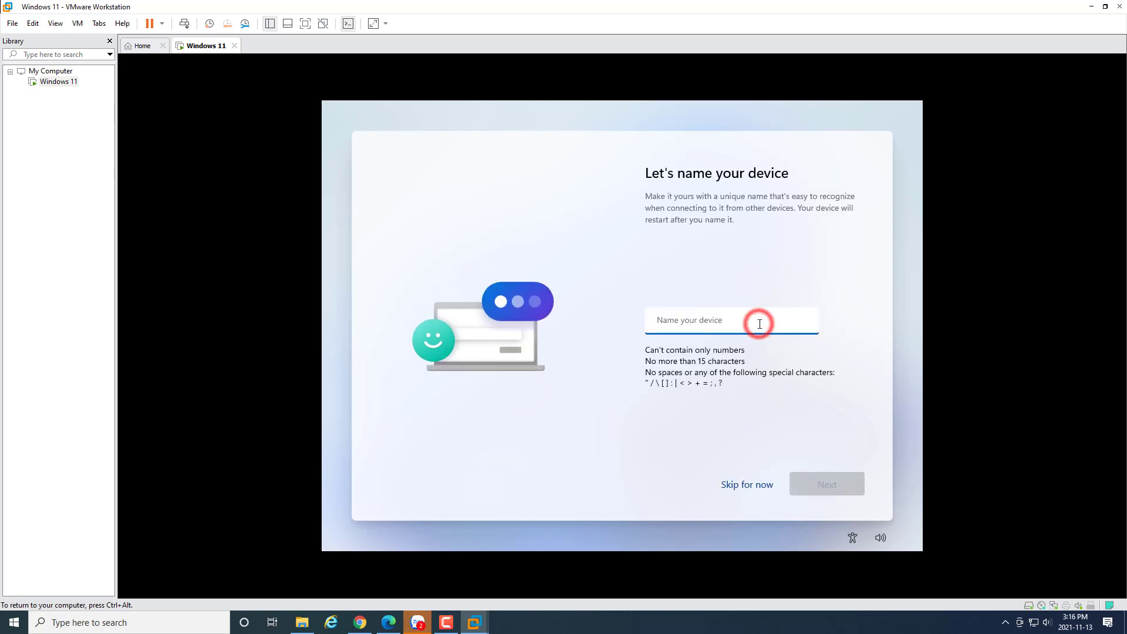
{"action": "type", "text": "TURBO"}
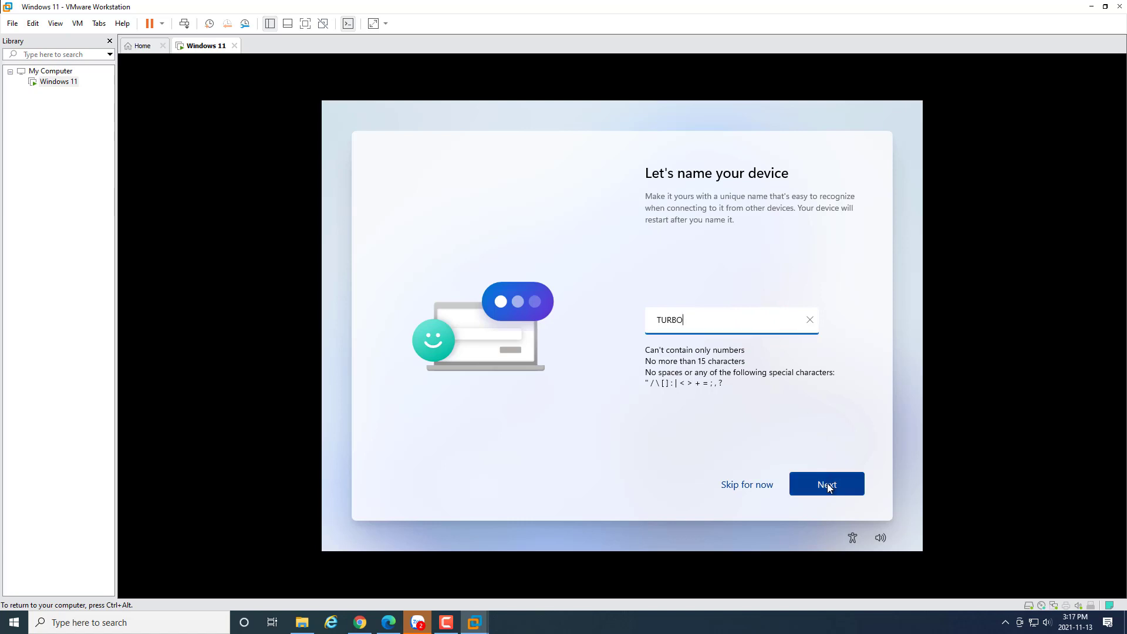
{"action": "left_click", "coordinate": [826, 484]}
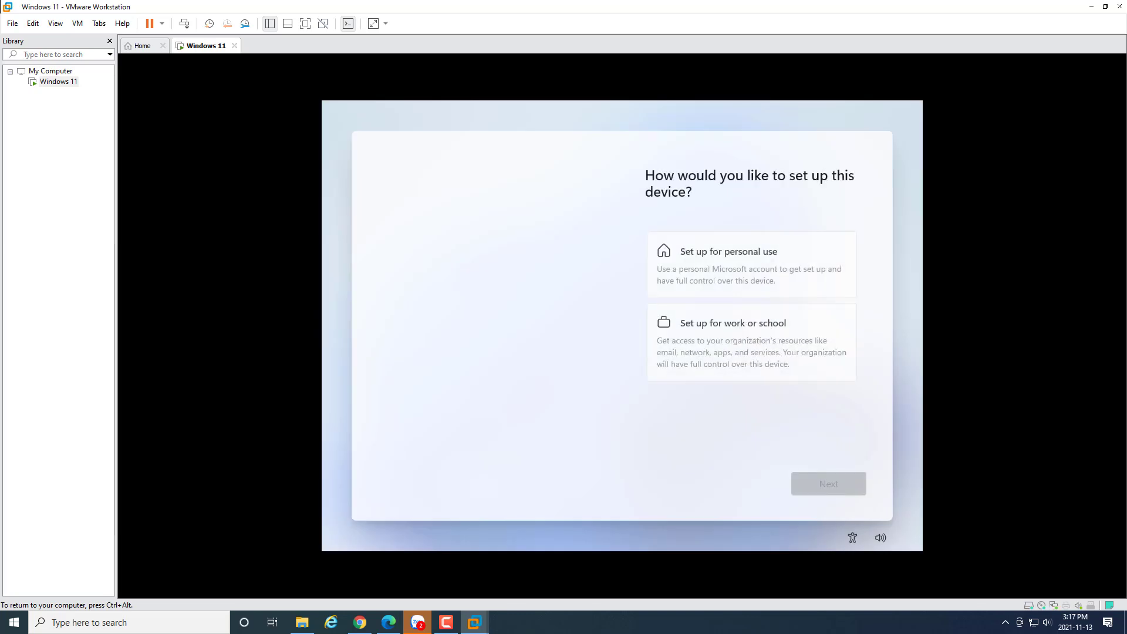
- Set up the device for personal use with an offline account, skipping the Microsoft account for now
{"action": "left_click", "coordinate": [750, 269]}
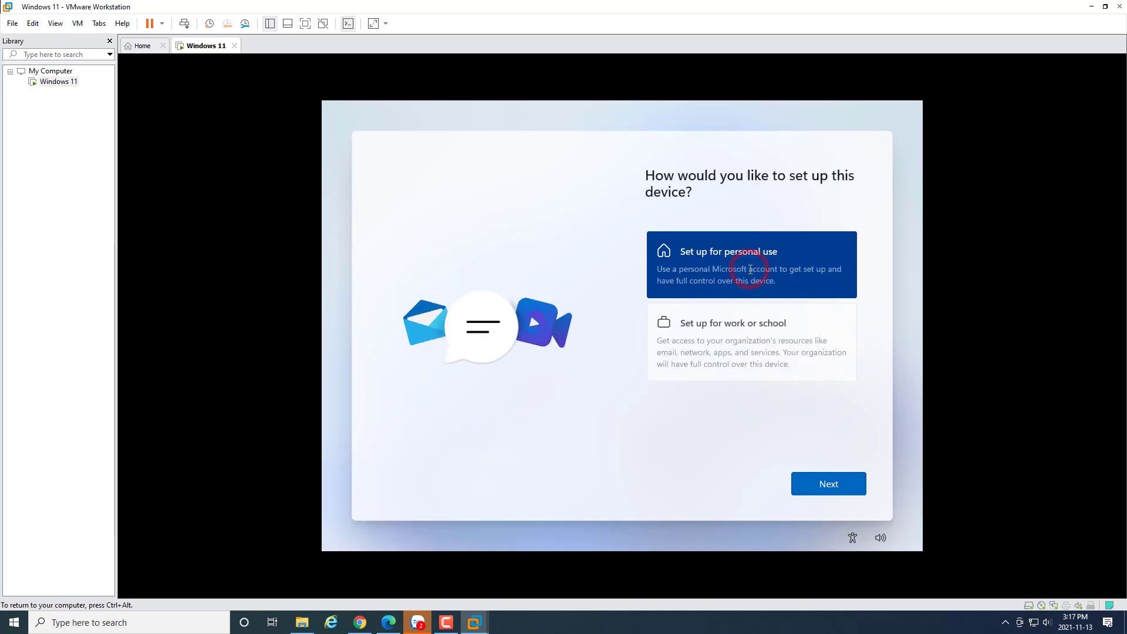
{"action": "left_click", "coordinate": [813, 489]}
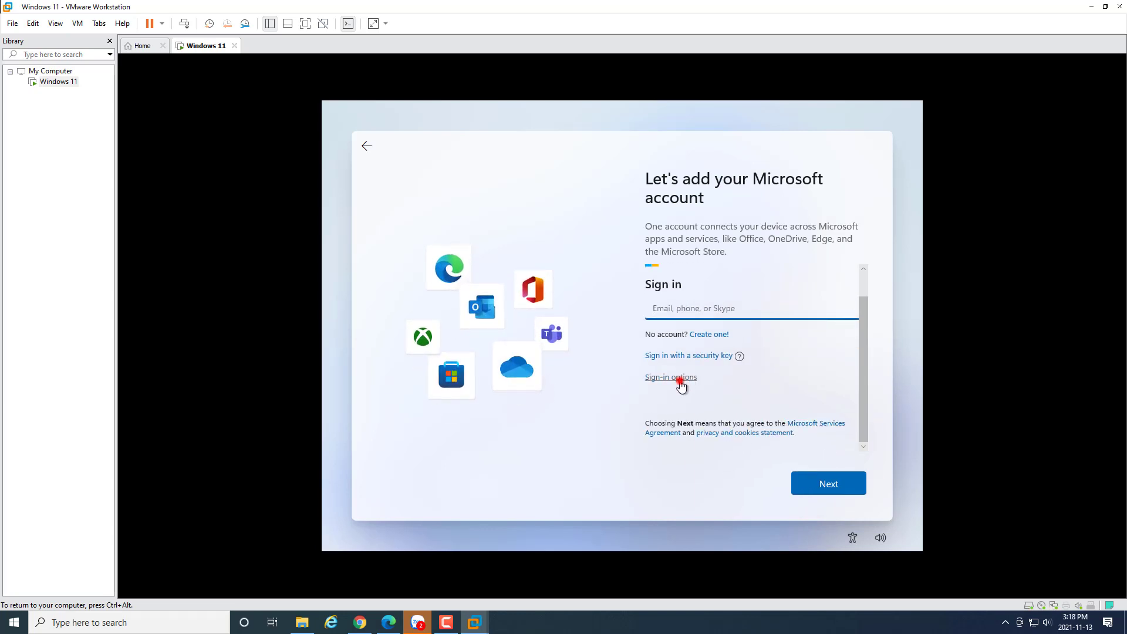
{"action": "left_click", "coordinate": [680, 380]}
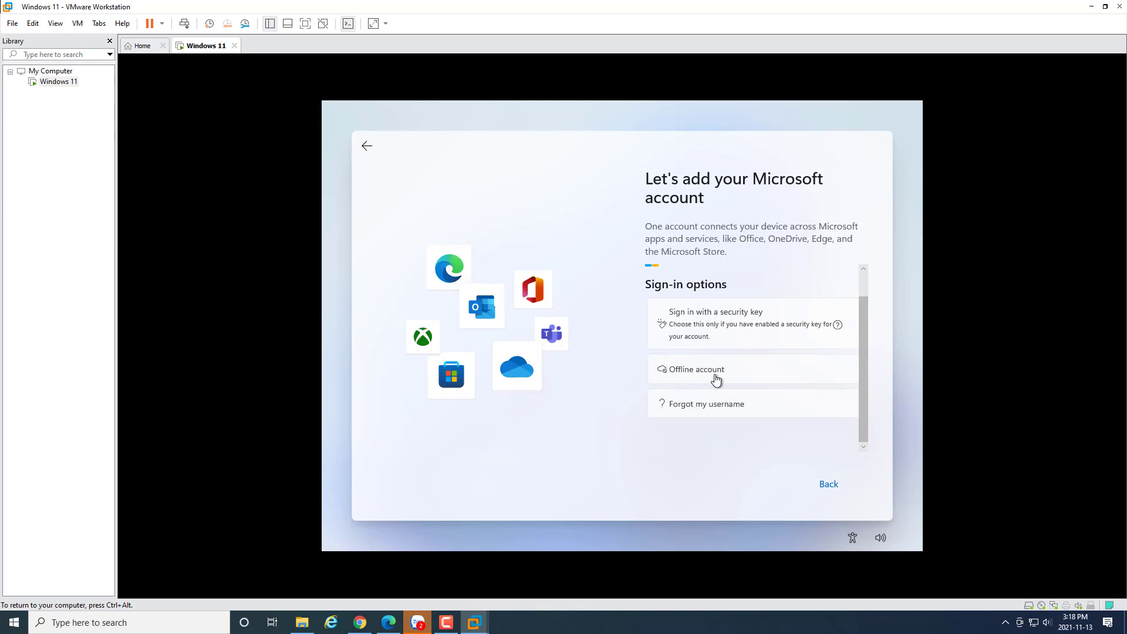
{"action": "left_click", "coordinate": [716, 371]}
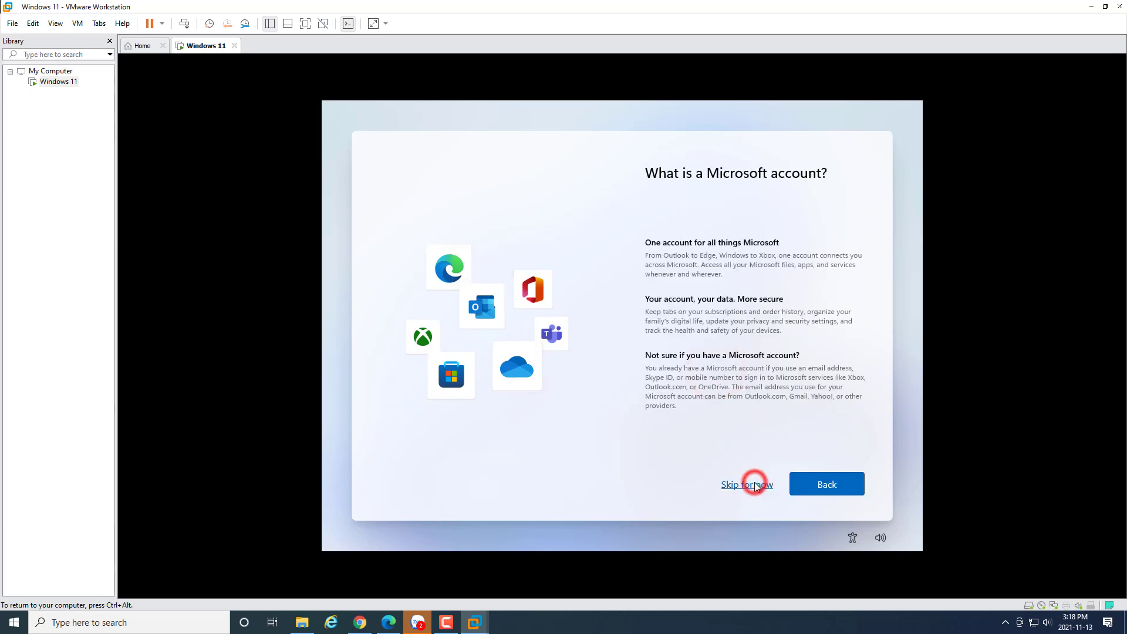
{"action": "left_click", "coordinate": [755, 485]}
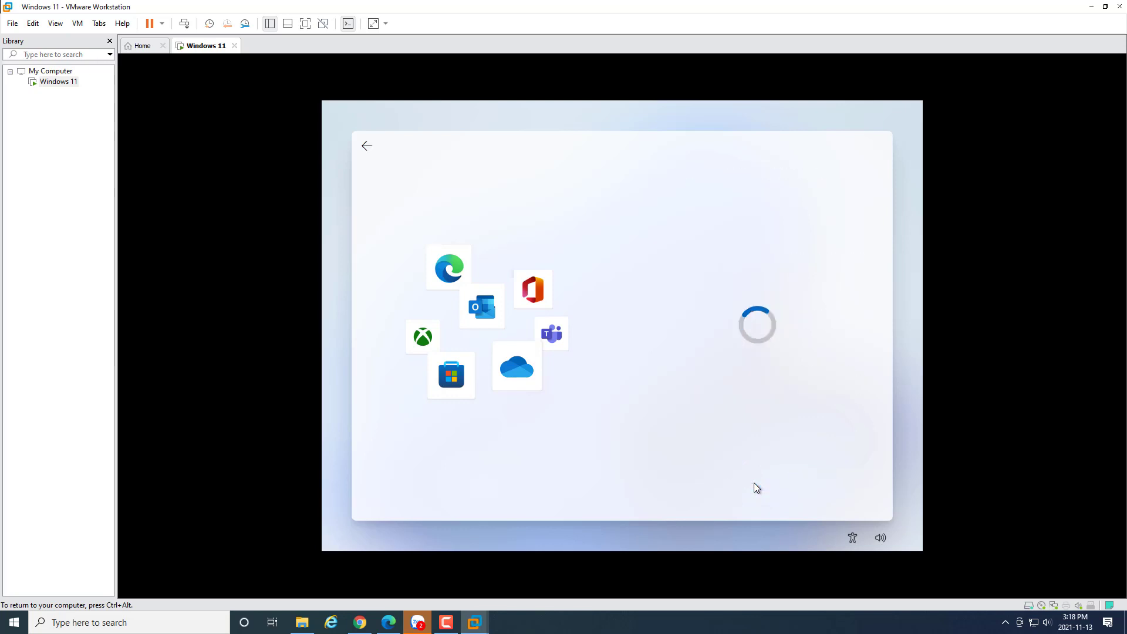
- Try to use TURBO as the name of the person using this device
{"action": "left_click", "coordinate": [724, 262]}
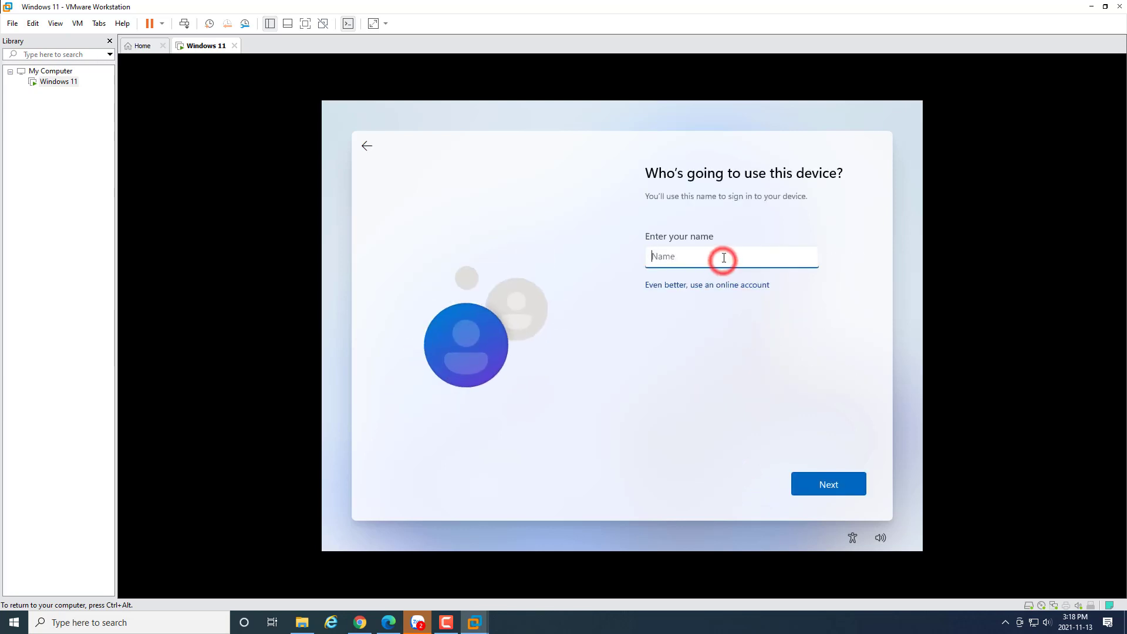
{"action": "type", "text": "T"}
{"action": "left_click", "coordinate": [724, 258]}
{"action": "type", "text": "URBO"}
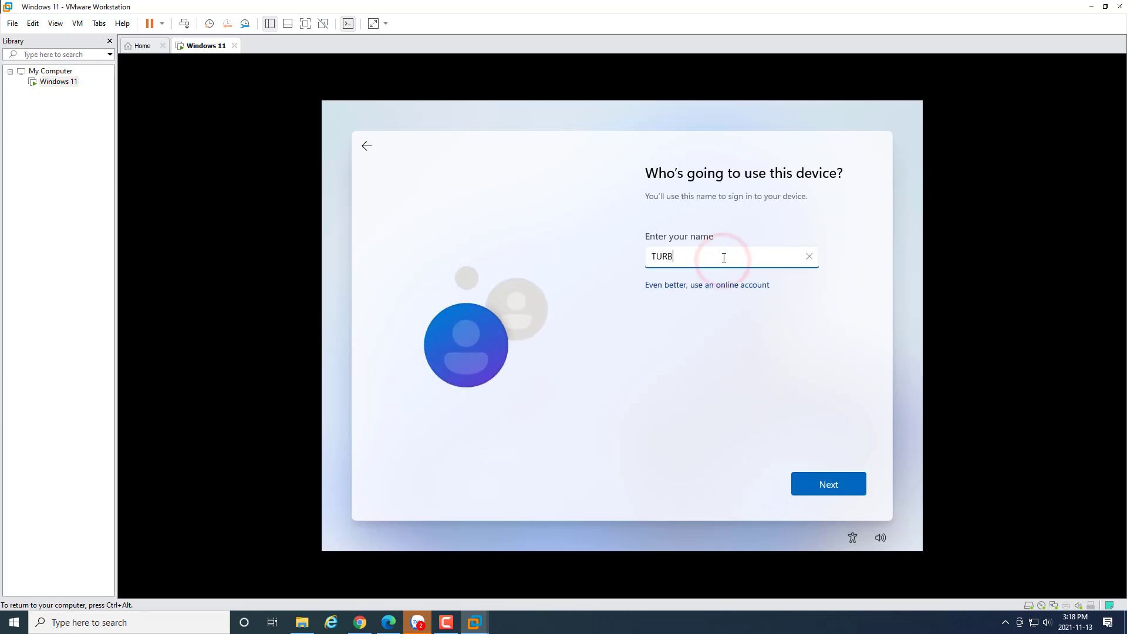
{"action": "left_click", "coordinate": [831, 492]}
- Set the user name to WIN 11 and continue without entering a password
{"action": "double_click", "coordinate": [699, 289]}
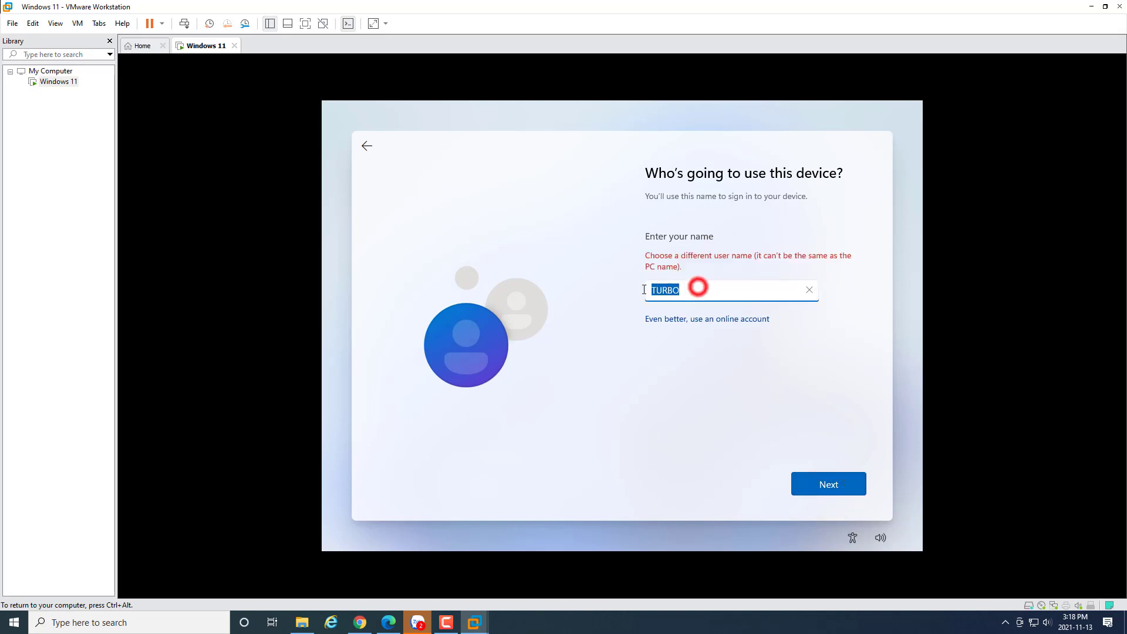
{"action": "type", "text": "WIN 11"}
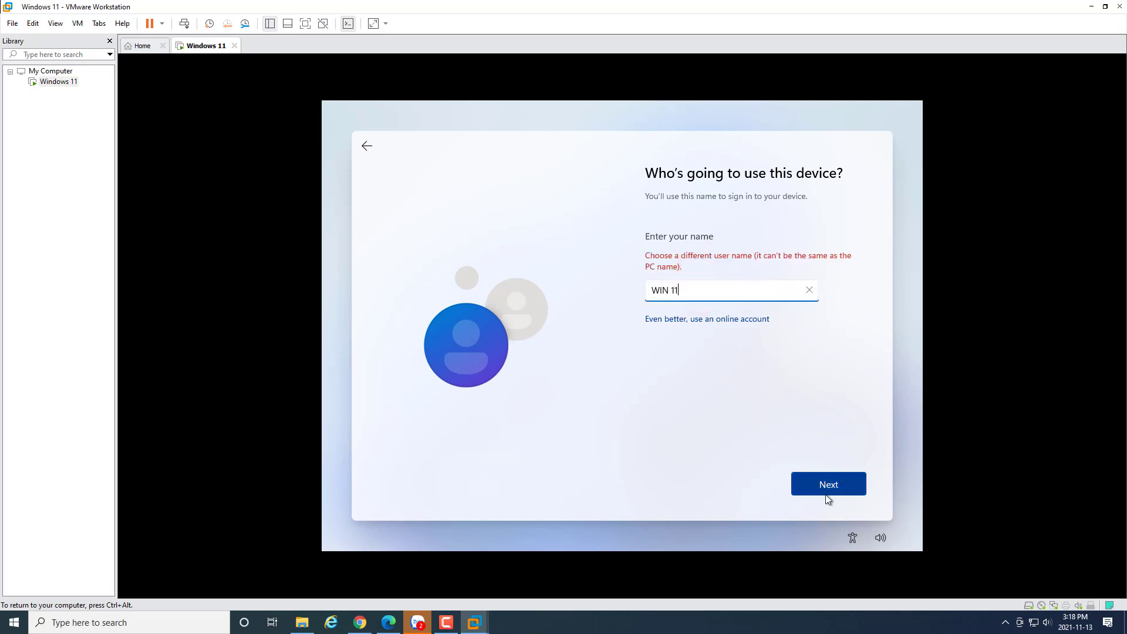
{"action": "left_click", "coordinate": [826, 495]}
{"action": "left_click", "coordinate": [827, 494]}
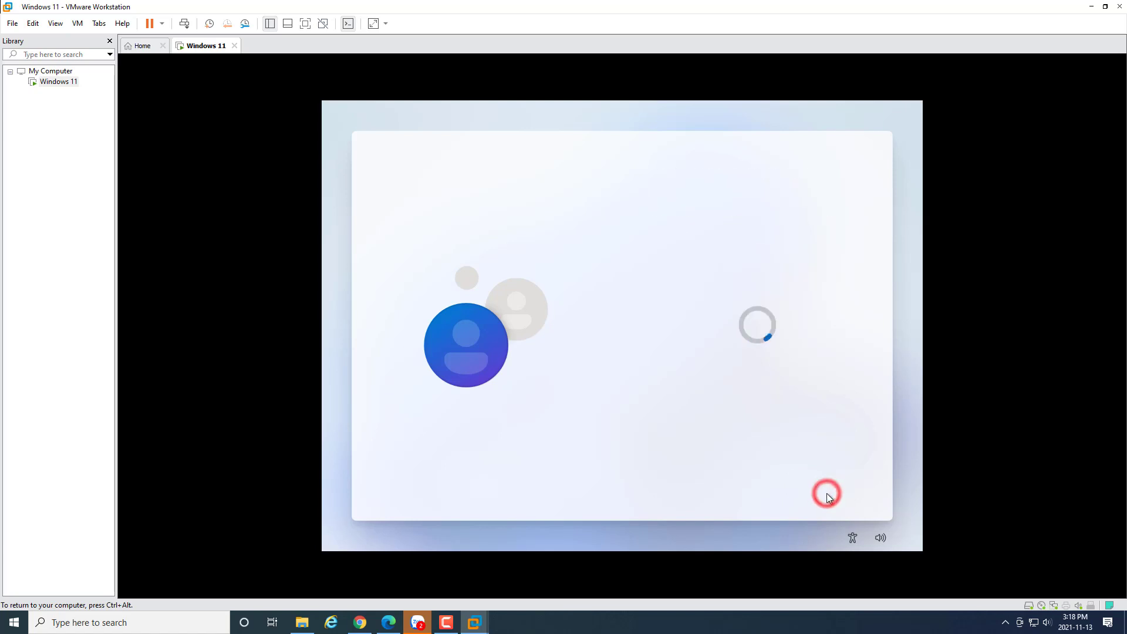
- Review the device privacy settings and accept them with every option at its default
{"action": "scroll", "coordinate": [787, 438], "scroll_direction": "down", "scroll_amount": 4}
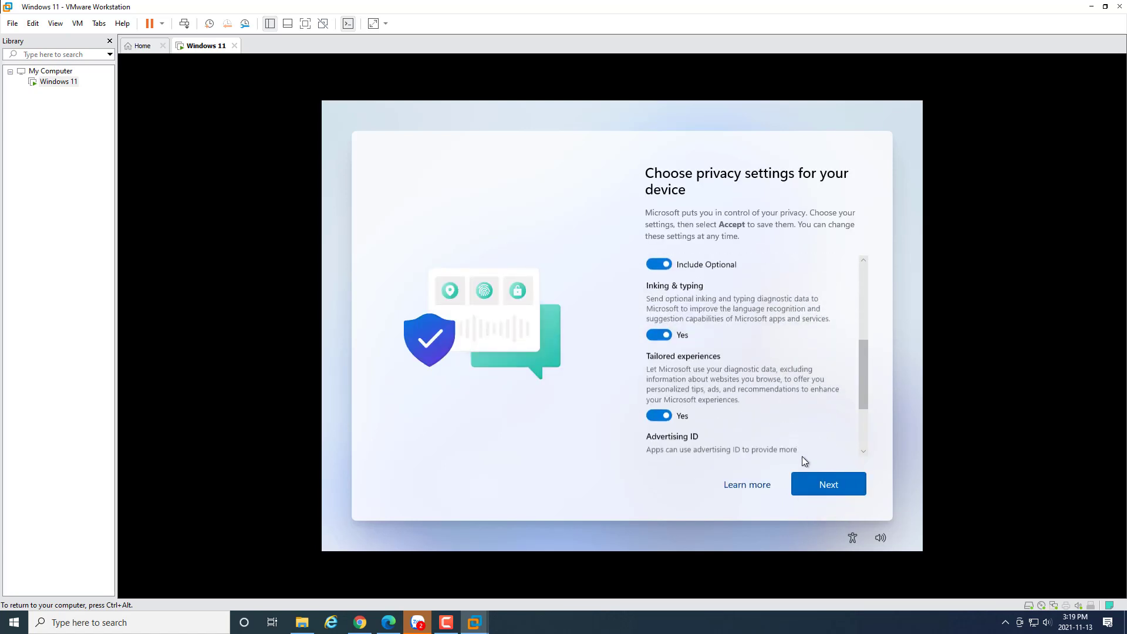
{"action": "left_click", "coordinate": [820, 488]}
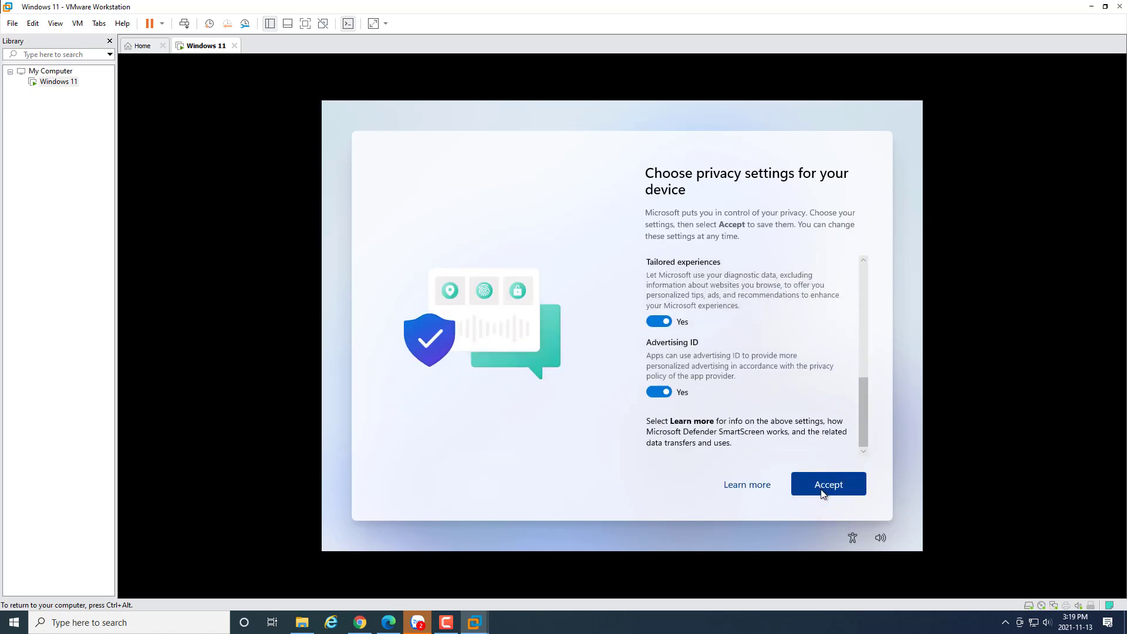
{"action": "left_click", "coordinate": [823, 487]}
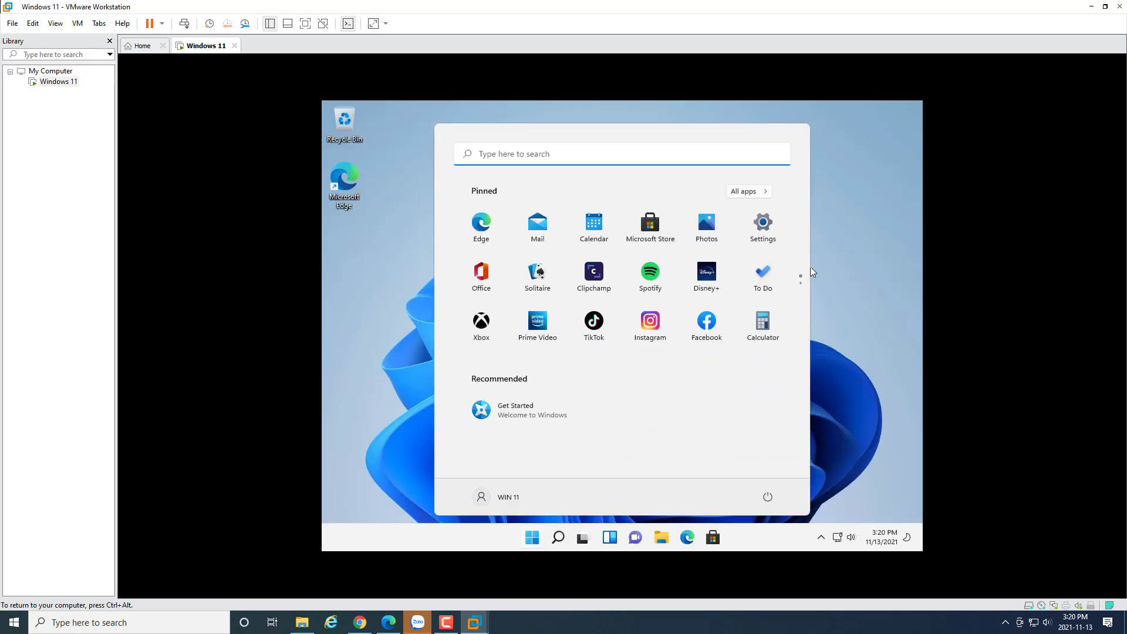
- Examine the Start menu and the desktop's icon view options, refreshing the desktop
{"action": "left_click", "coordinate": [840, 305]}
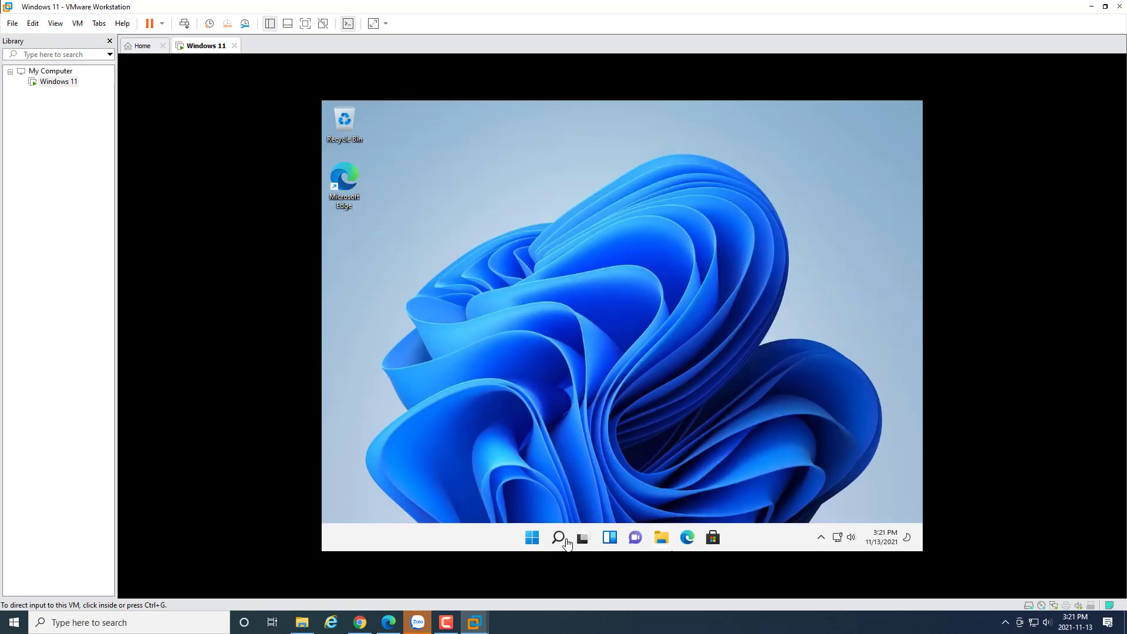
{"action": "left_click", "coordinate": [532, 538]}
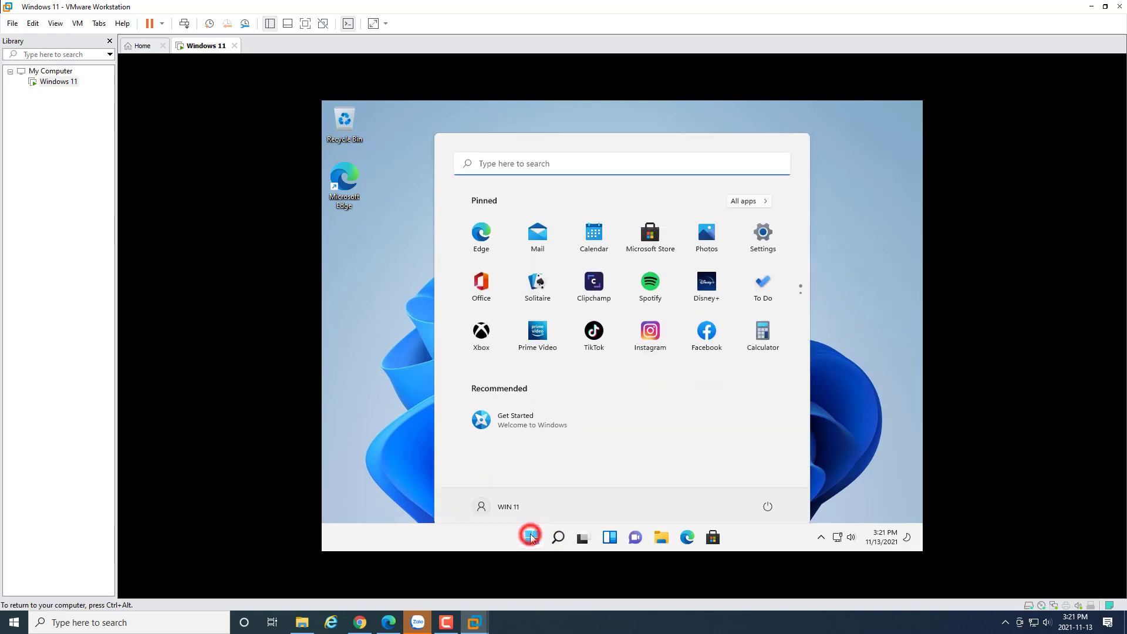
{"action": "left_click", "coordinate": [830, 348]}
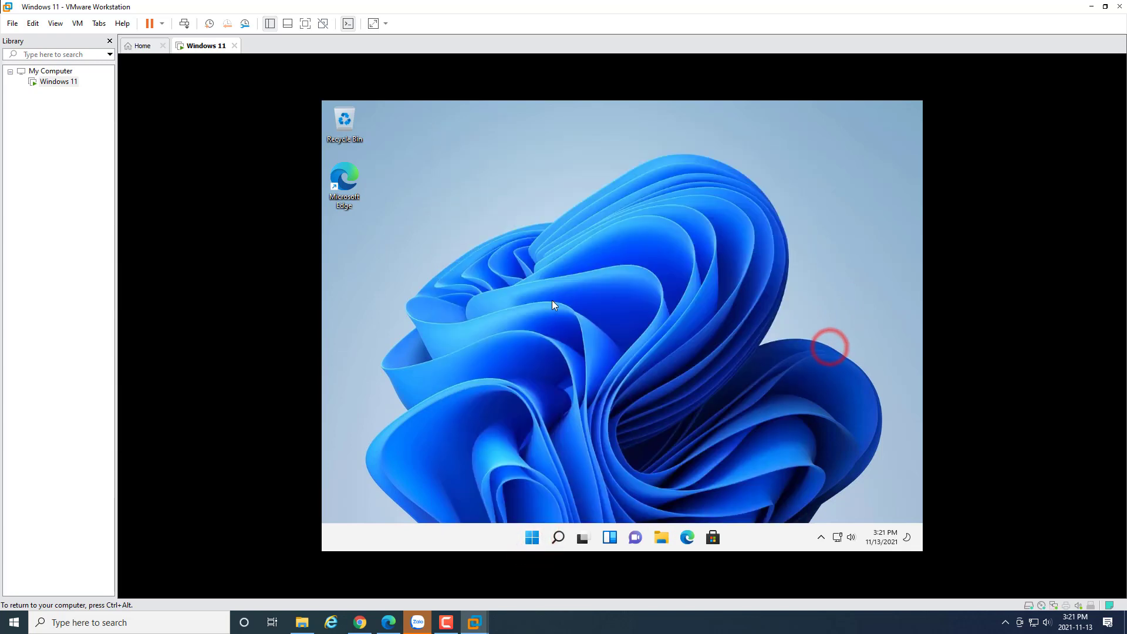
{"action": "right_click", "coordinate": [555, 300]}
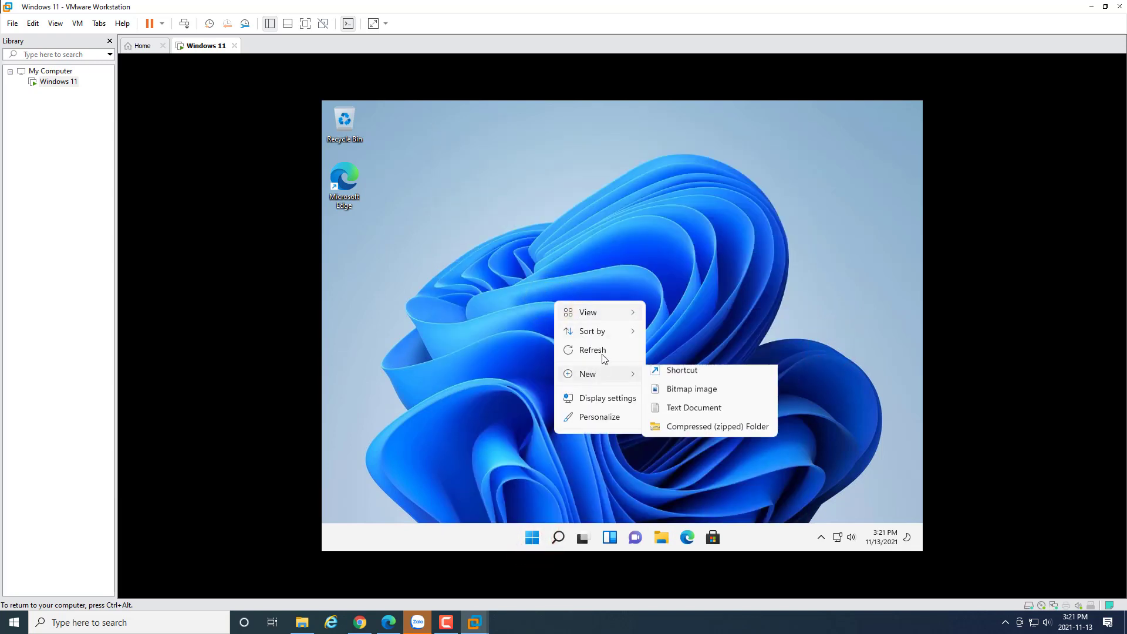
{"action": "left_click", "coordinate": [605, 353]}
{"action": "right_click", "coordinate": [579, 202]}
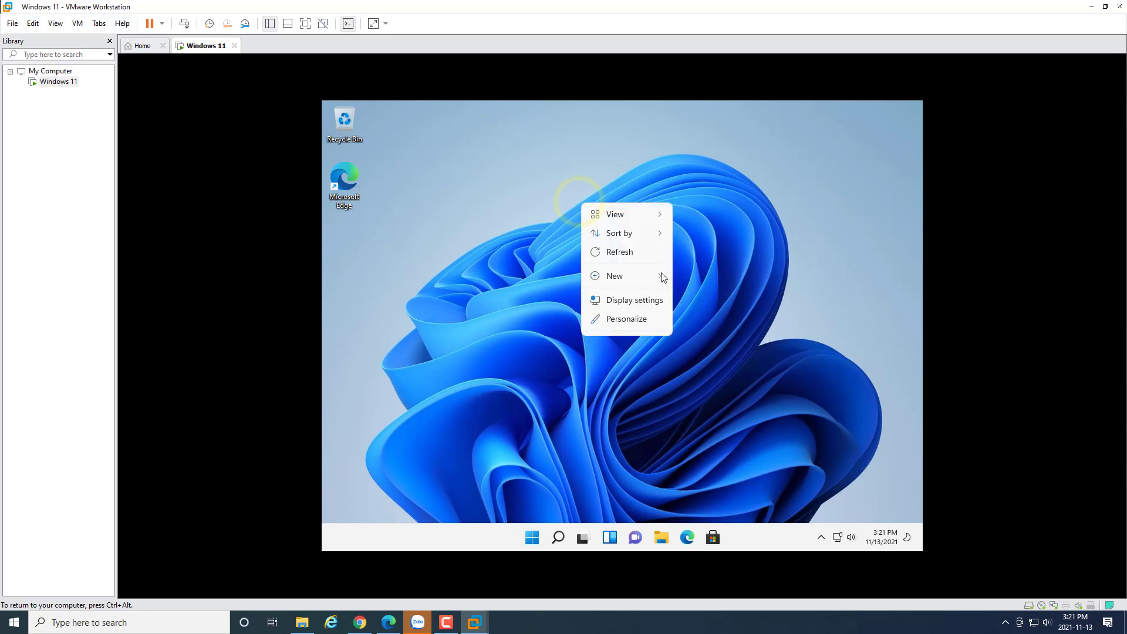
{"action": "left_click", "coordinate": [616, 214]}
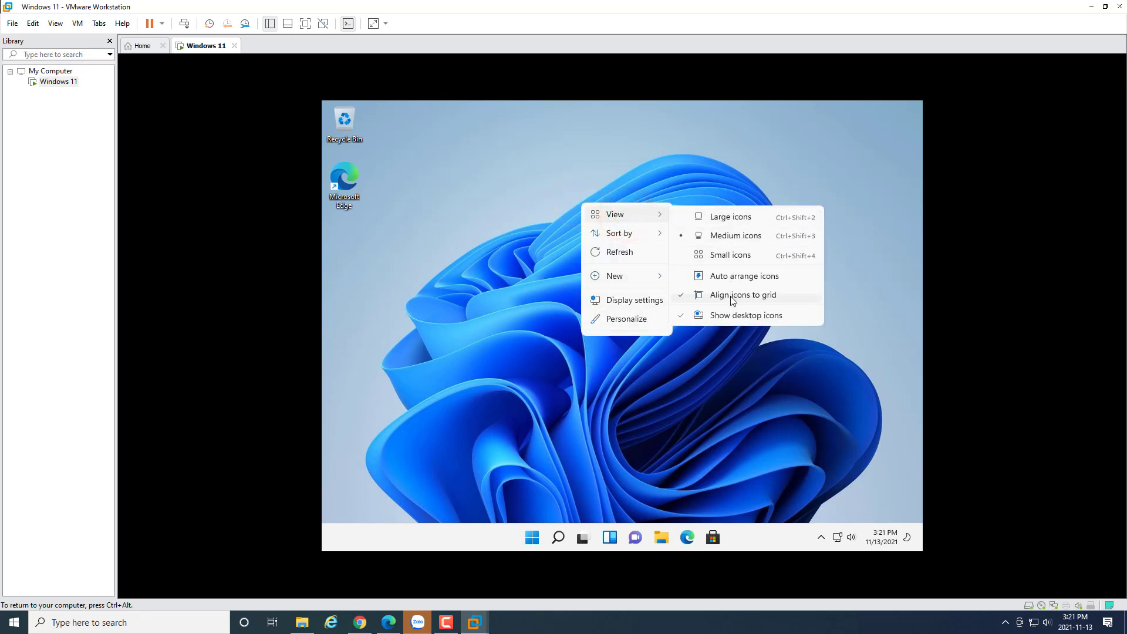
{"action": "left_click", "coordinate": [722, 337]}
{"action": "right_click", "coordinate": [590, 232]}
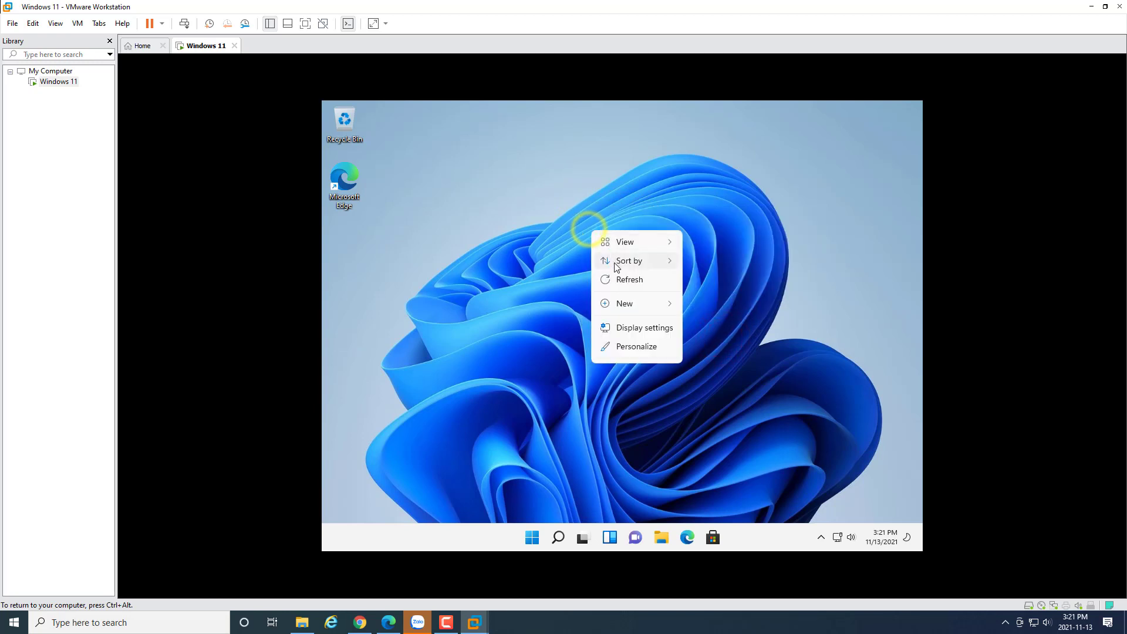
{"action": "left_click", "coordinate": [627, 280]}
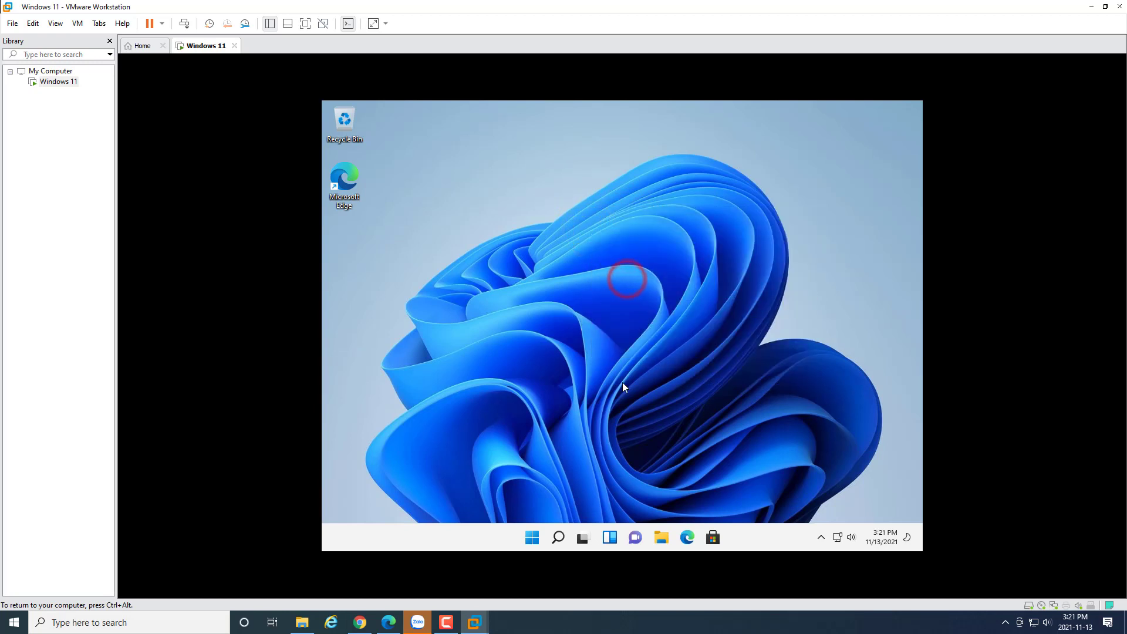
- Browse the DVD drive, Documents and Downloads in File Explorer, collapse Quick access, and close the window
{"action": "left_click", "coordinate": [664, 539]}
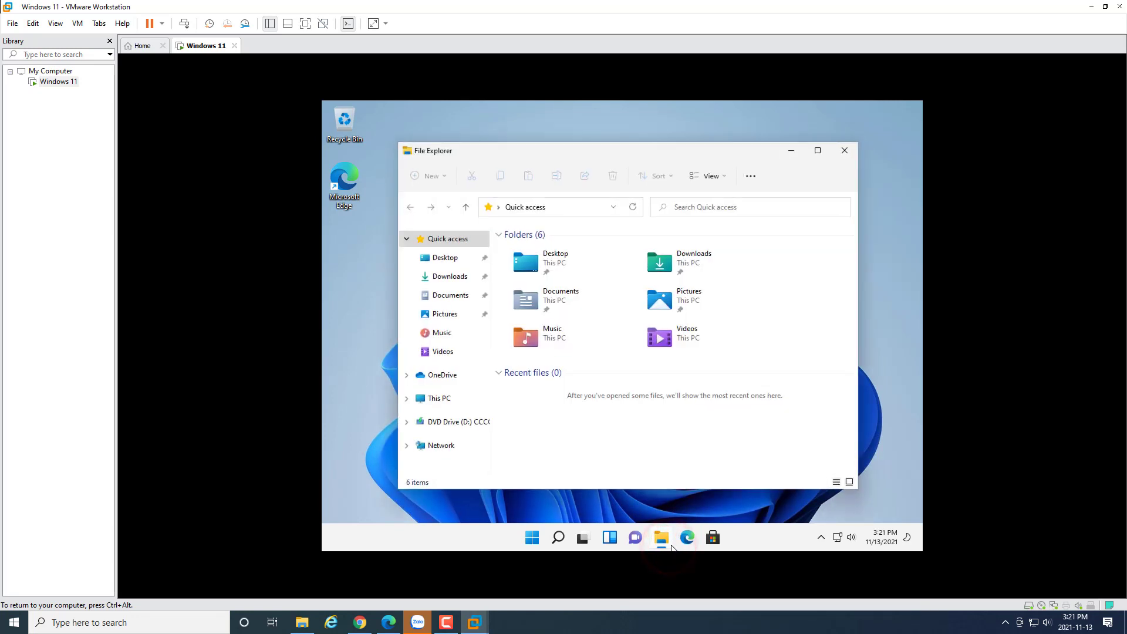
{"action": "left_click", "coordinate": [481, 421]}
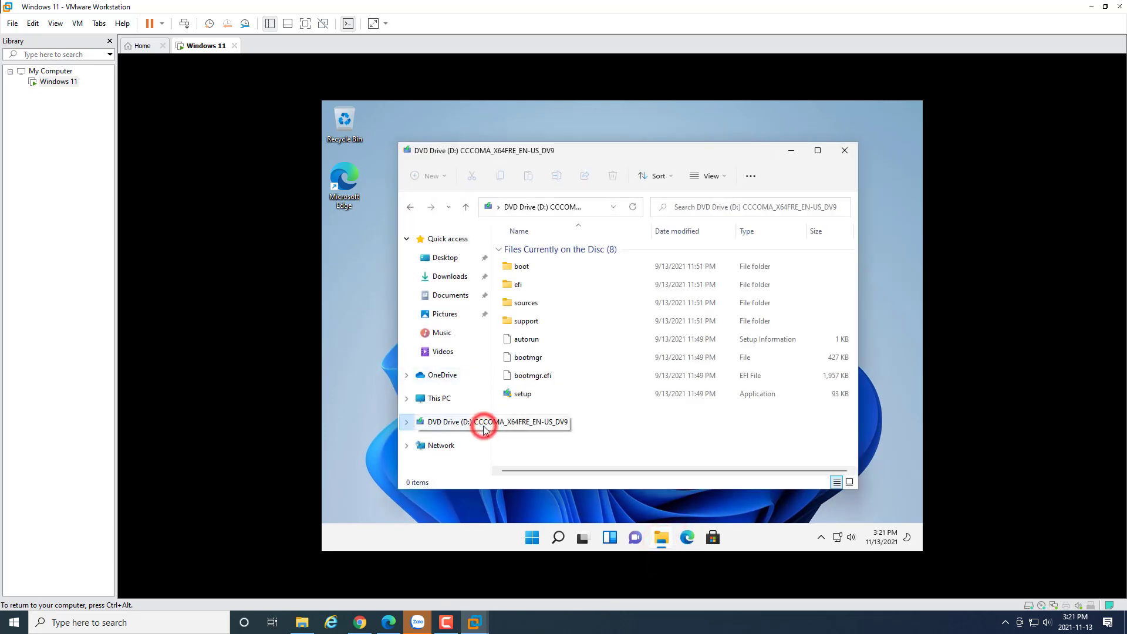
{"action": "left_click", "coordinate": [457, 411]}
{"action": "left_click", "coordinate": [458, 296]}
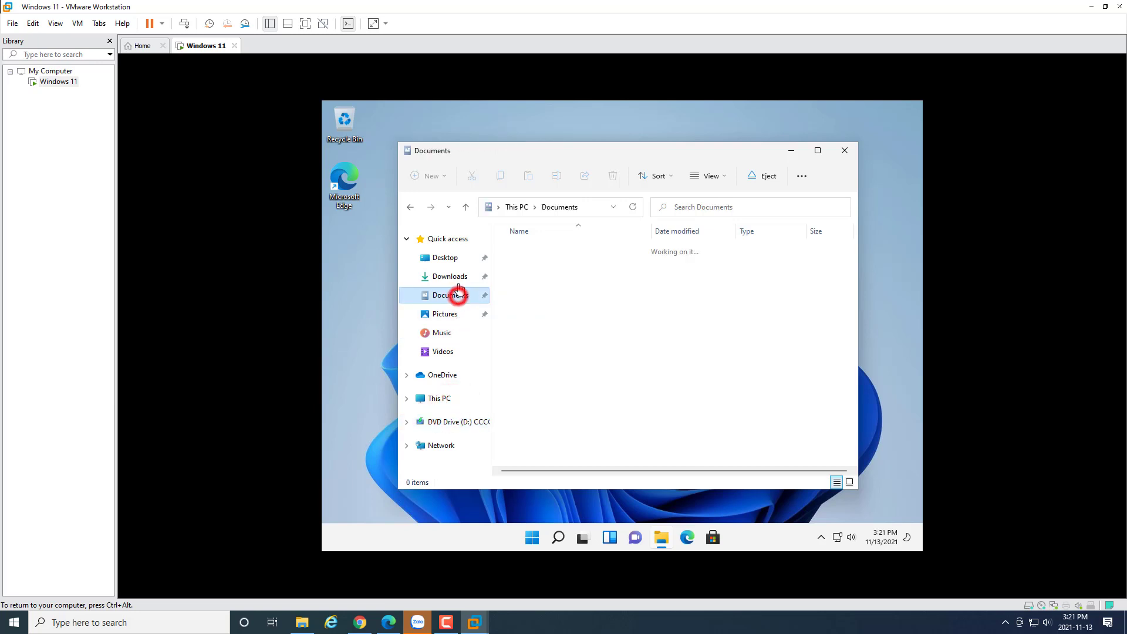
{"action": "left_click", "coordinate": [453, 277]}
{"action": "left_click", "coordinate": [408, 238]}
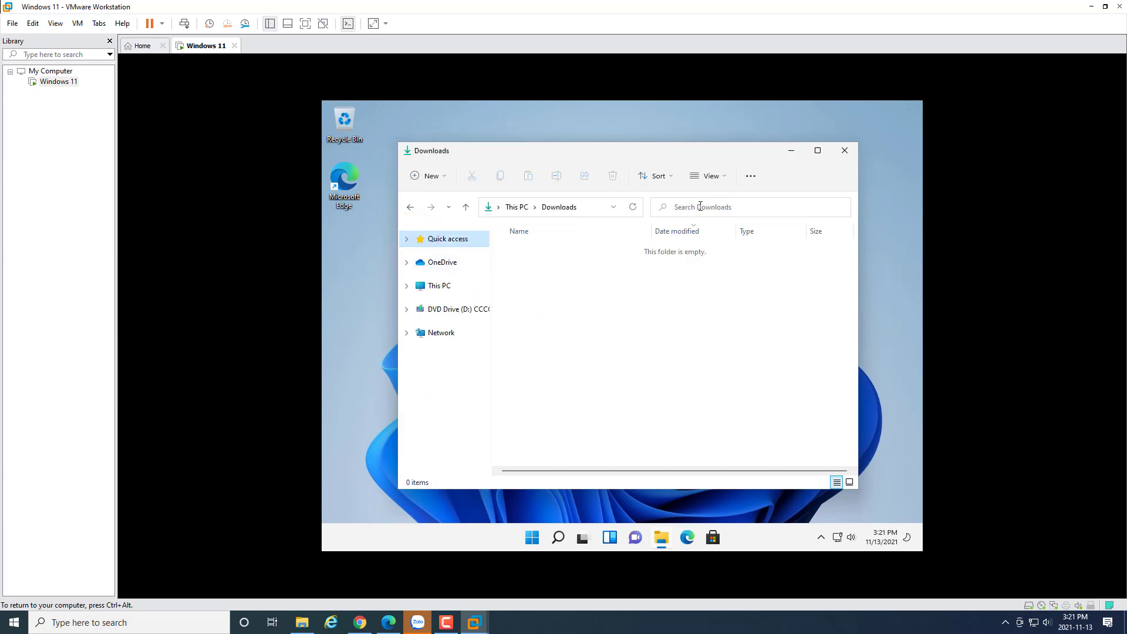
{"action": "left_click", "coordinate": [845, 151]}
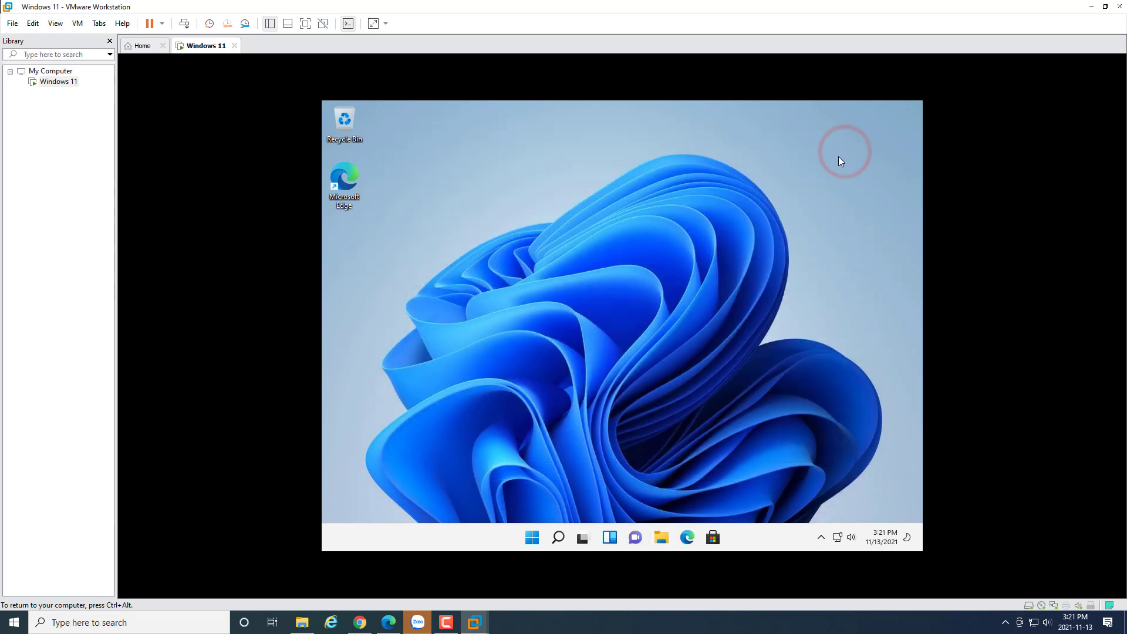
- Set the guest's display resolution to 1920 × 1080, keep the changes, and close Settings
{"action": "right_click", "coordinate": [570, 344]}
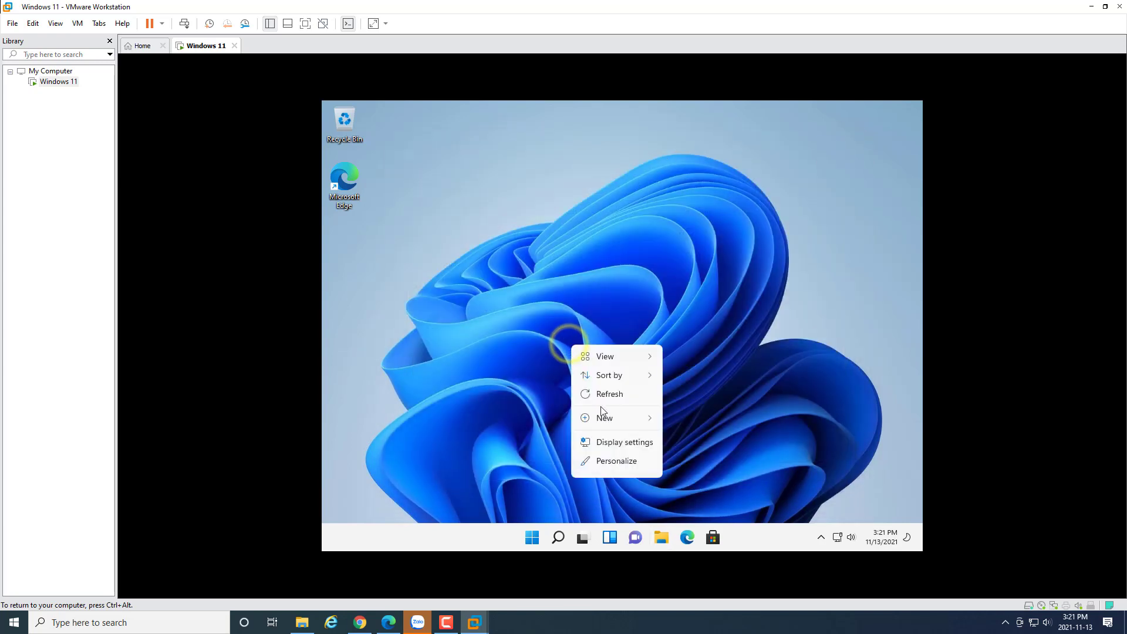
{"action": "left_click", "coordinate": [612, 442]}
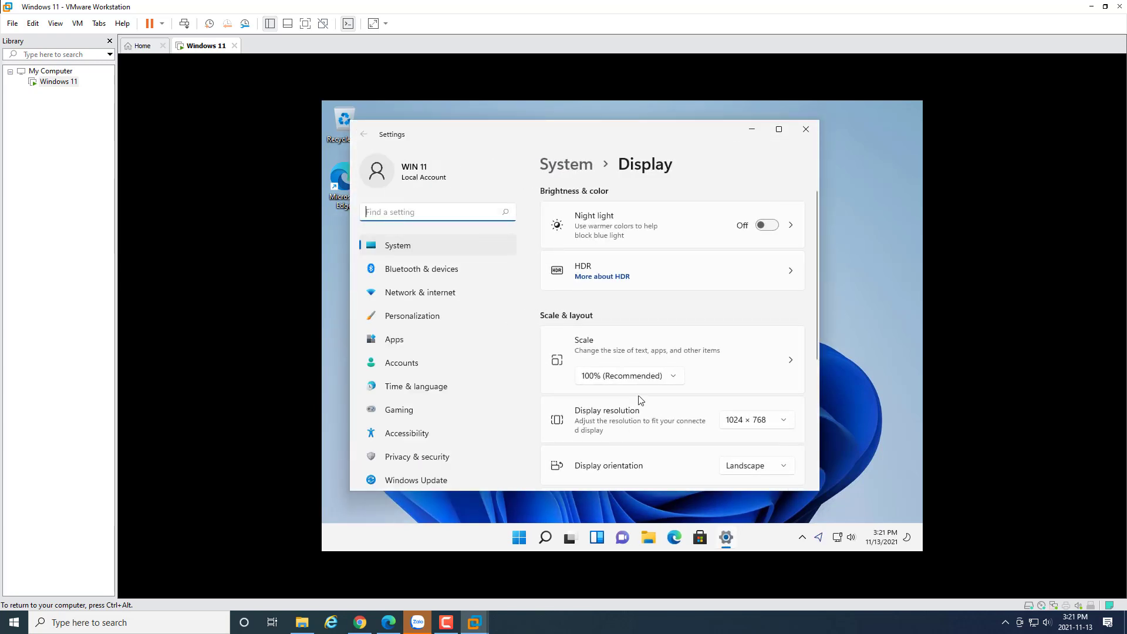
{"action": "left_click", "coordinate": [744, 423]}
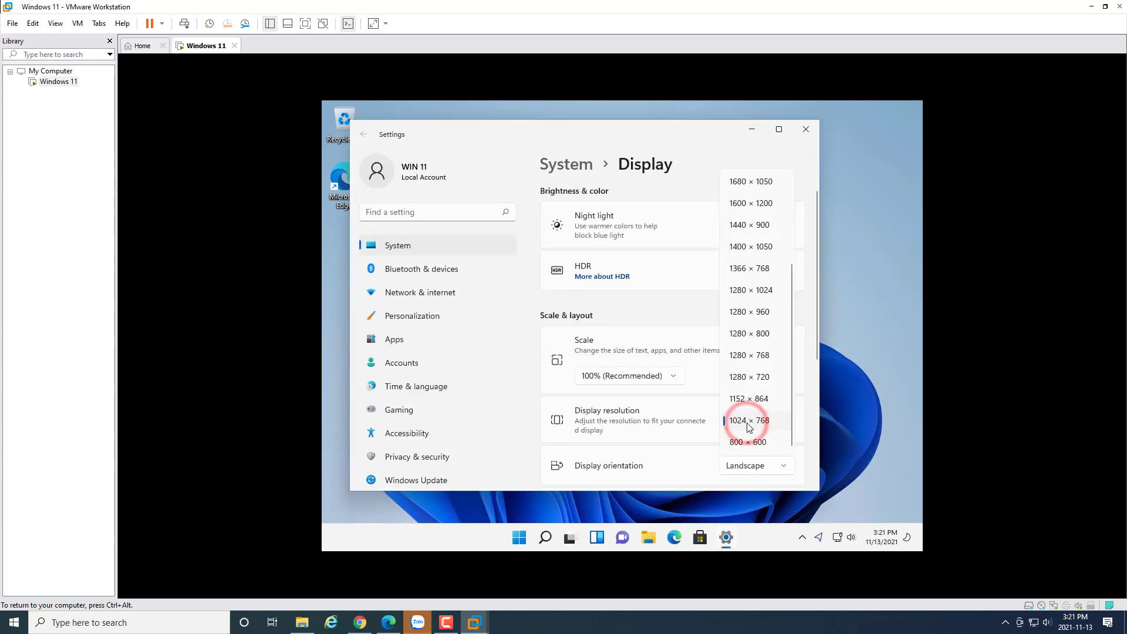
{"action": "scroll", "coordinate": [768, 268], "scroll_direction": "up", "scroll_amount": 2}
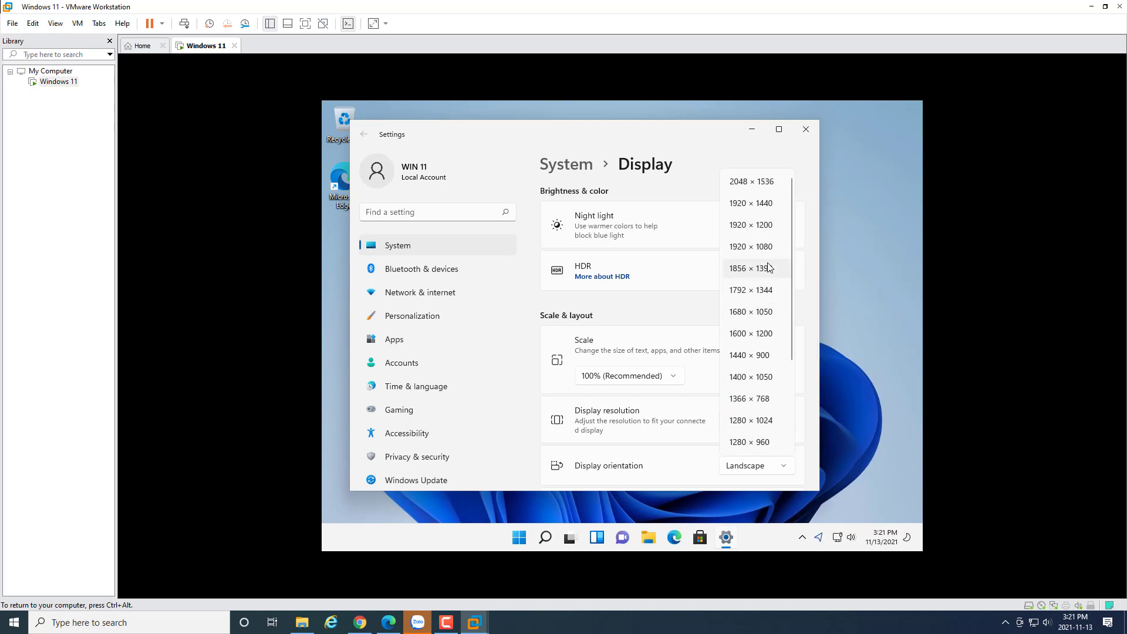
{"action": "left_click", "coordinate": [757, 248]}
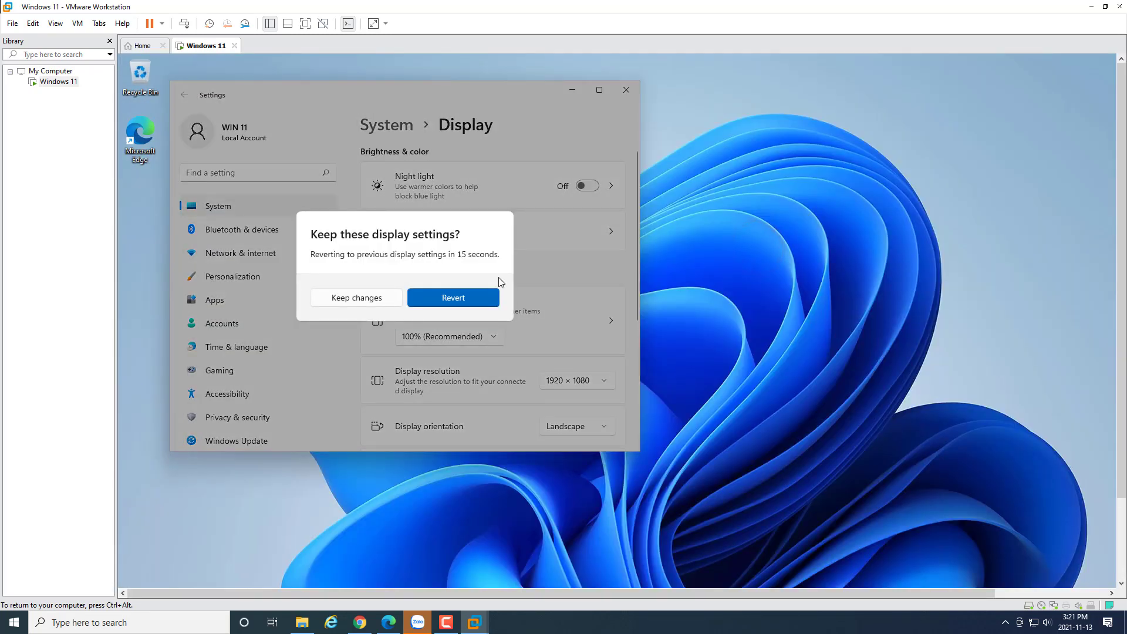
{"action": "left_click", "coordinate": [390, 301]}
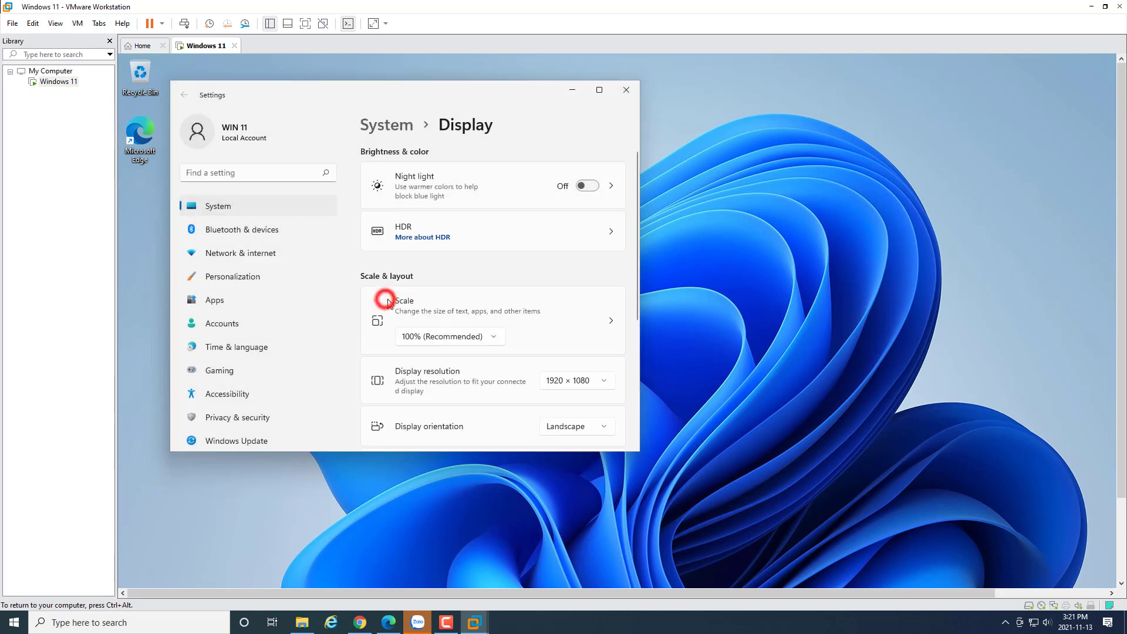
{"action": "left_click", "coordinate": [627, 90]}
- Examine the Personalization settings and the Themes page, including its related settings, and close Settings
{"action": "right_click", "coordinate": [543, 288]}
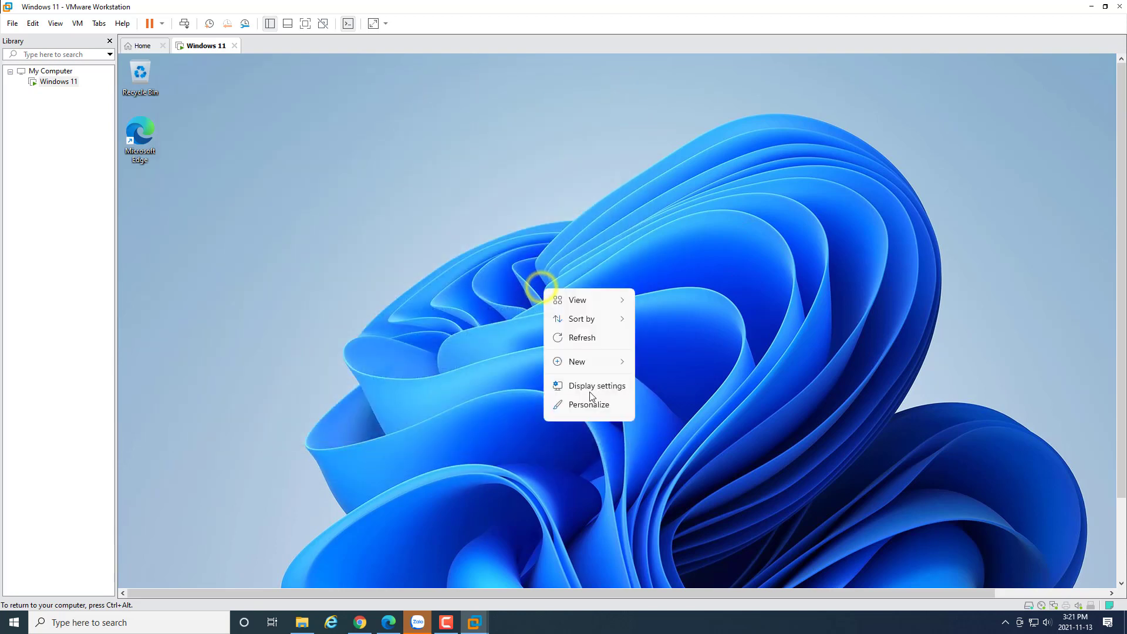
{"action": "left_click", "coordinate": [594, 405]}
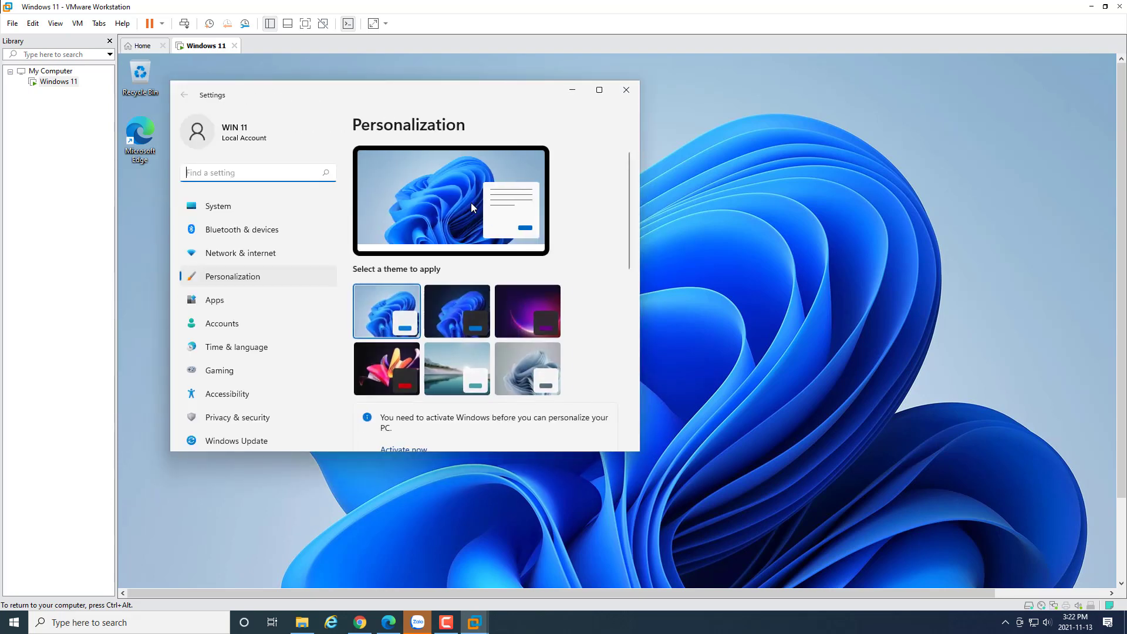
{"action": "scroll", "coordinate": [465, 213], "scroll_direction": "down", "scroll_amount": 5}
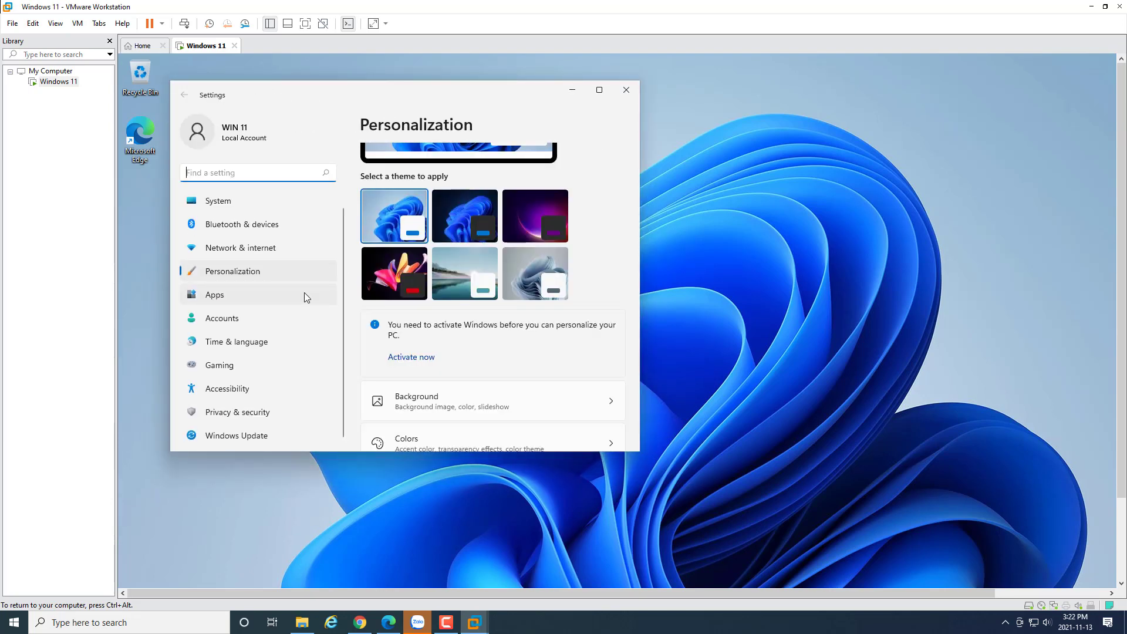
{"action": "left_click", "coordinate": [454, 251]}
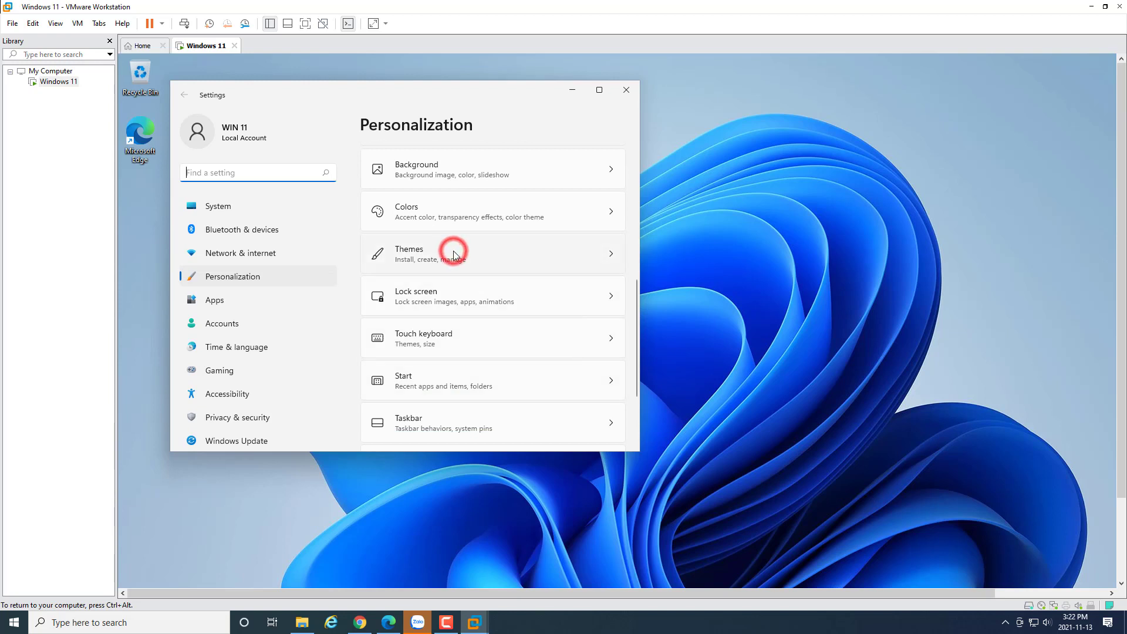
{"action": "scroll", "coordinate": [455, 273], "scroll_direction": "down", "scroll_amount": 4}
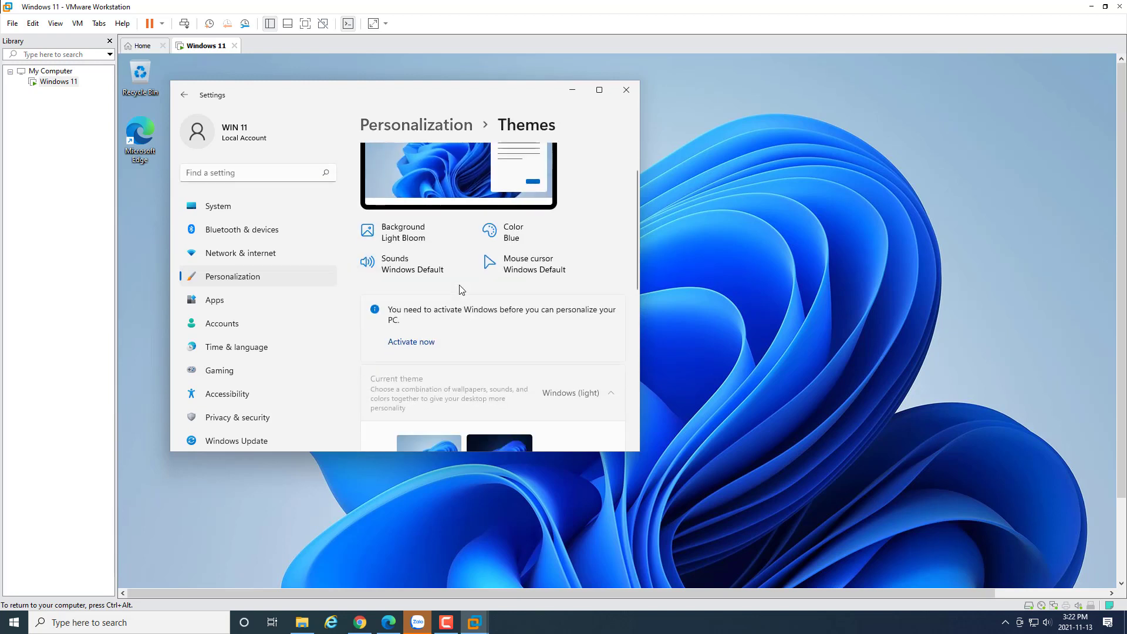
{"action": "scroll", "coordinate": [464, 295], "scroll_direction": "down", "scroll_amount": 2}
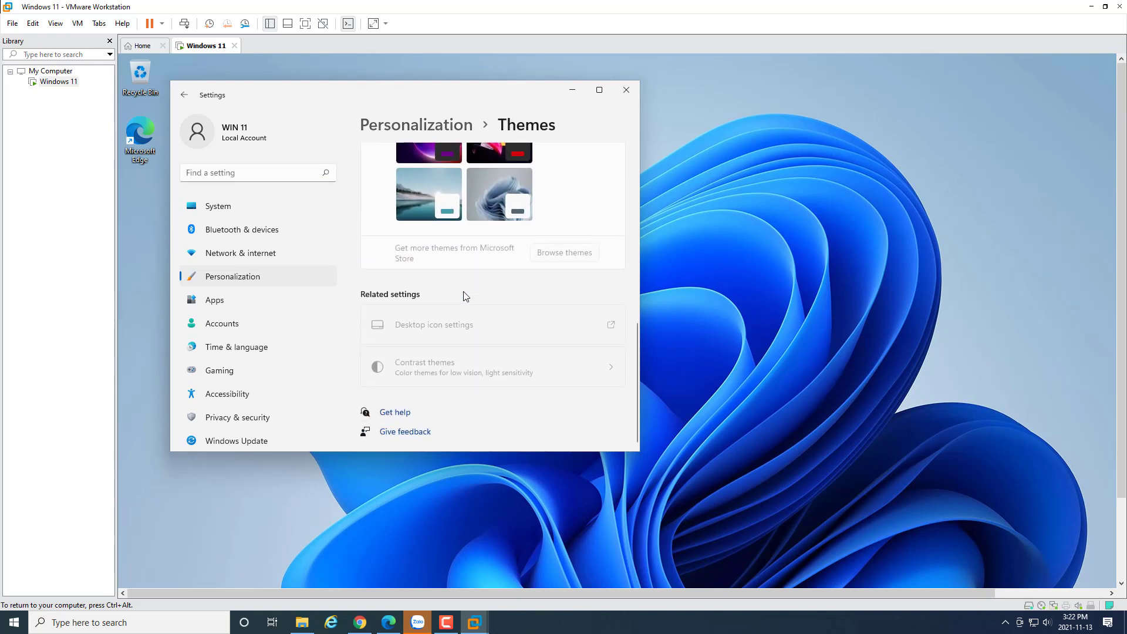
{"action": "scroll", "coordinate": [578, 336], "scroll_direction": "up", "scroll_amount": 4}
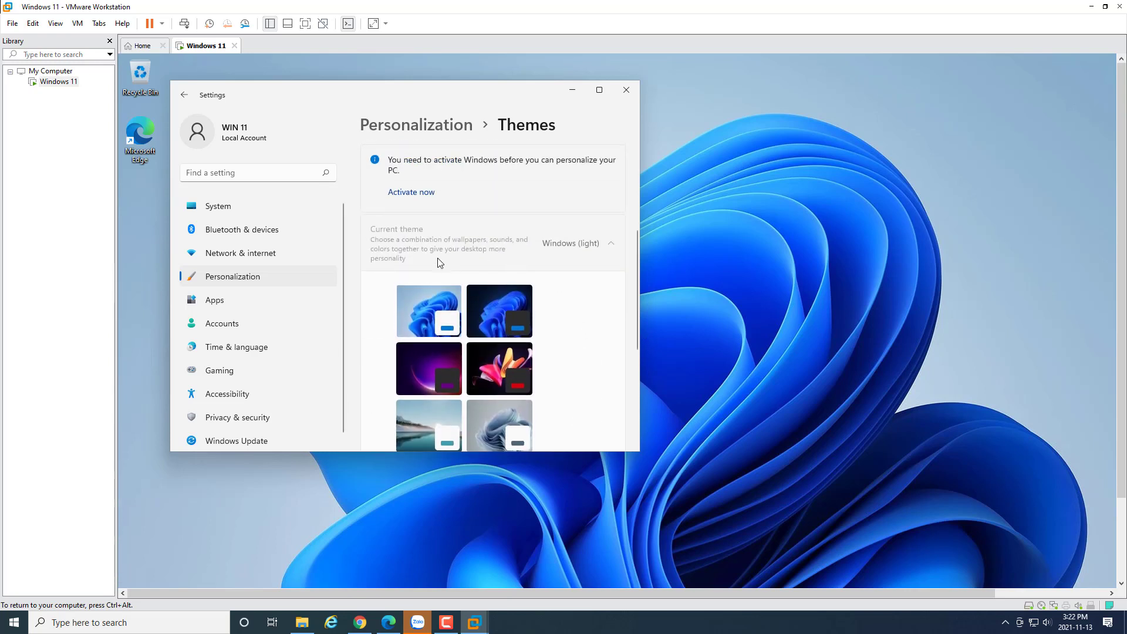
{"action": "scroll", "coordinate": [440, 262], "scroll_direction": "up", "scroll_amount": 2}
{"action": "scroll", "coordinate": [506, 358], "scroll_direction": "up", "scroll_amount": 1}
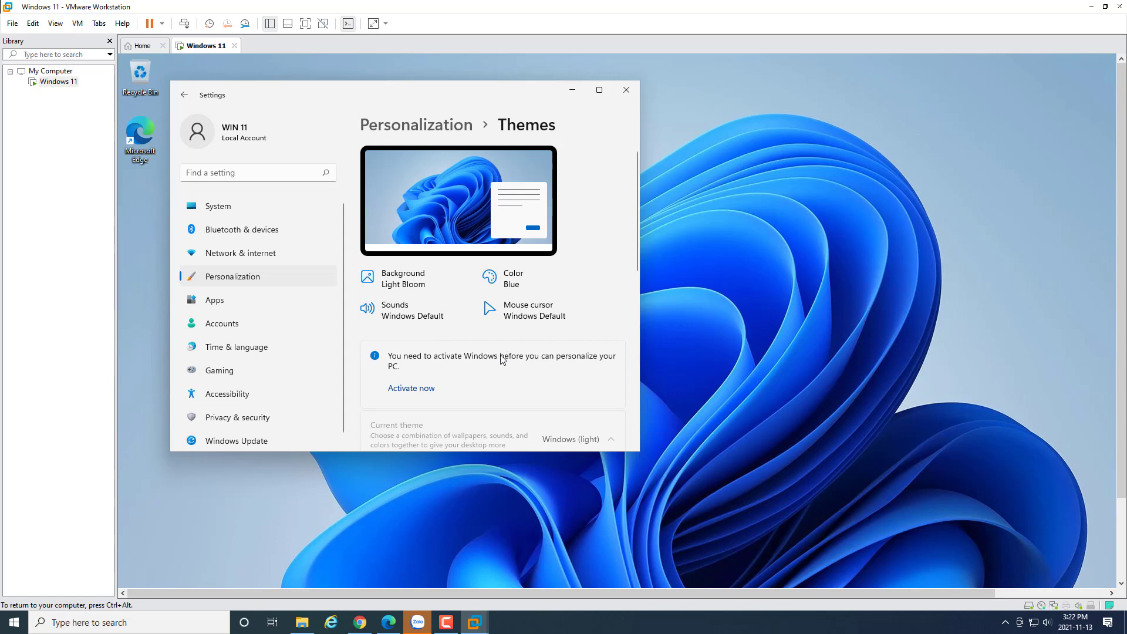
{"action": "left_click", "coordinate": [623, 91]}
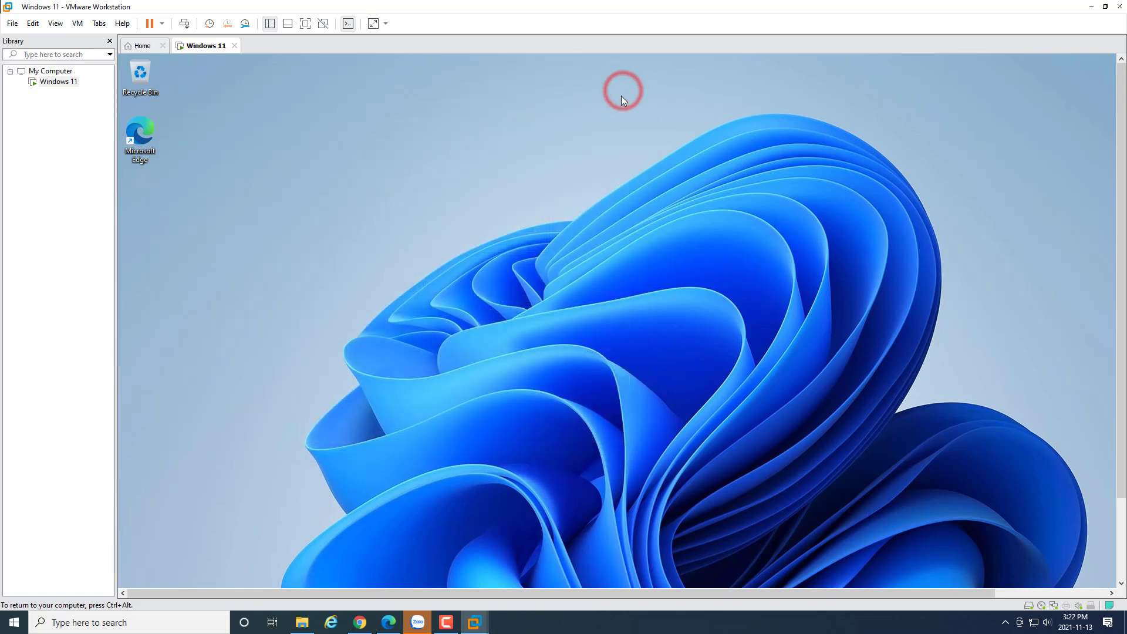
- Power the Windows 11 virtual machine off and on again, and stretch the guest display to fit the window
{"action": "left_click", "coordinate": [235, 45]}
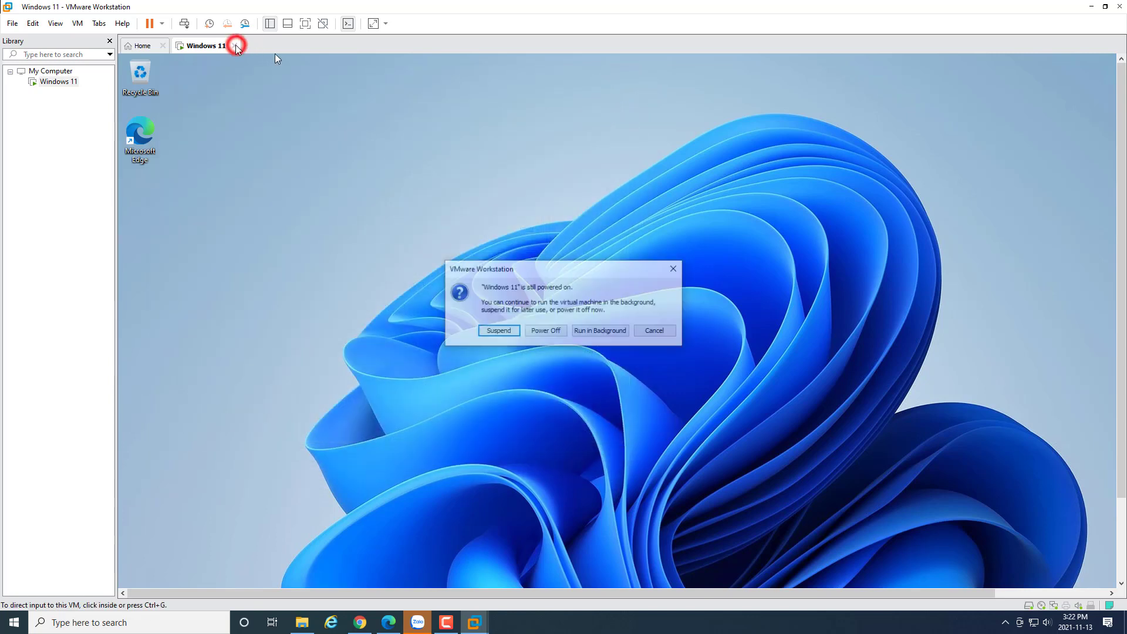
{"action": "left_click", "coordinate": [546, 331]}
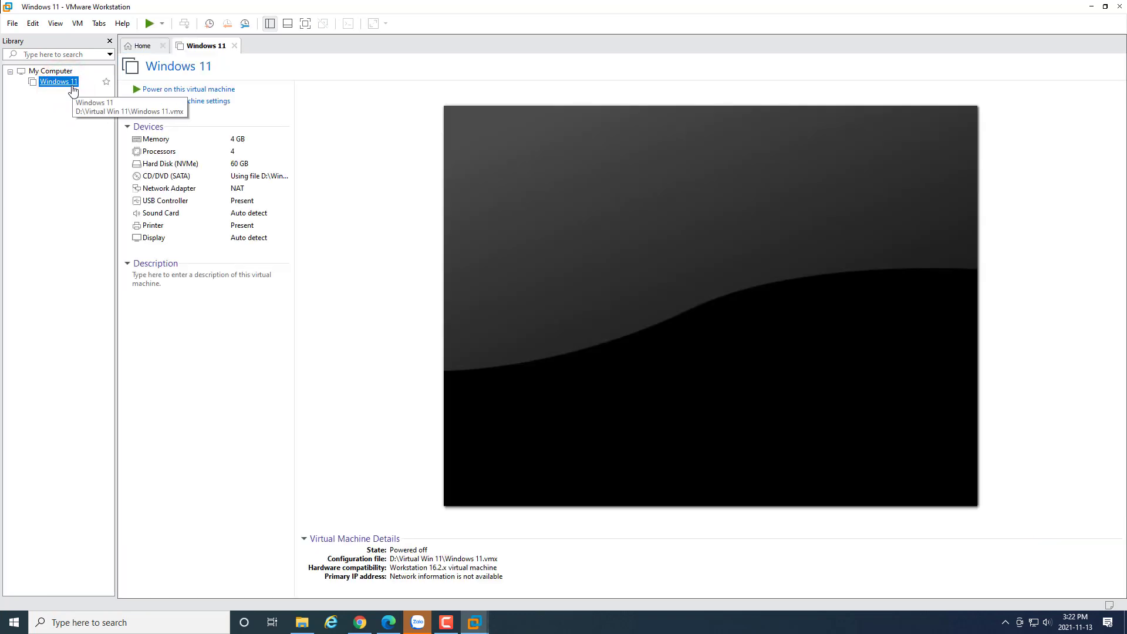
{"action": "left_click", "coordinate": [196, 89]}
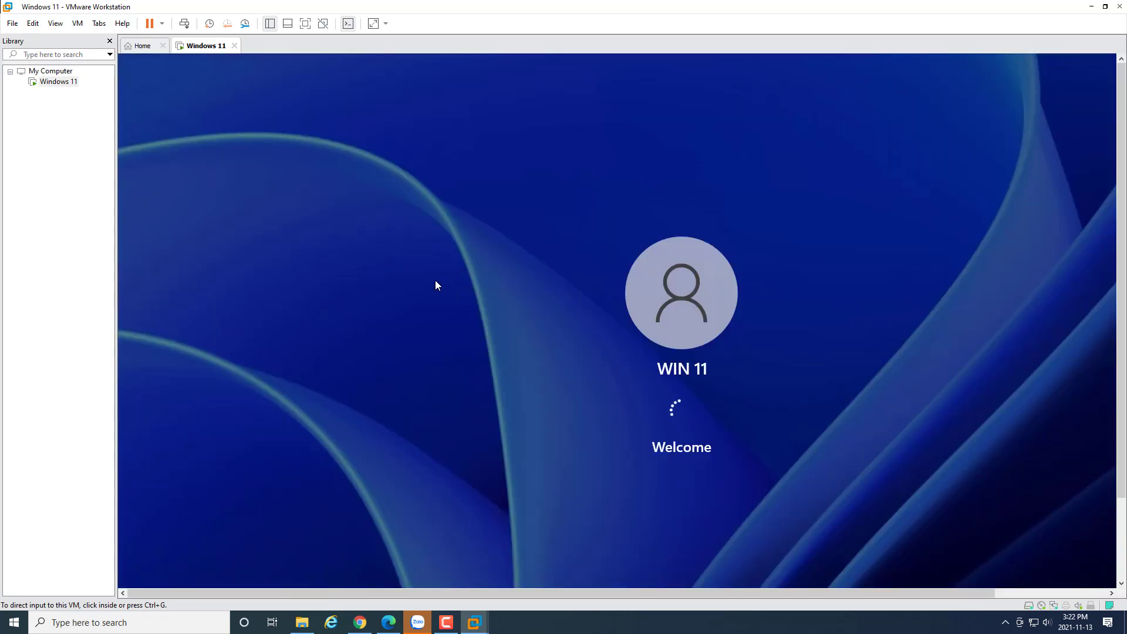
{"action": "left_click", "coordinate": [377, 26]}
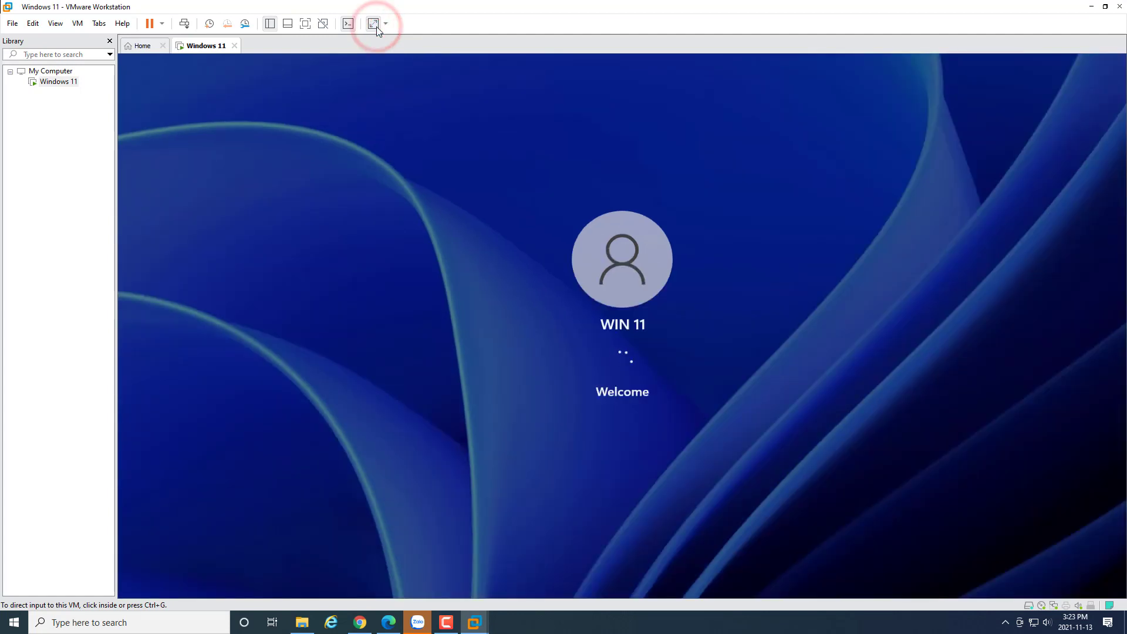